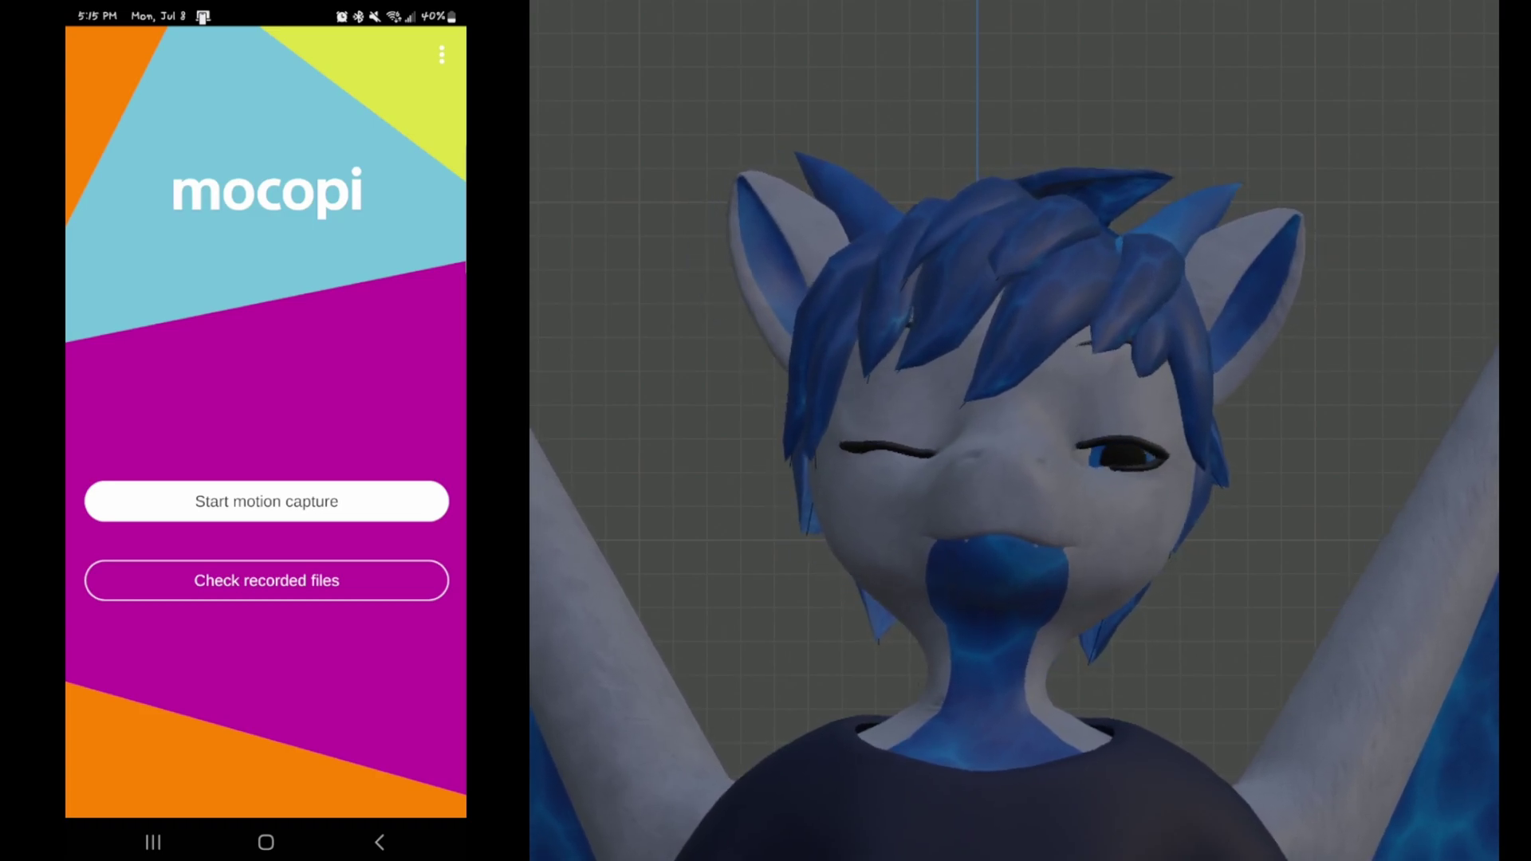
# Open the External service connection settings from the mocopi app's settings.
pyautogui.click(442, 55)
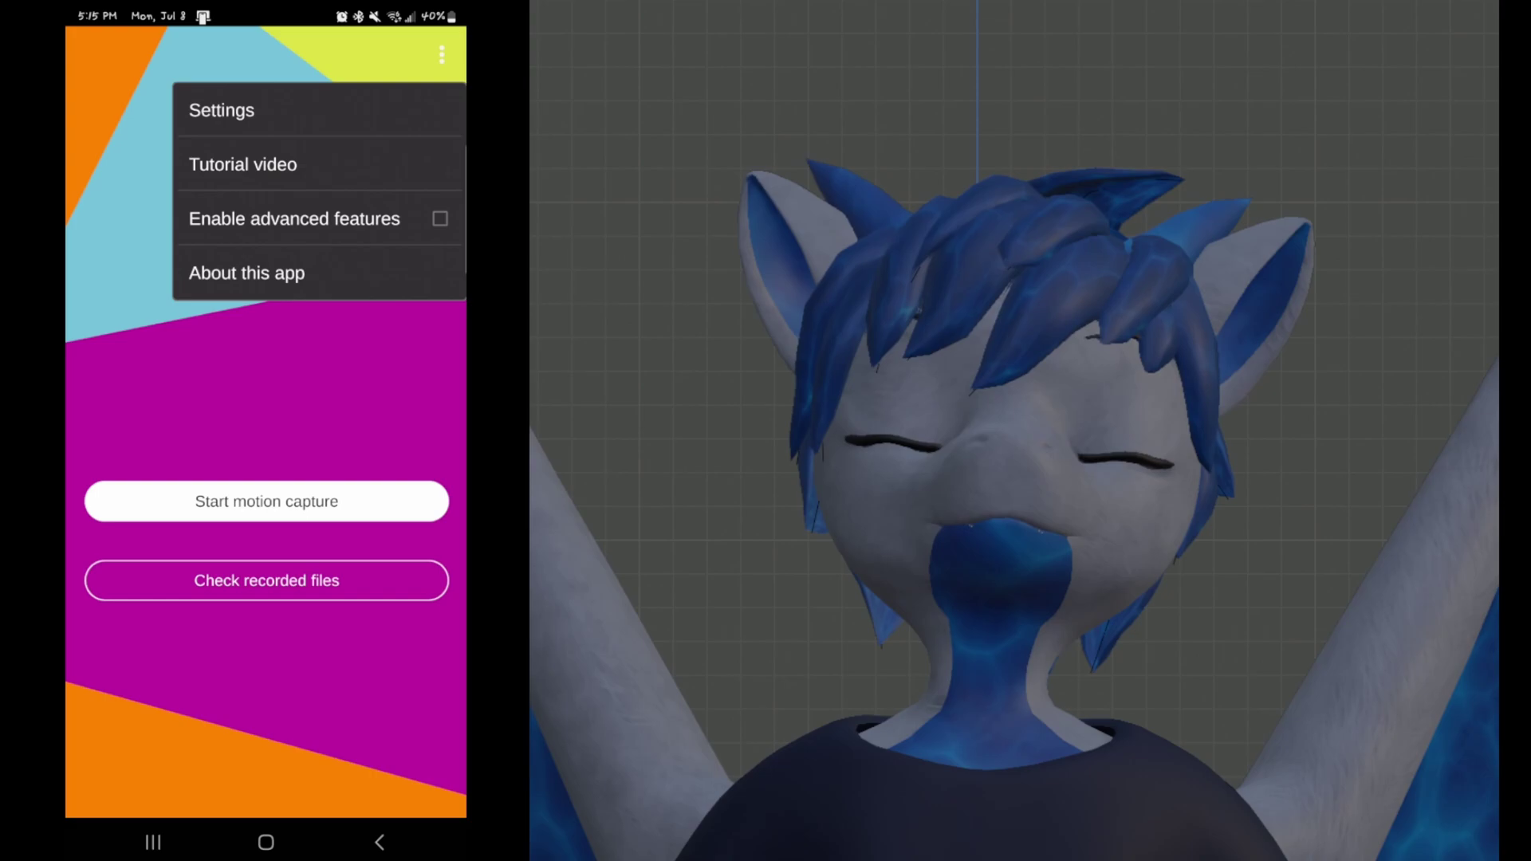
pyautogui.click(221, 110)
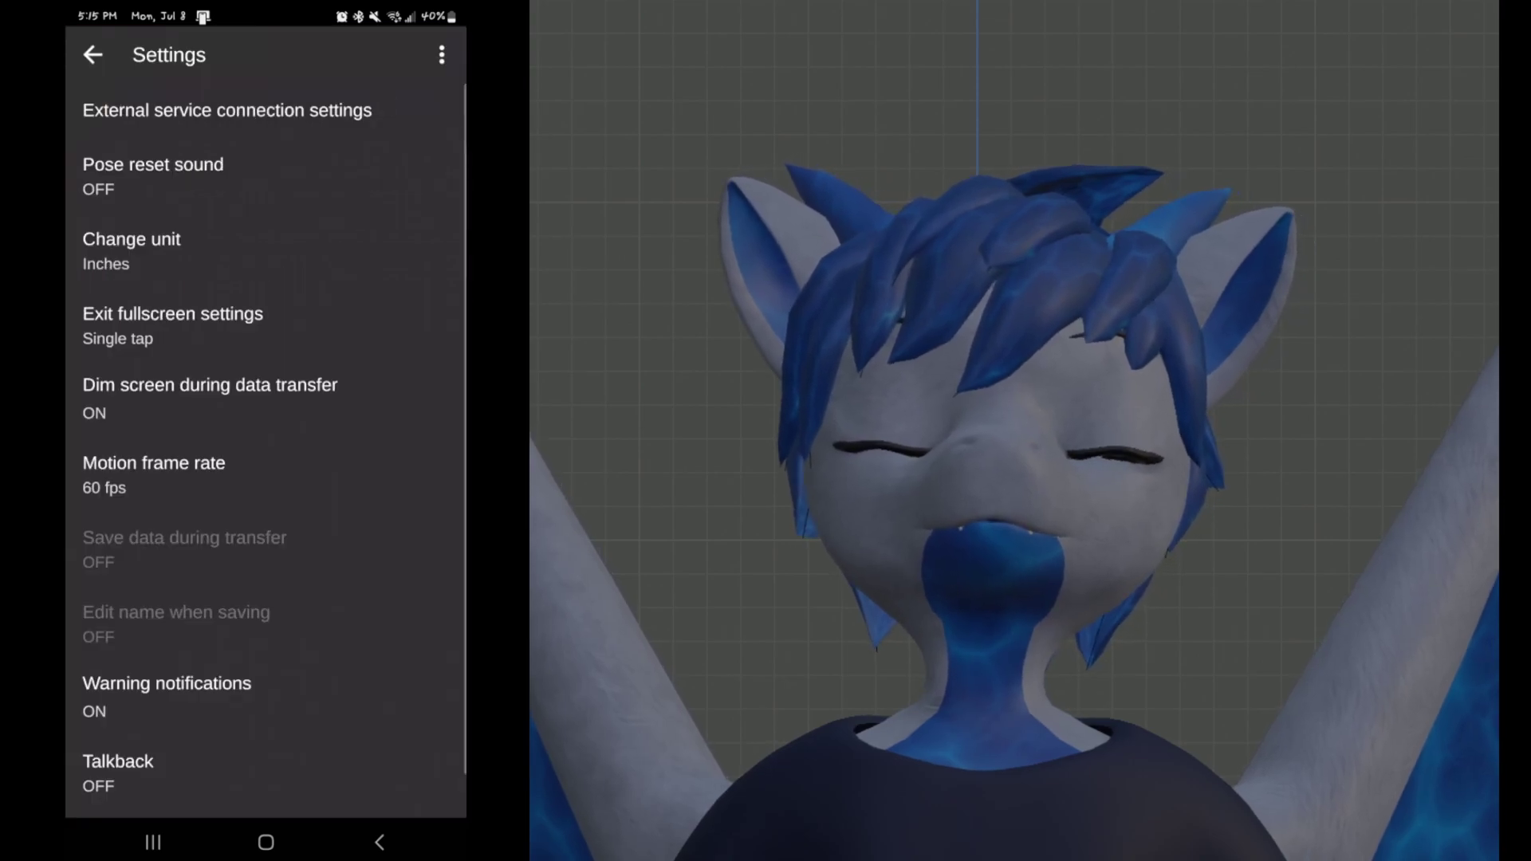
pyautogui.click(352, 105)
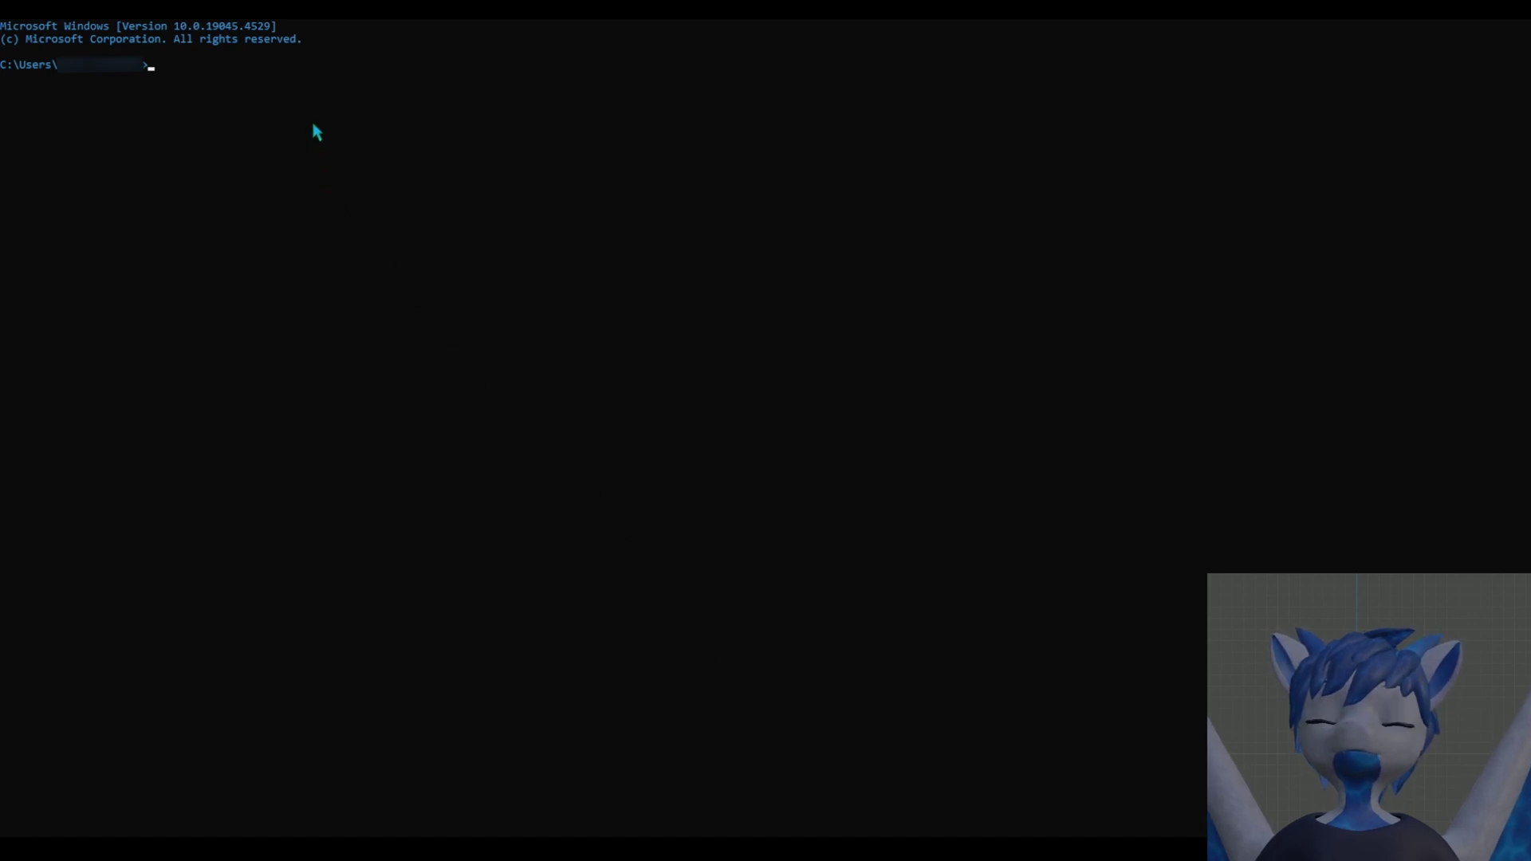
# In the Windows command prompt, run ipconfig and highlight the Ethernet adapter's IPv4 address line.
pyautogui.write('ipc')
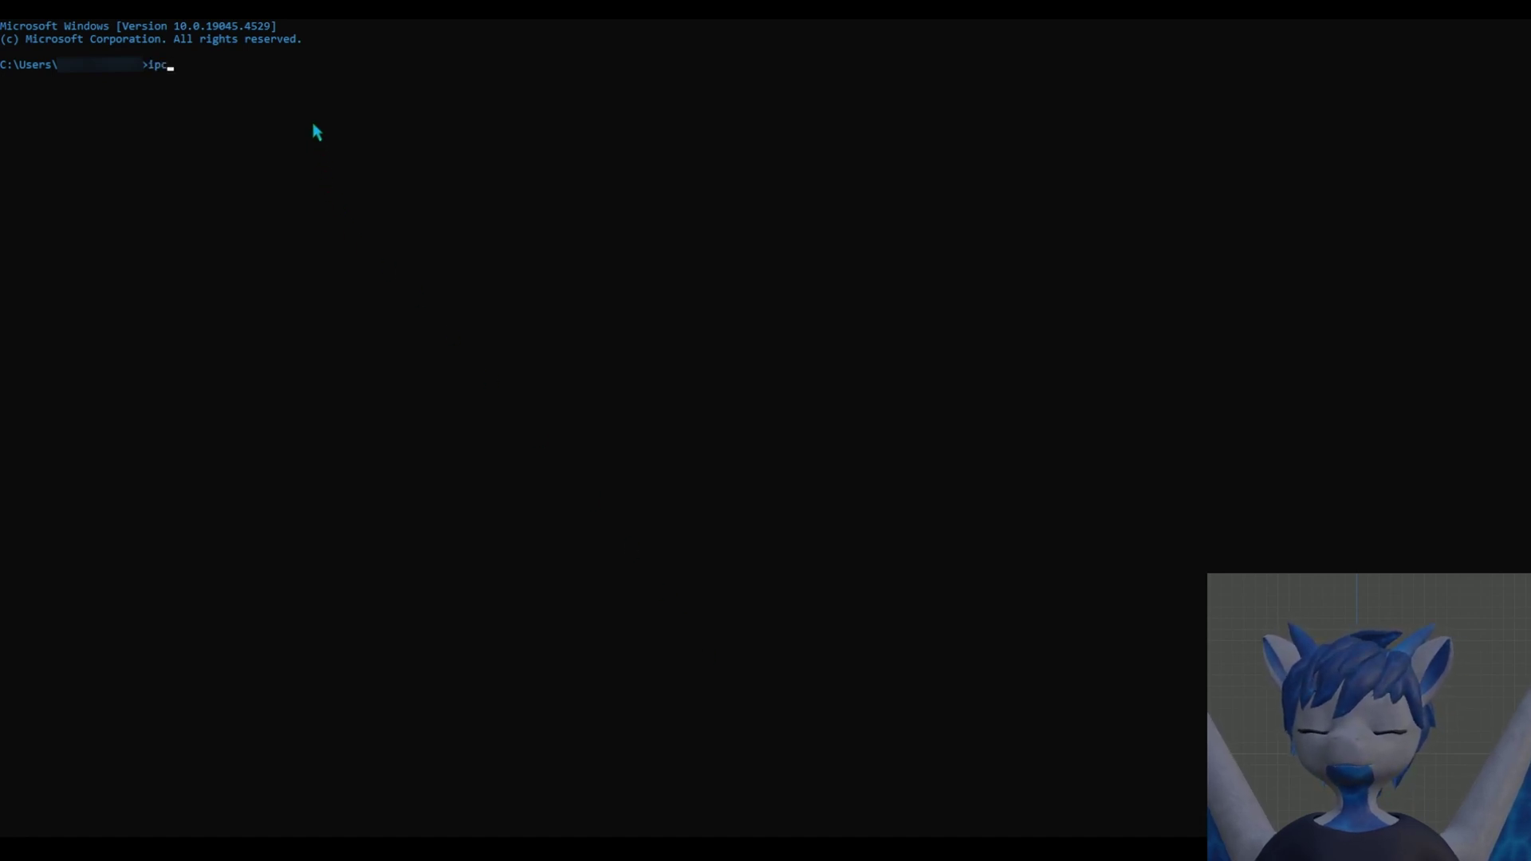
pyautogui.write('onfig')
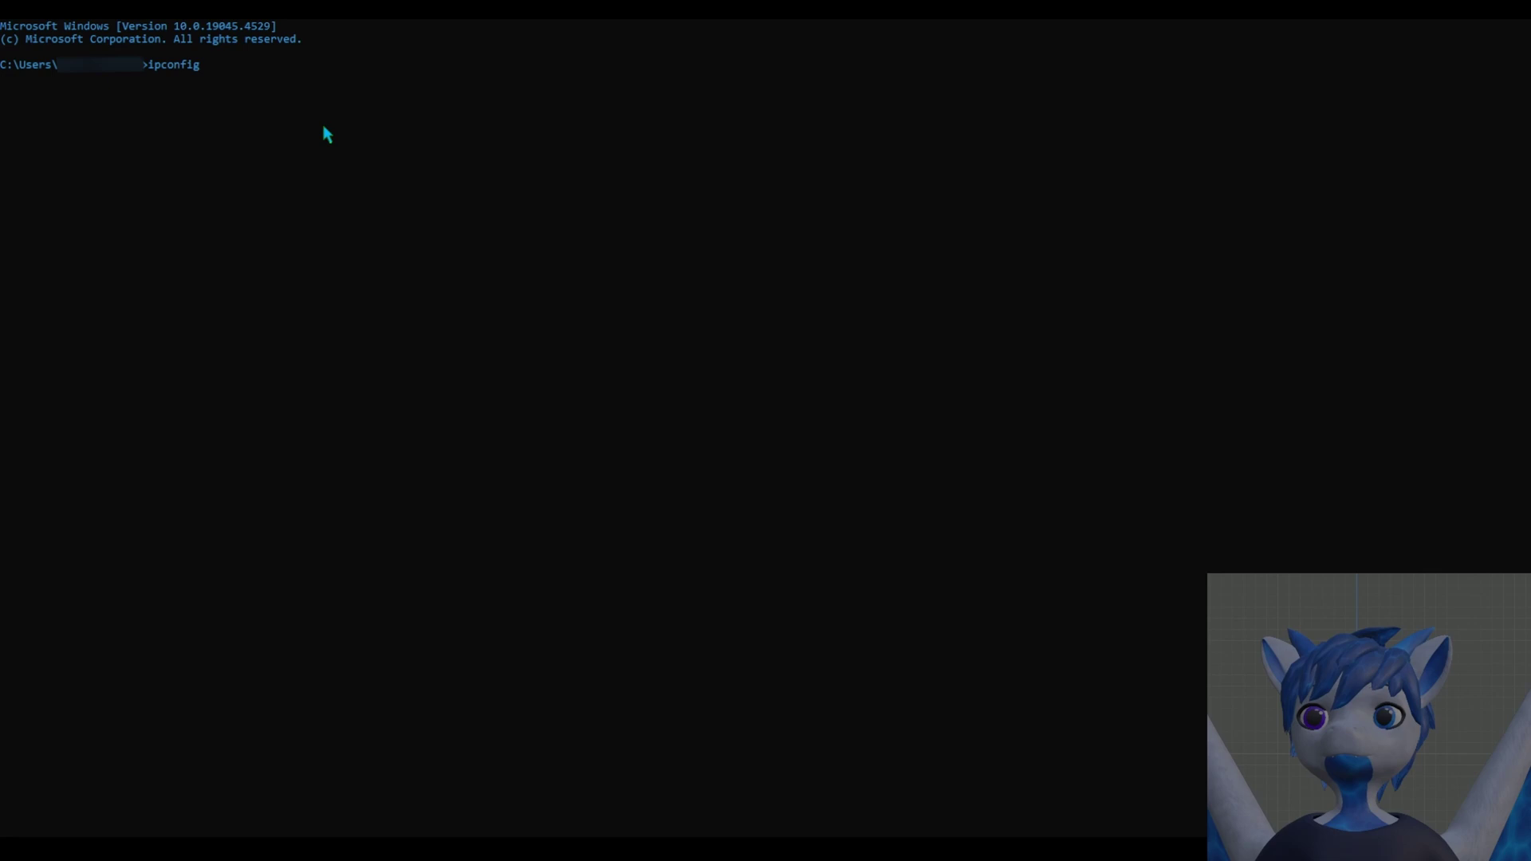
pyautogui.press('Return')
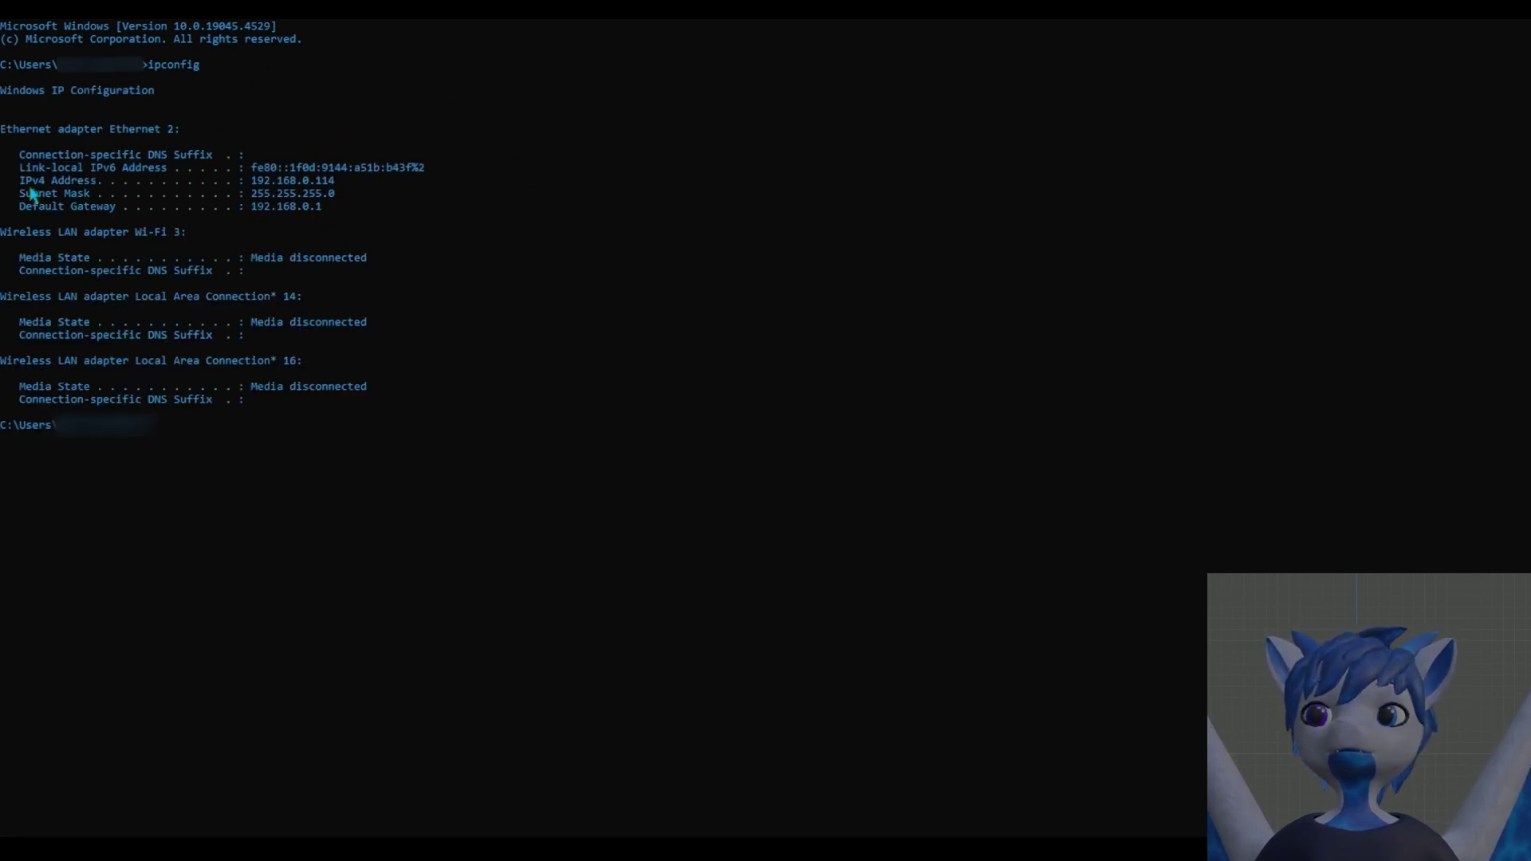
pyautogui.moveTo(96, 182); pyautogui.dragTo(187, 182)
pyautogui.click(122, 181)
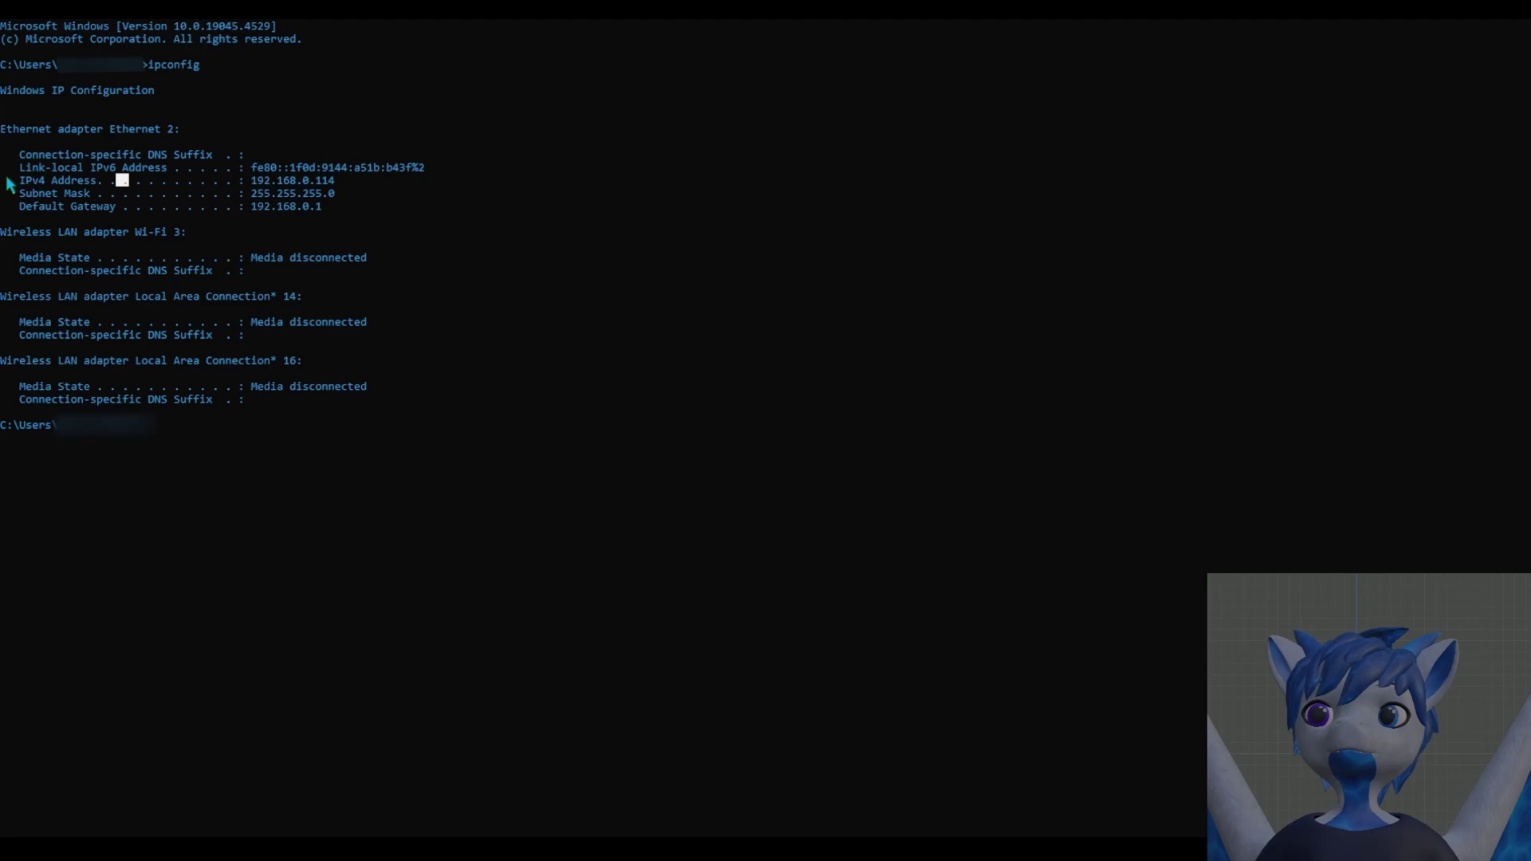
pyautogui.moveTo(7, 180); pyautogui.dragTo(341, 183)
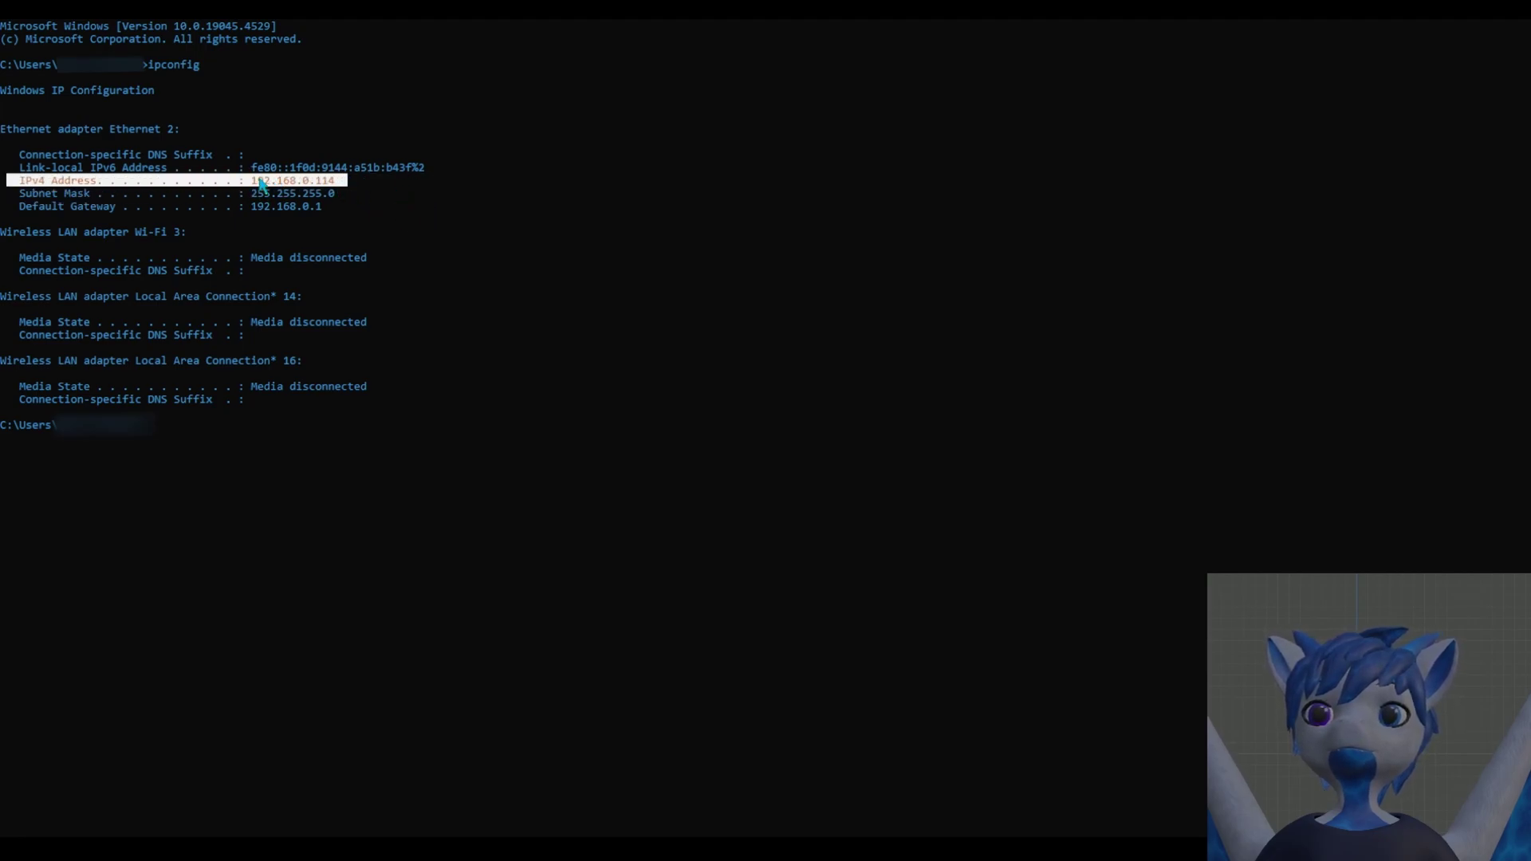
pyautogui.click(415, 180)
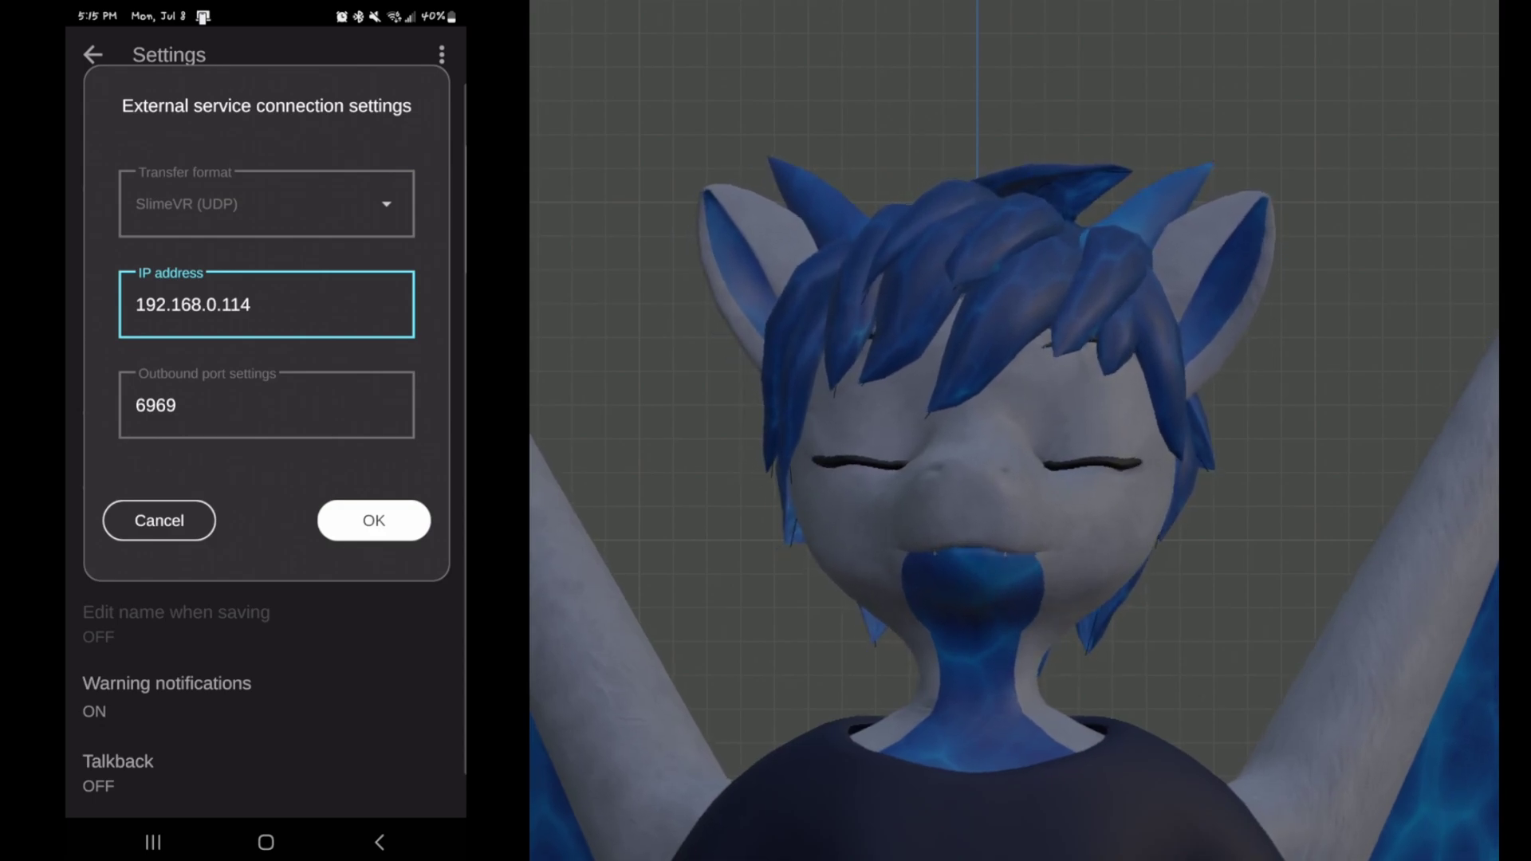
# In mocopi, confirm the SlimeVR (UDP) connection to 192.168.0.114 on port 6969, and enable advanced features.
pyautogui.click(393, 509)
pyautogui.click(94, 52)
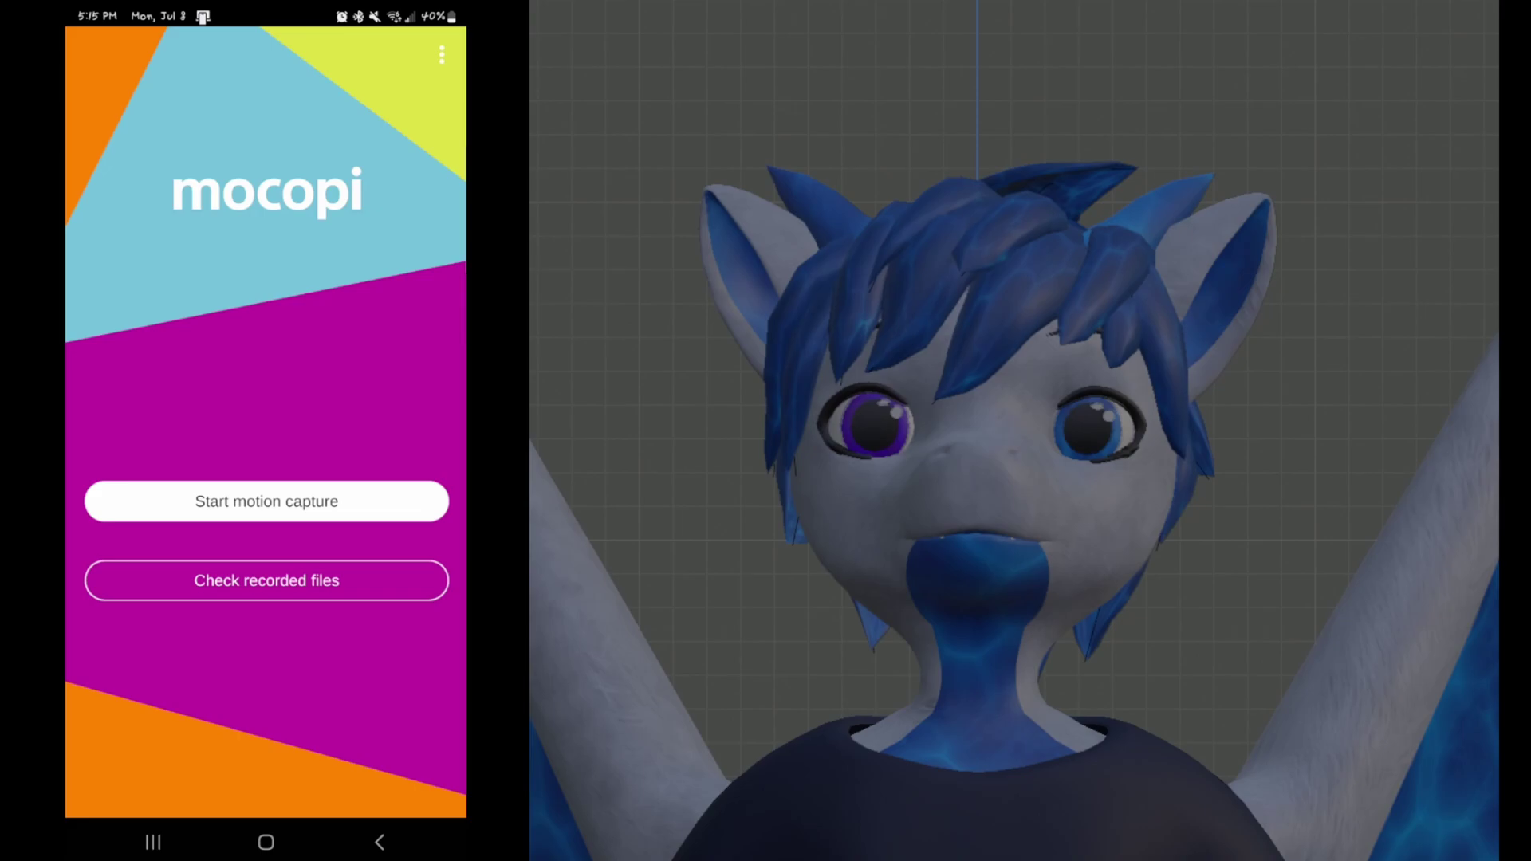
pyautogui.click(442, 54)
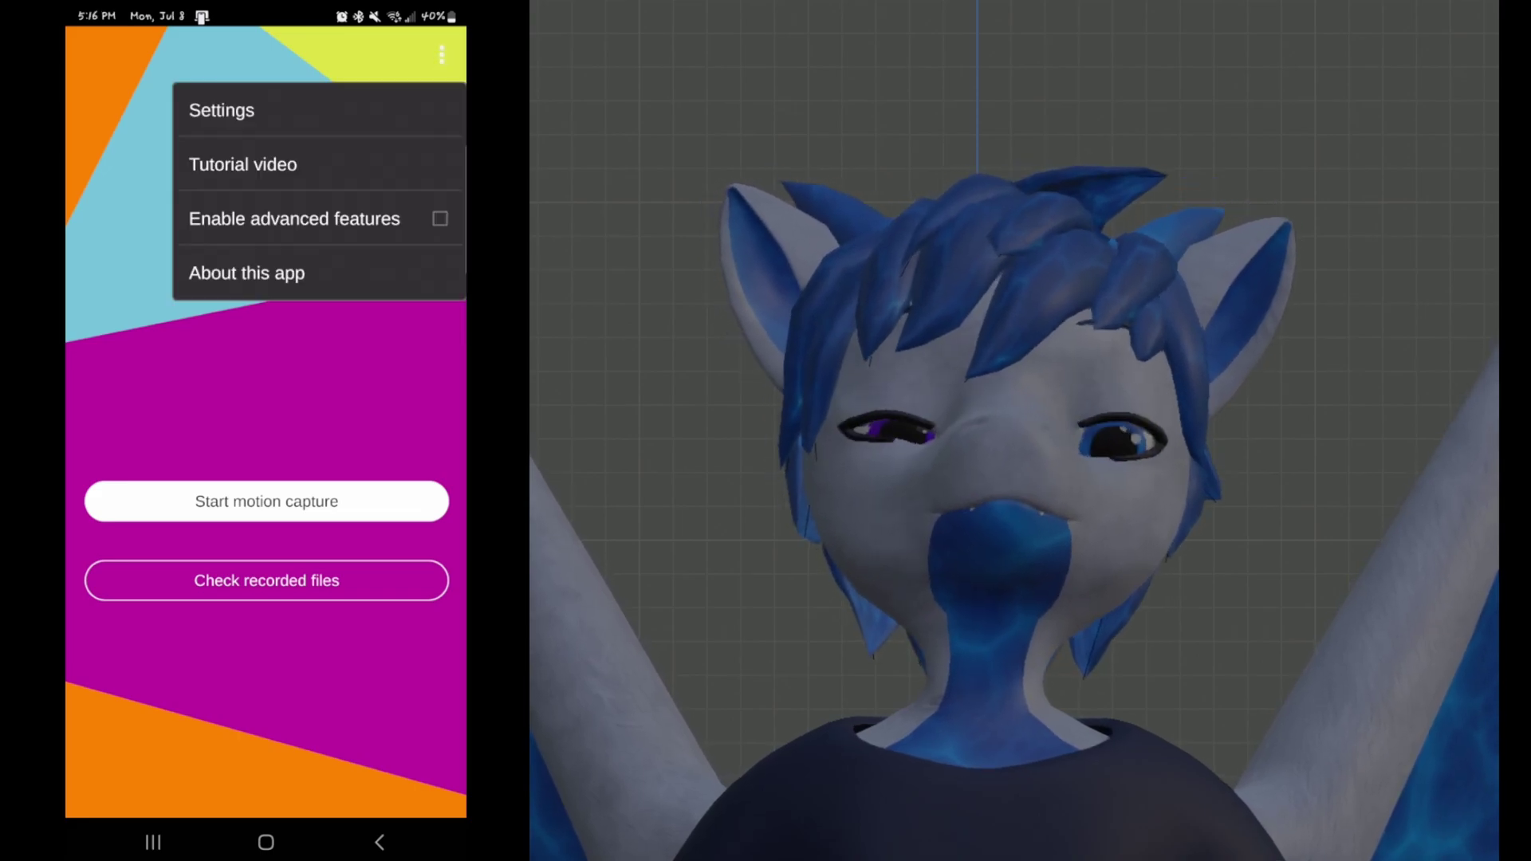
pyautogui.click(440, 218)
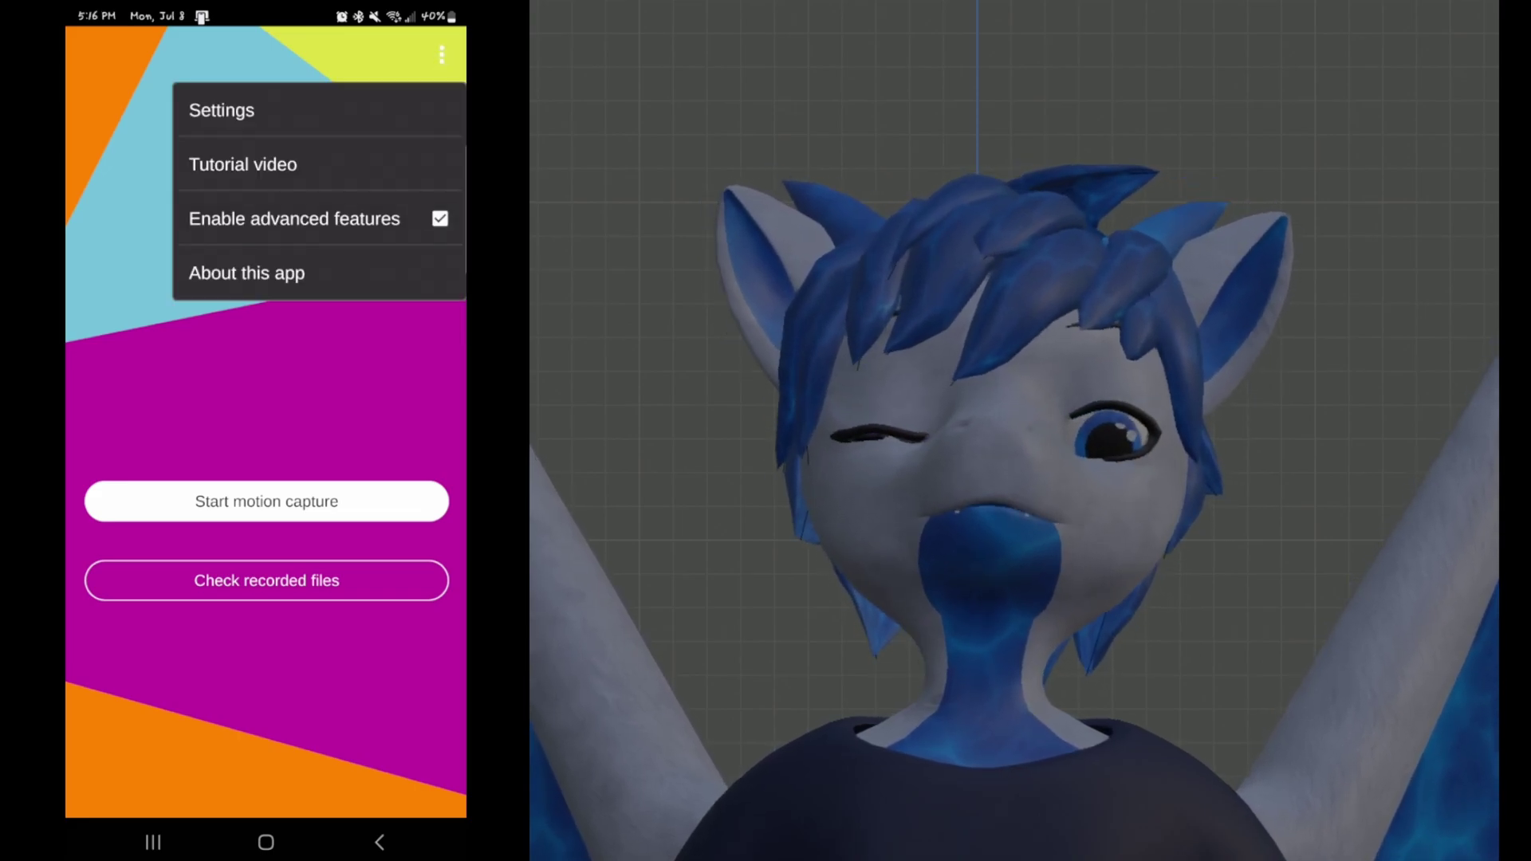
pyautogui.press('Escape')
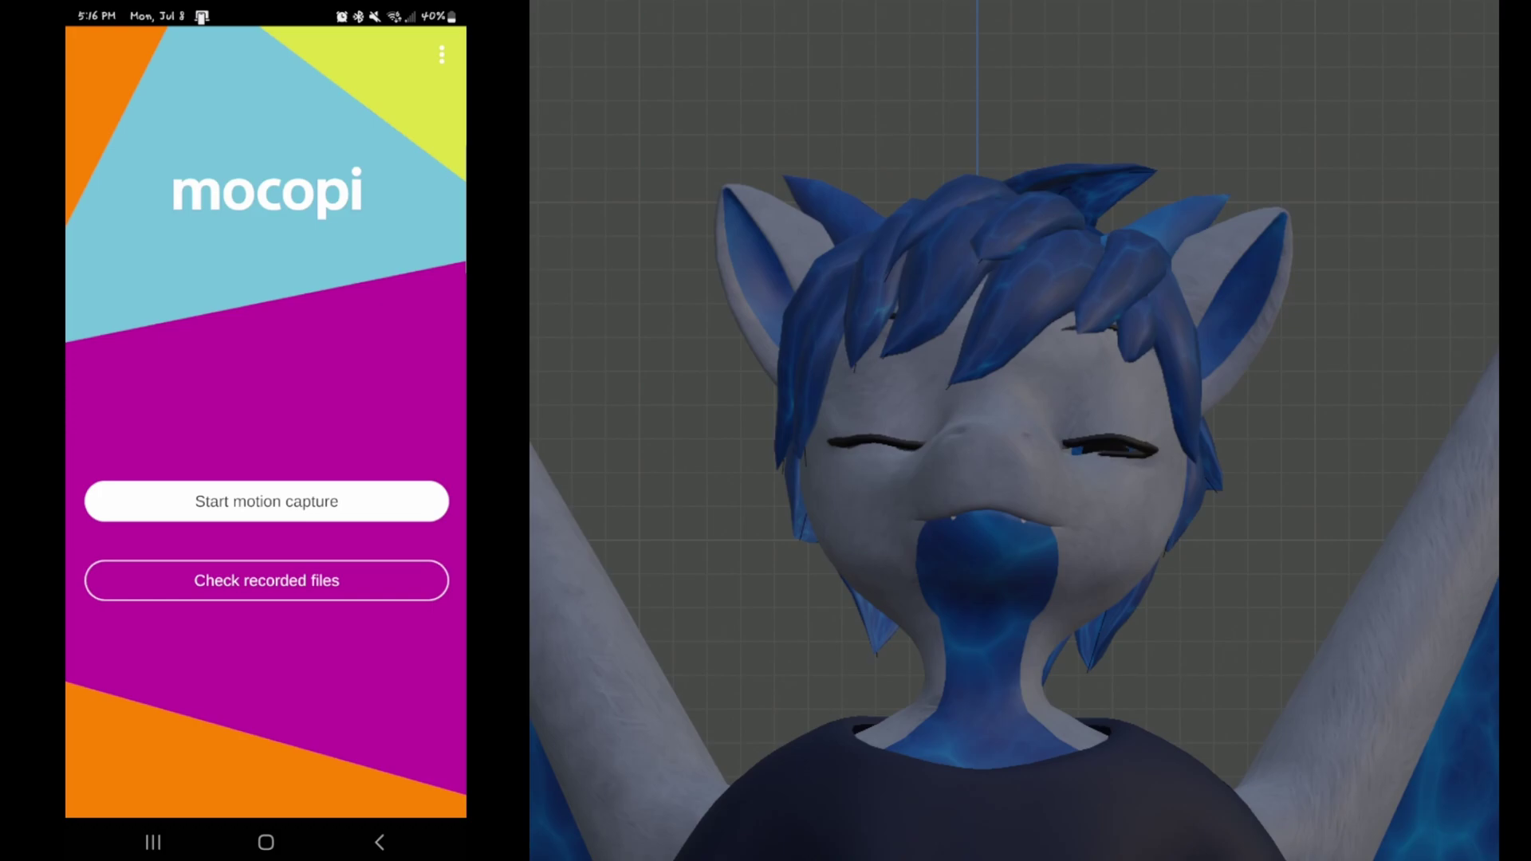
# Start motion capture and confirm PC VR (SlimeVR) as the tracking mode for the sensors.
pyautogui.click(266, 500)
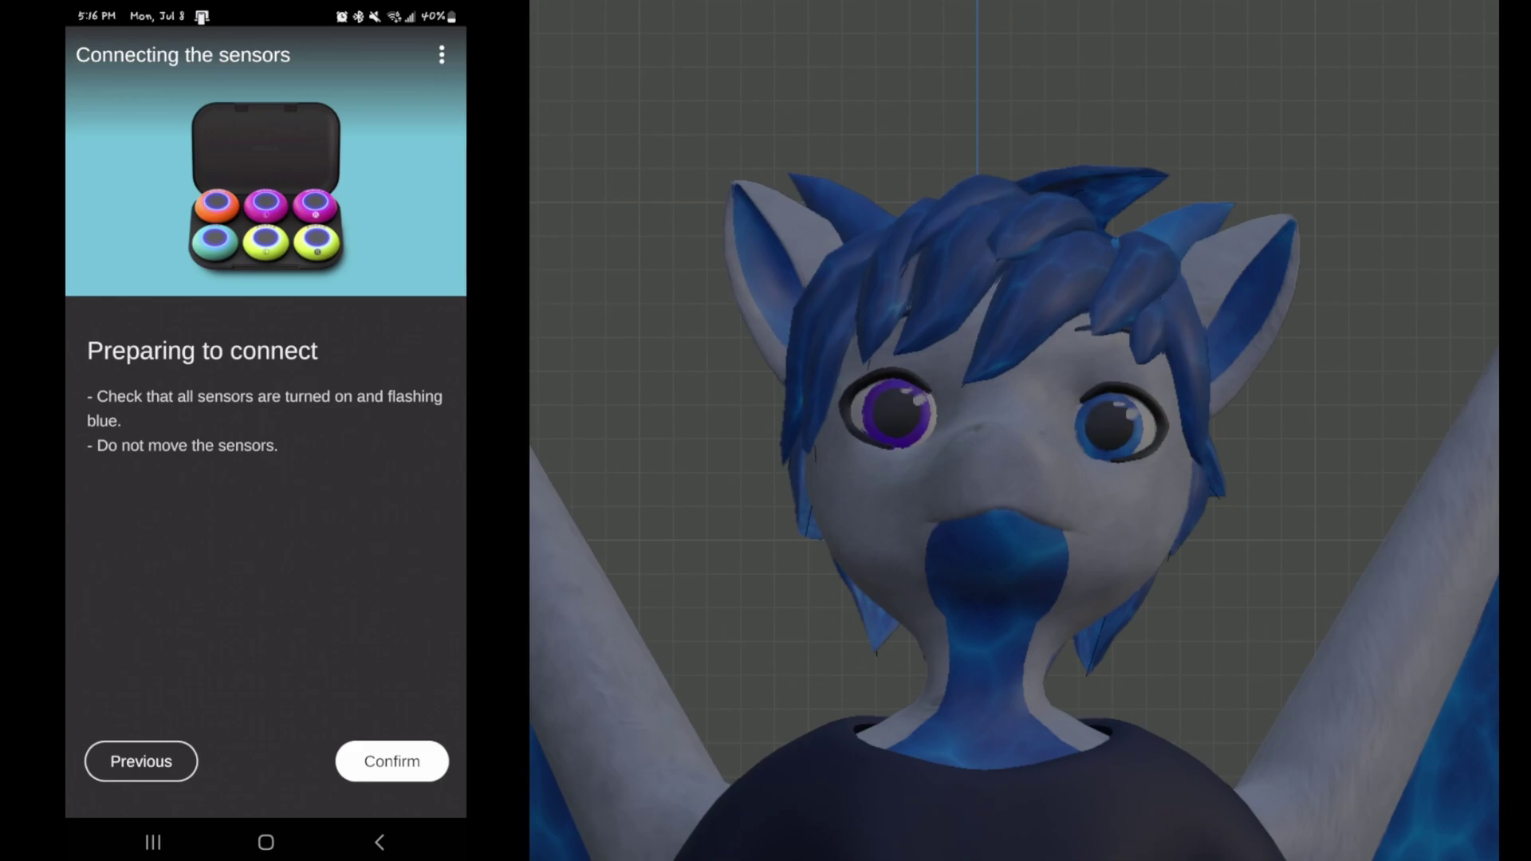
pyautogui.click(391, 761)
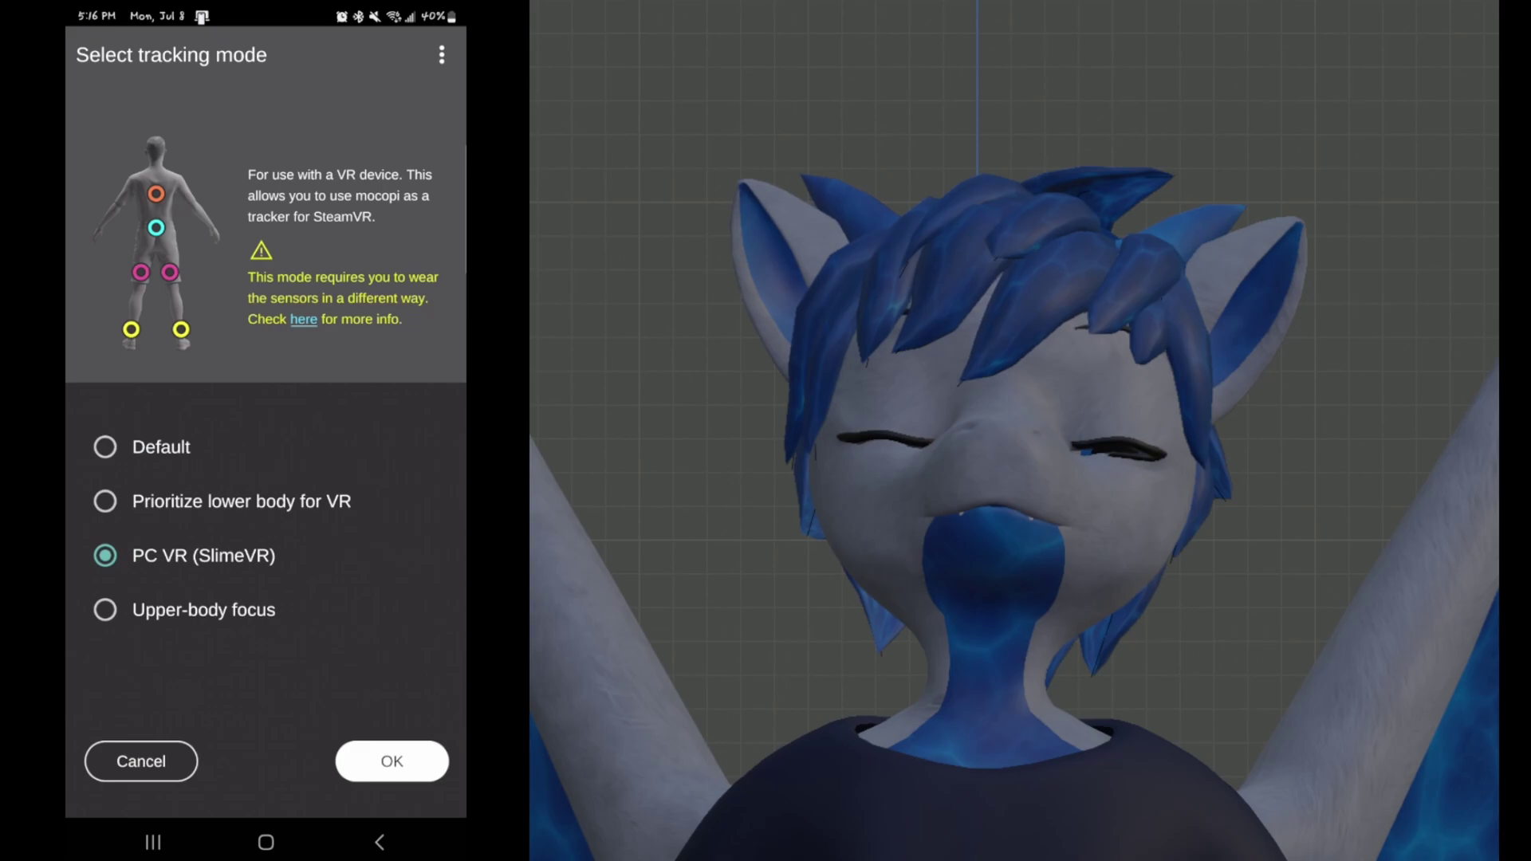
pyautogui.click(391, 761)
pyautogui.click(406, 778)
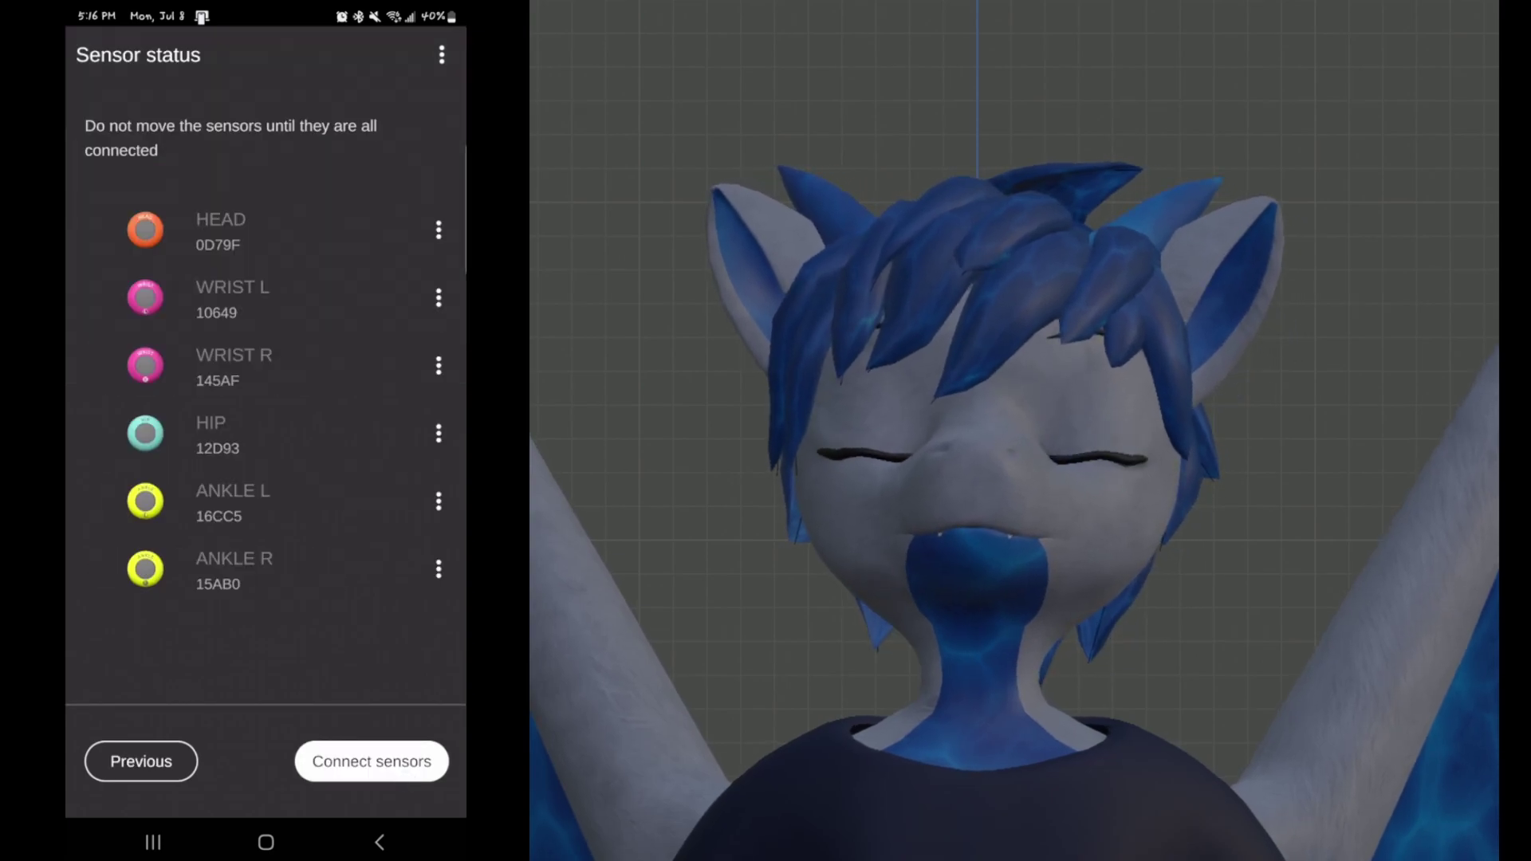
# Connect all six sensors and complete the strap preparation and sensor attachment pages.
pyautogui.click(372, 761)
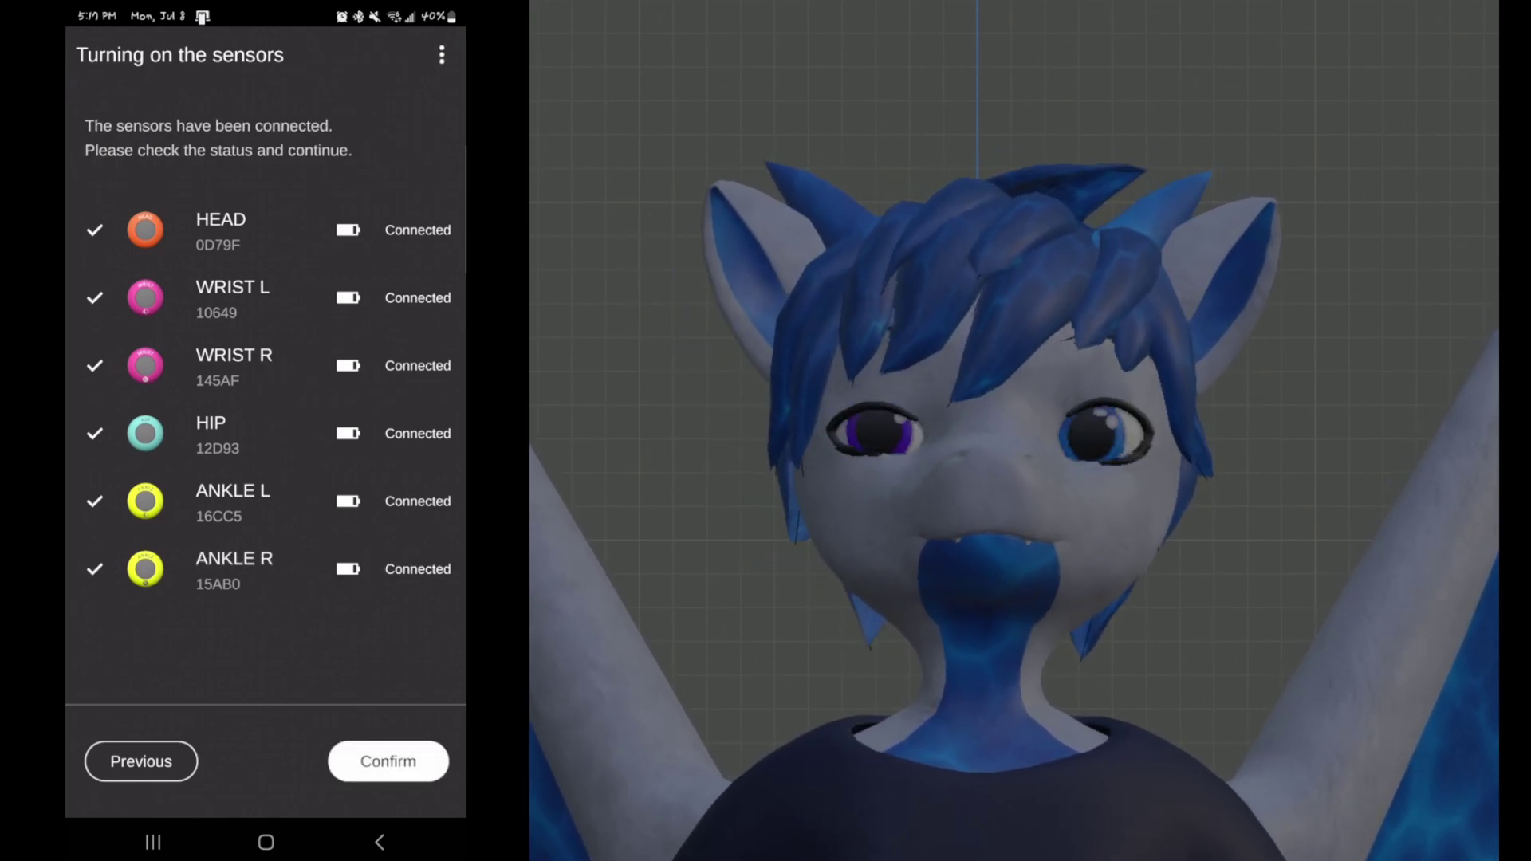
pyautogui.click(390, 765)
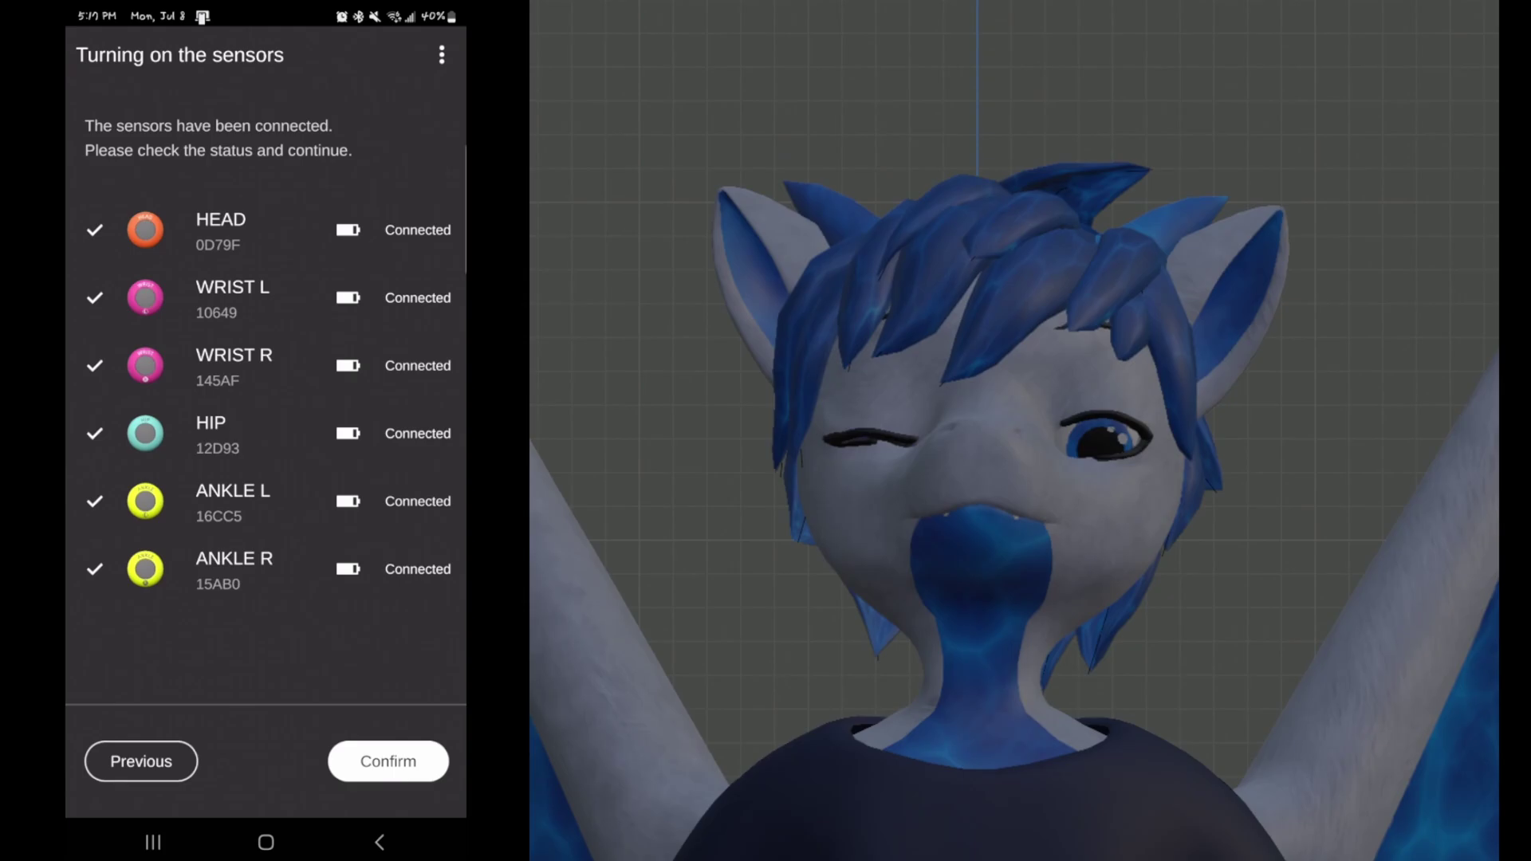
pyautogui.click(392, 761)
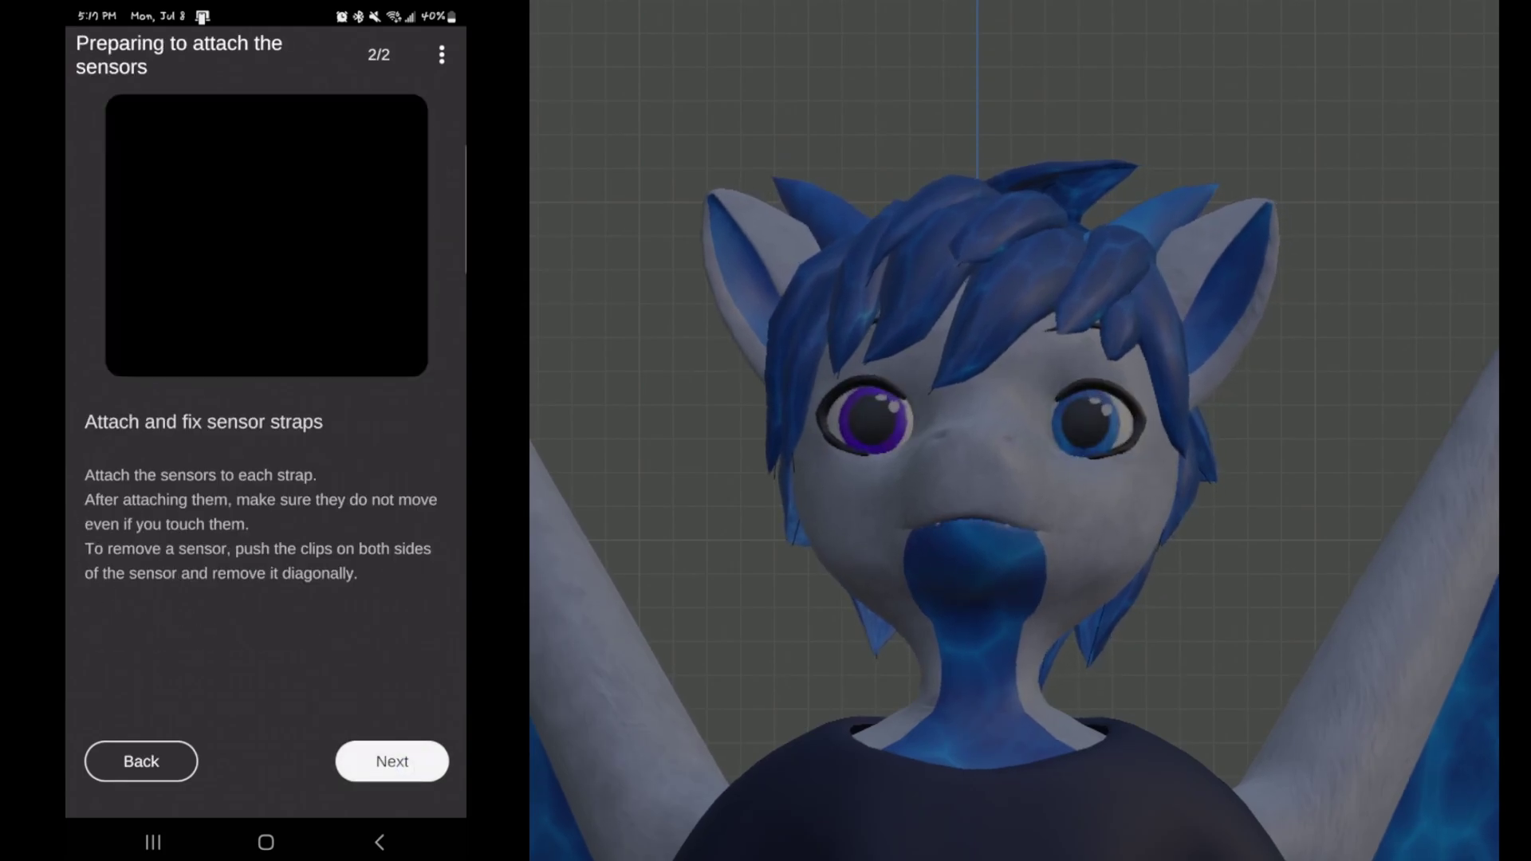
pyautogui.click(391, 761)
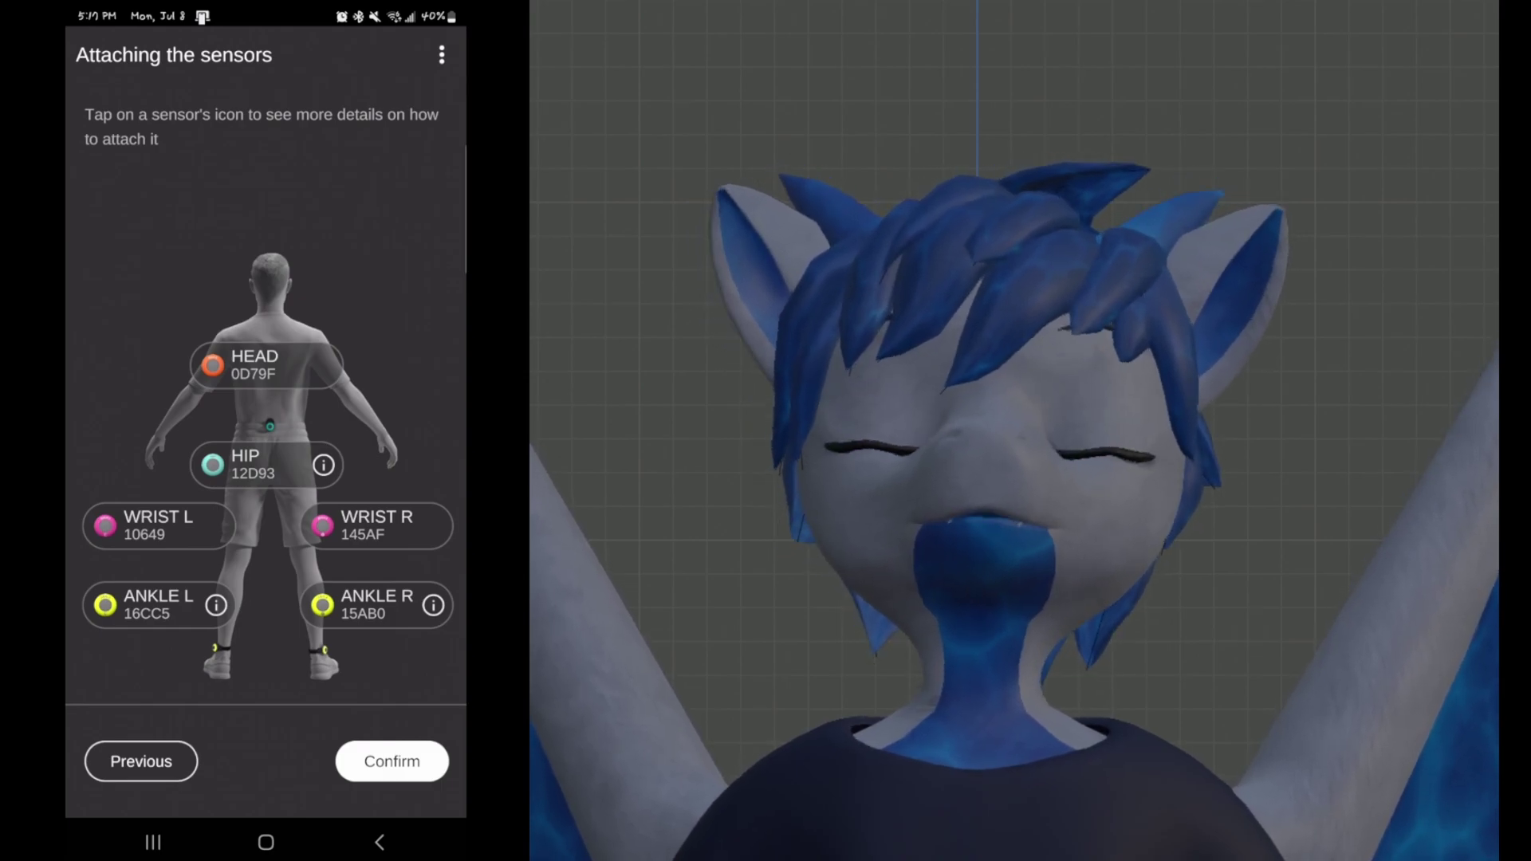
pyautogui.click(392, 761)
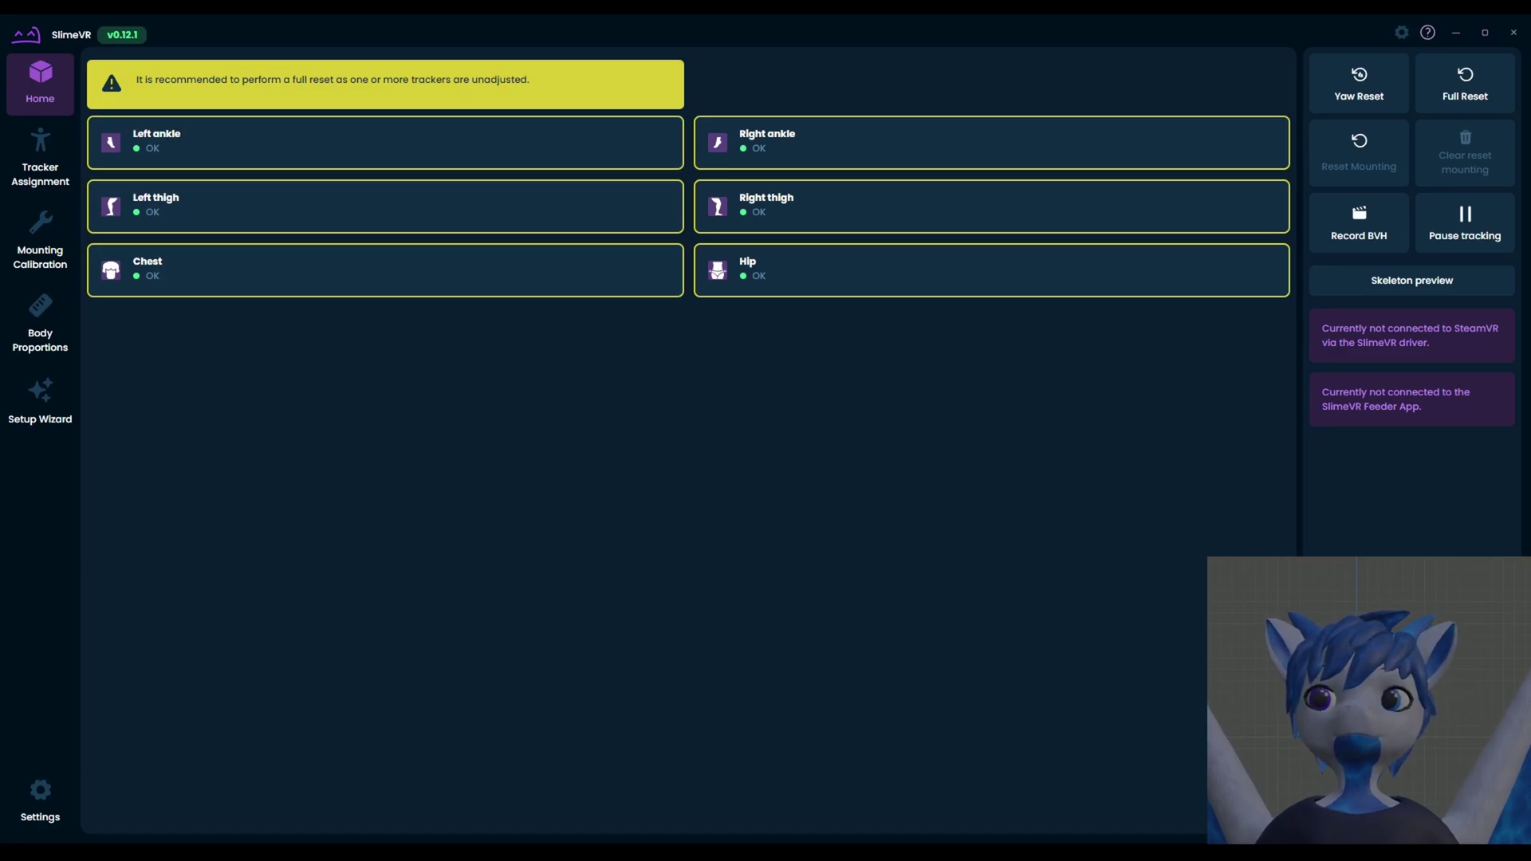
# Switch to SlimeVR and assign the chest and hip trackers to their matching body locations.
pyautogui.click(40, 160)
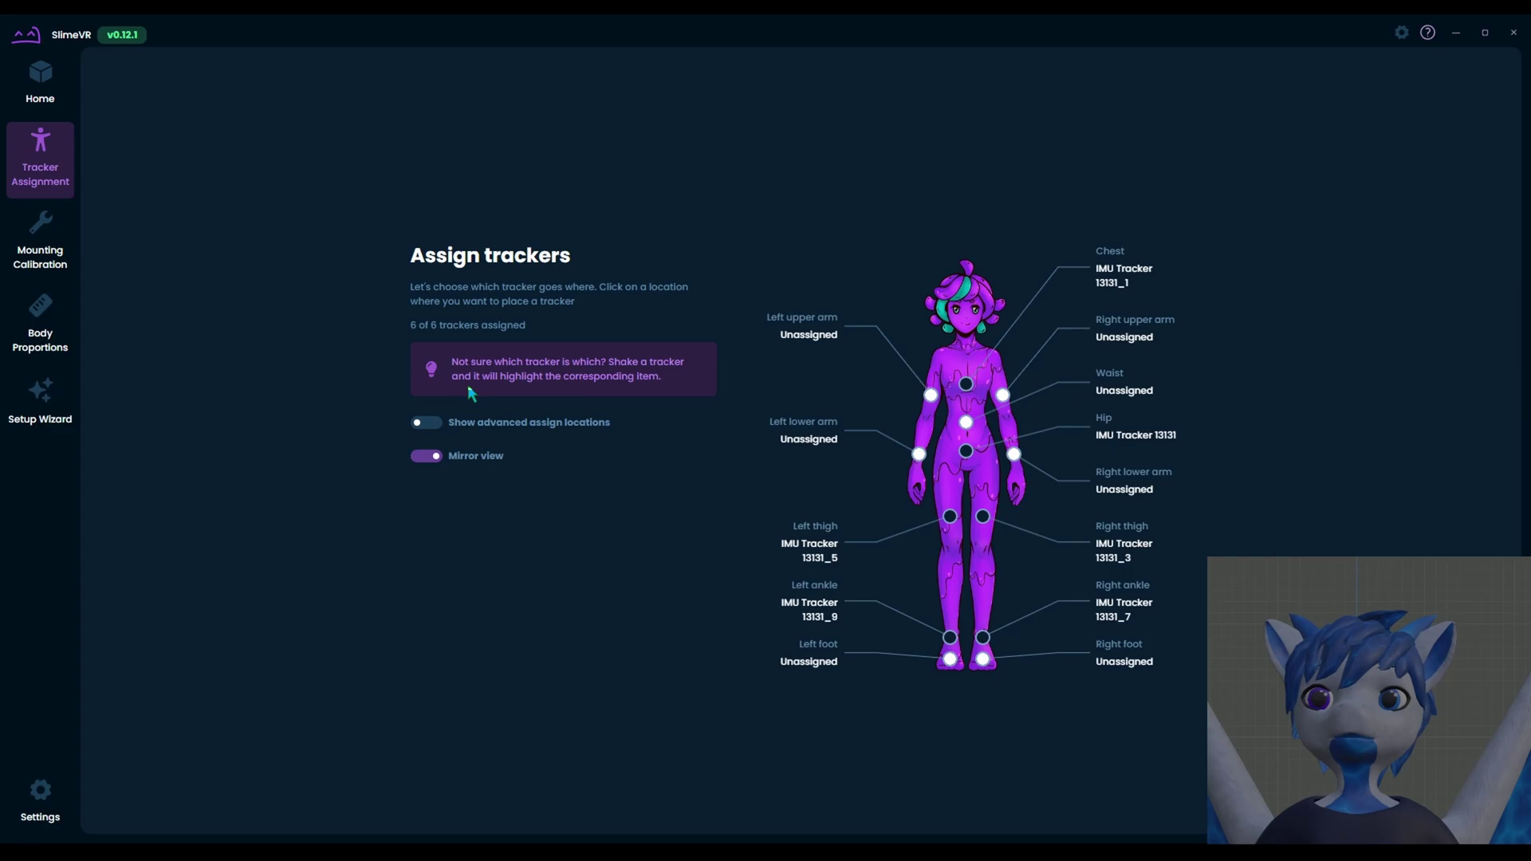
pyautogui.click(1146, 268)
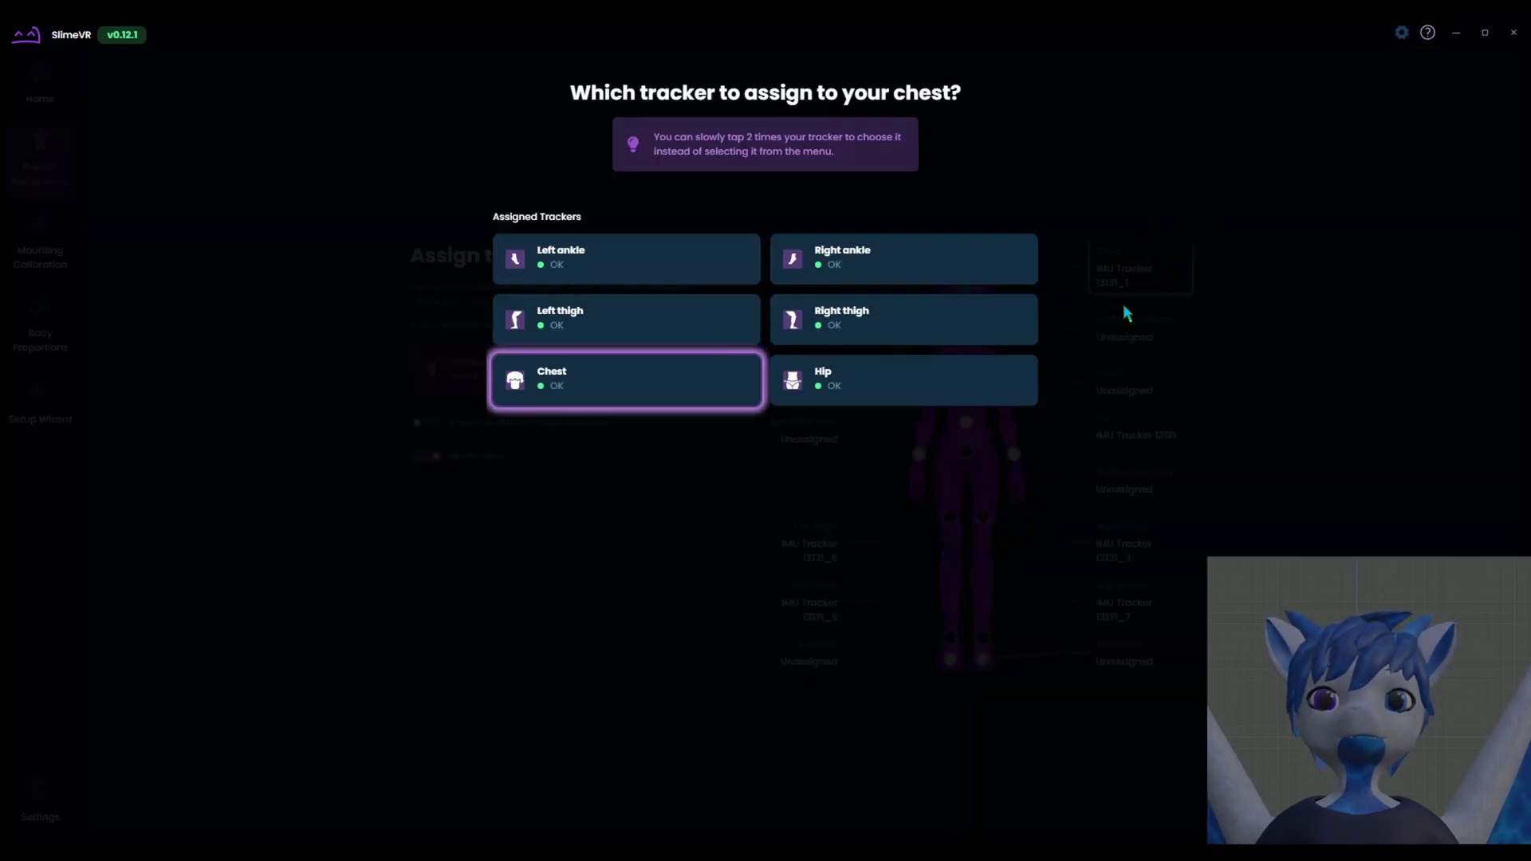
pyautogui.click(1123, 303)
pyautogui.click(1123, 271)
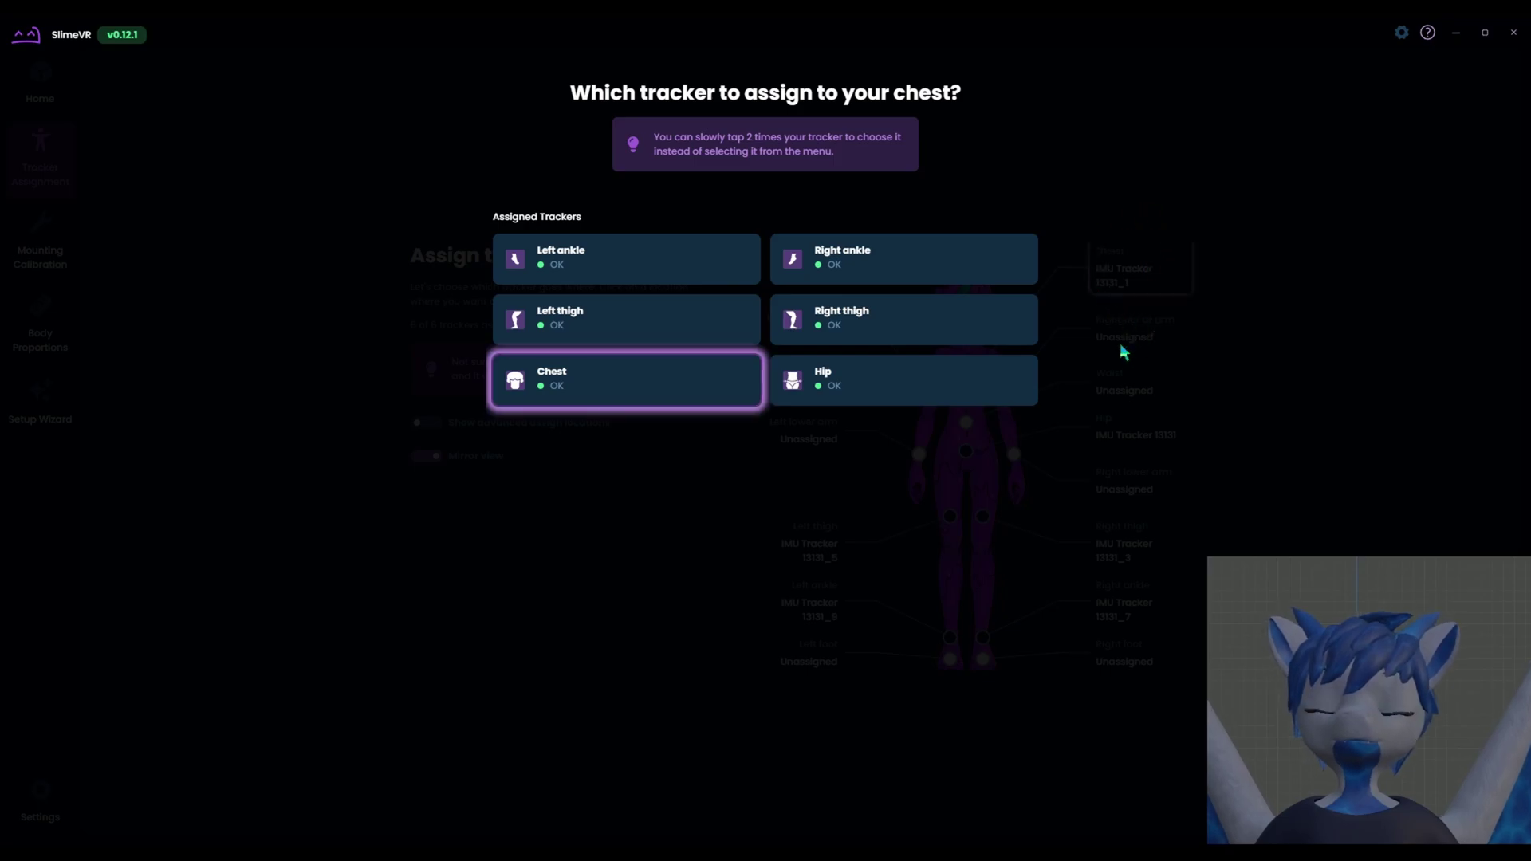
pyautogui.click(712, 376)
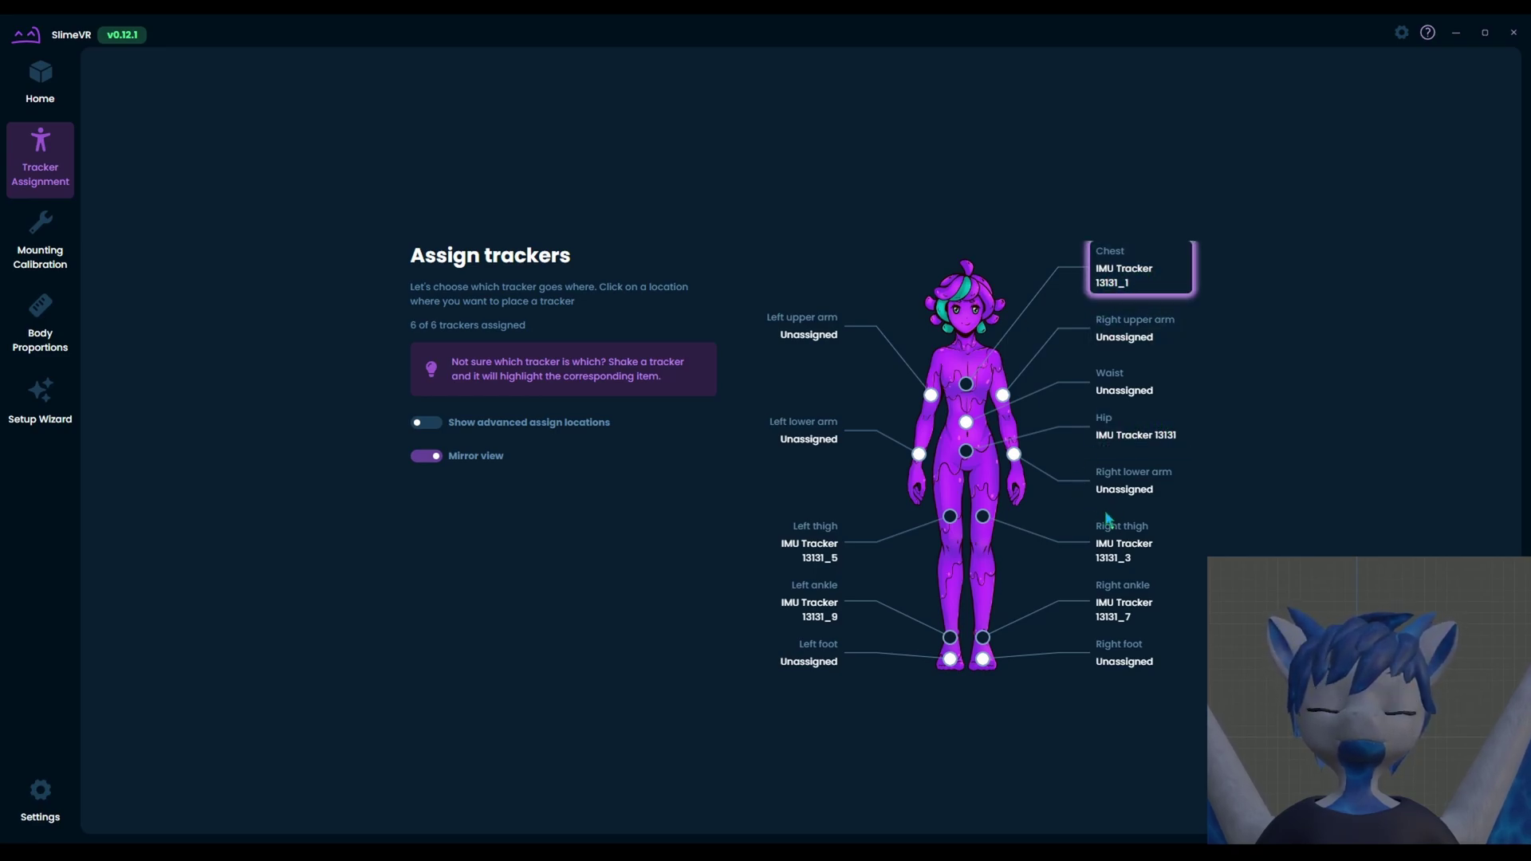
pyautogui.click(1124, 430)
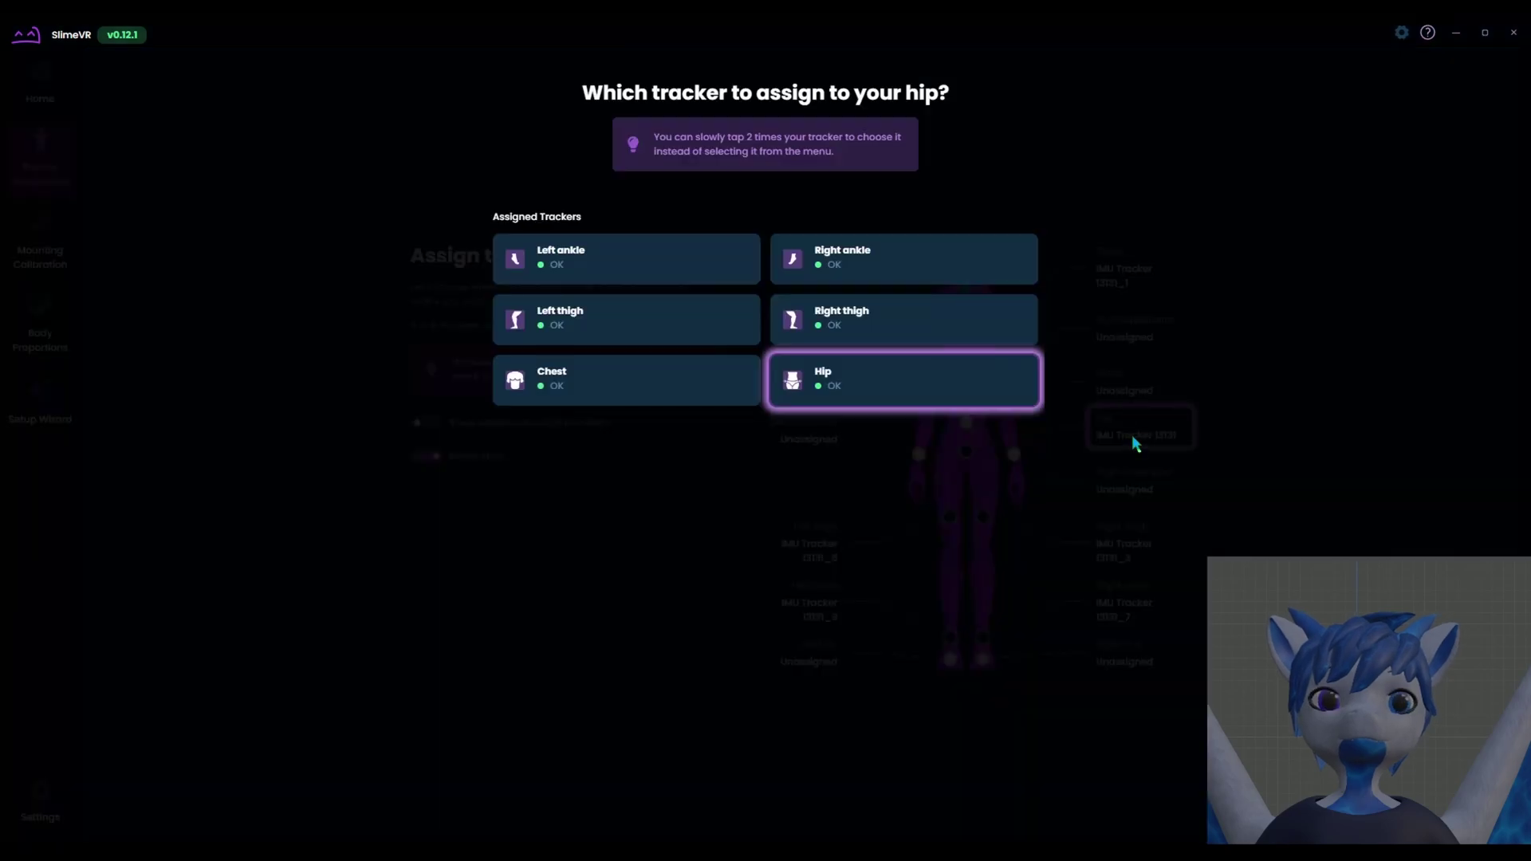
pyautogui.click(884, 393)
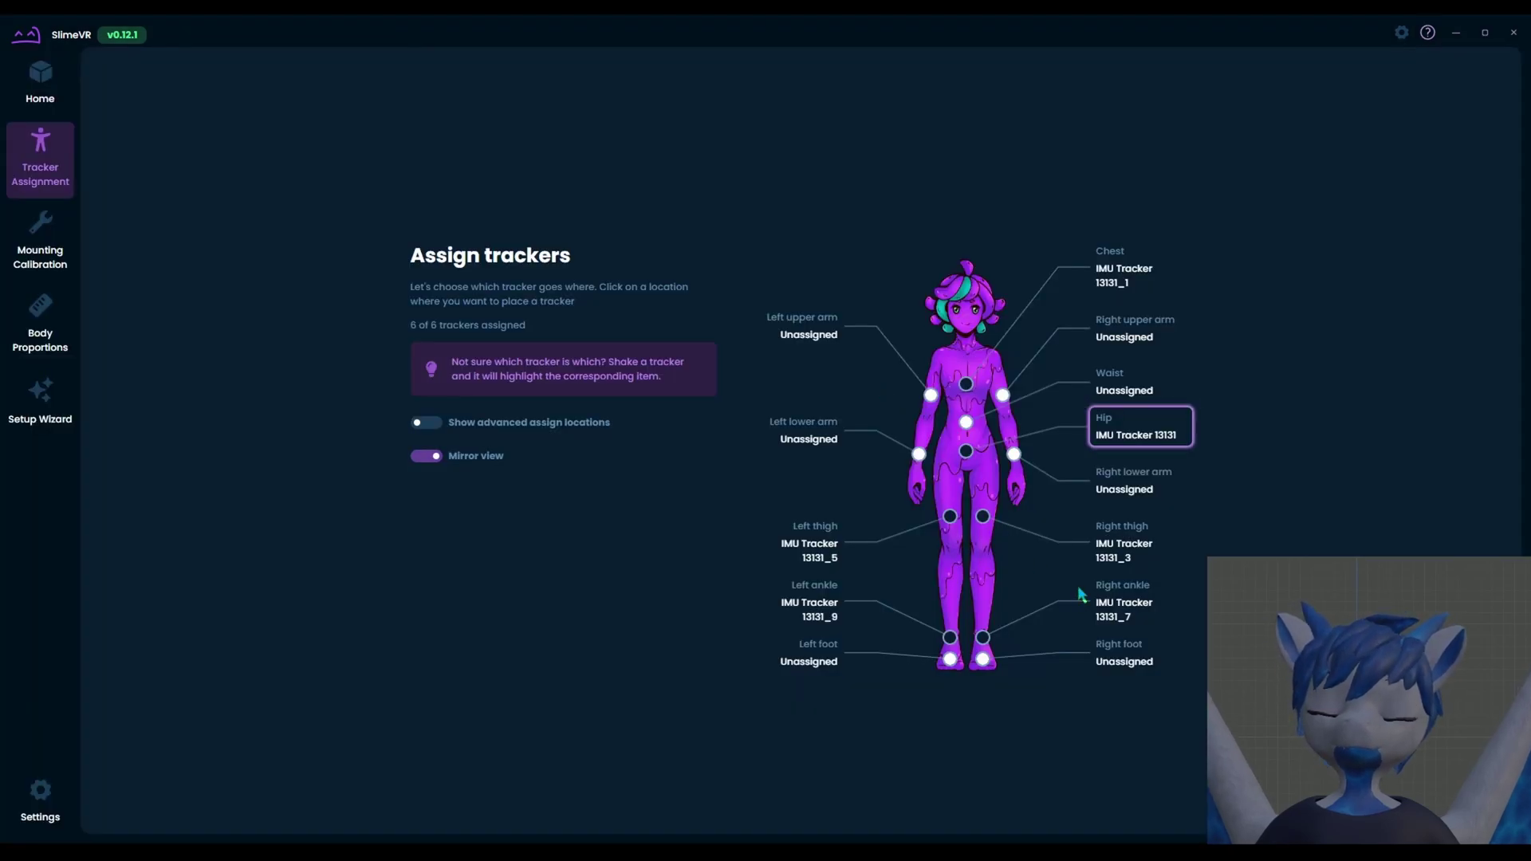
# Assign the left thigh and right thigh trackers to their matching body locations.
pyautogui.click(785, 550)
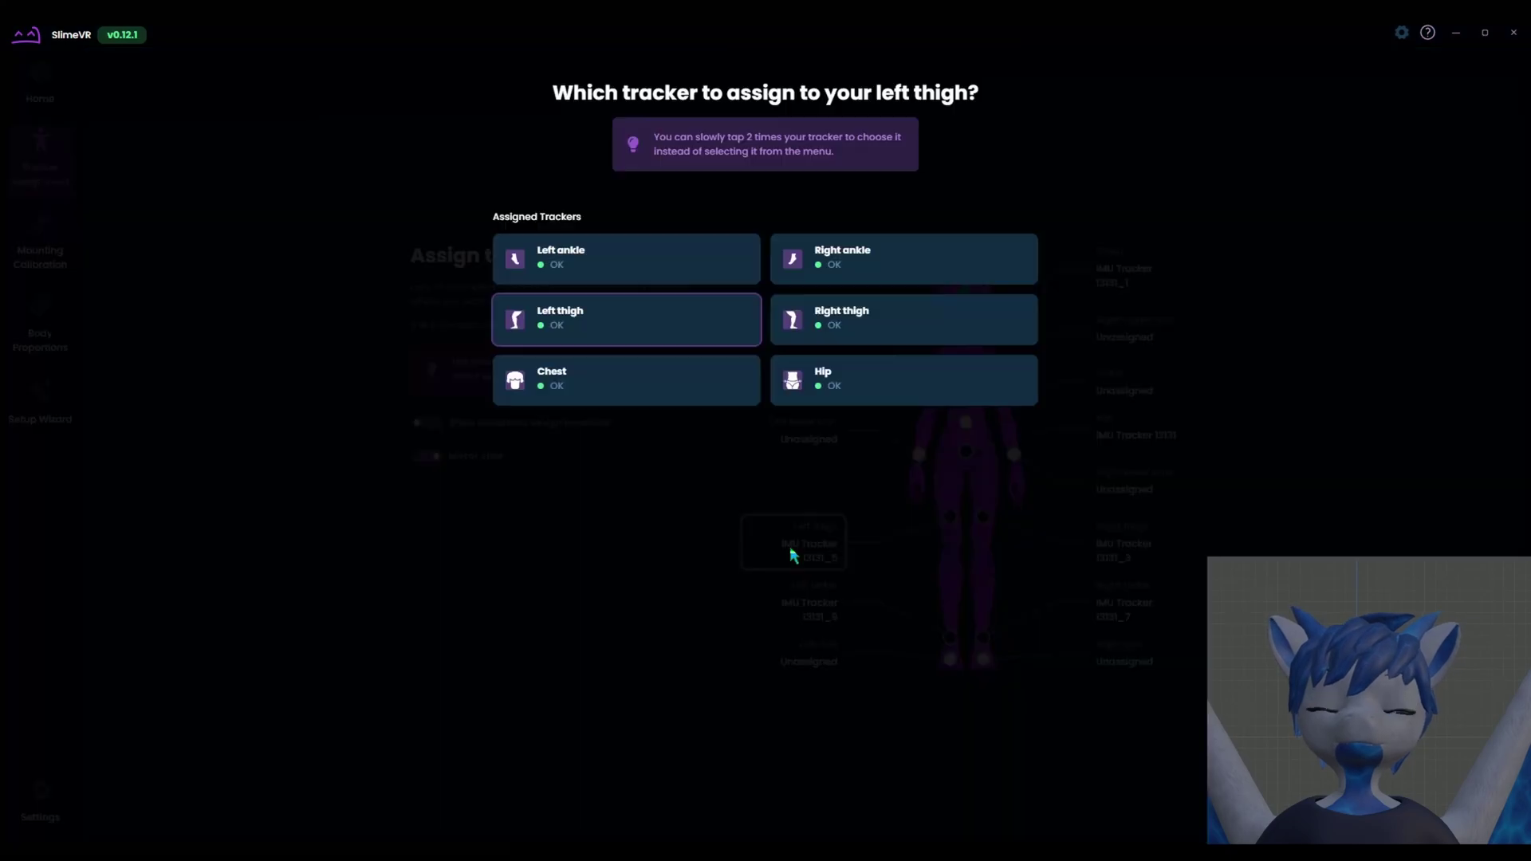
pyautogui.click(640, 326)
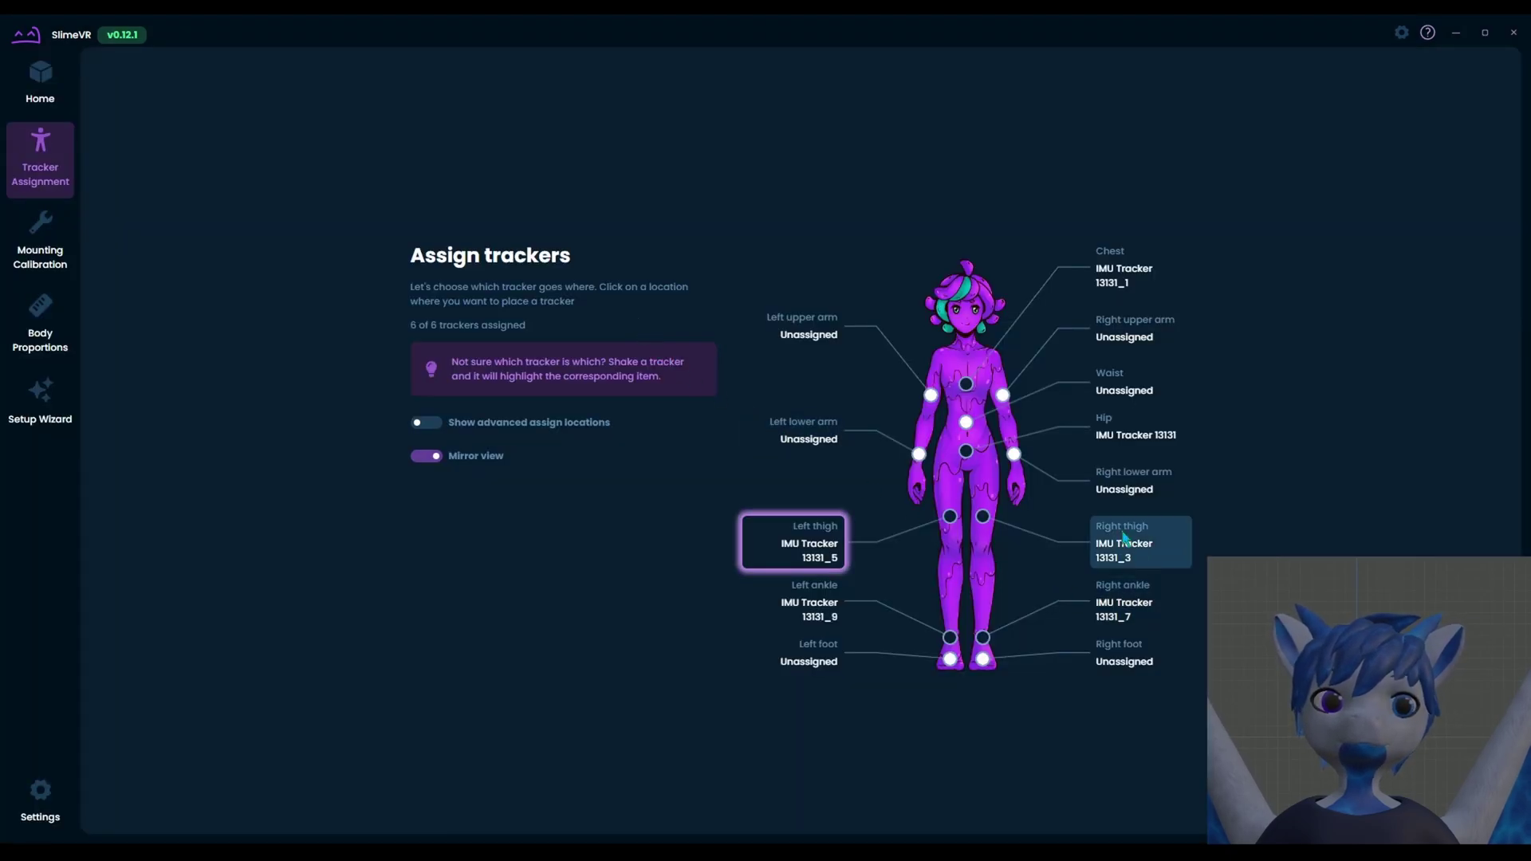
pyautogui.click(1126, 540)
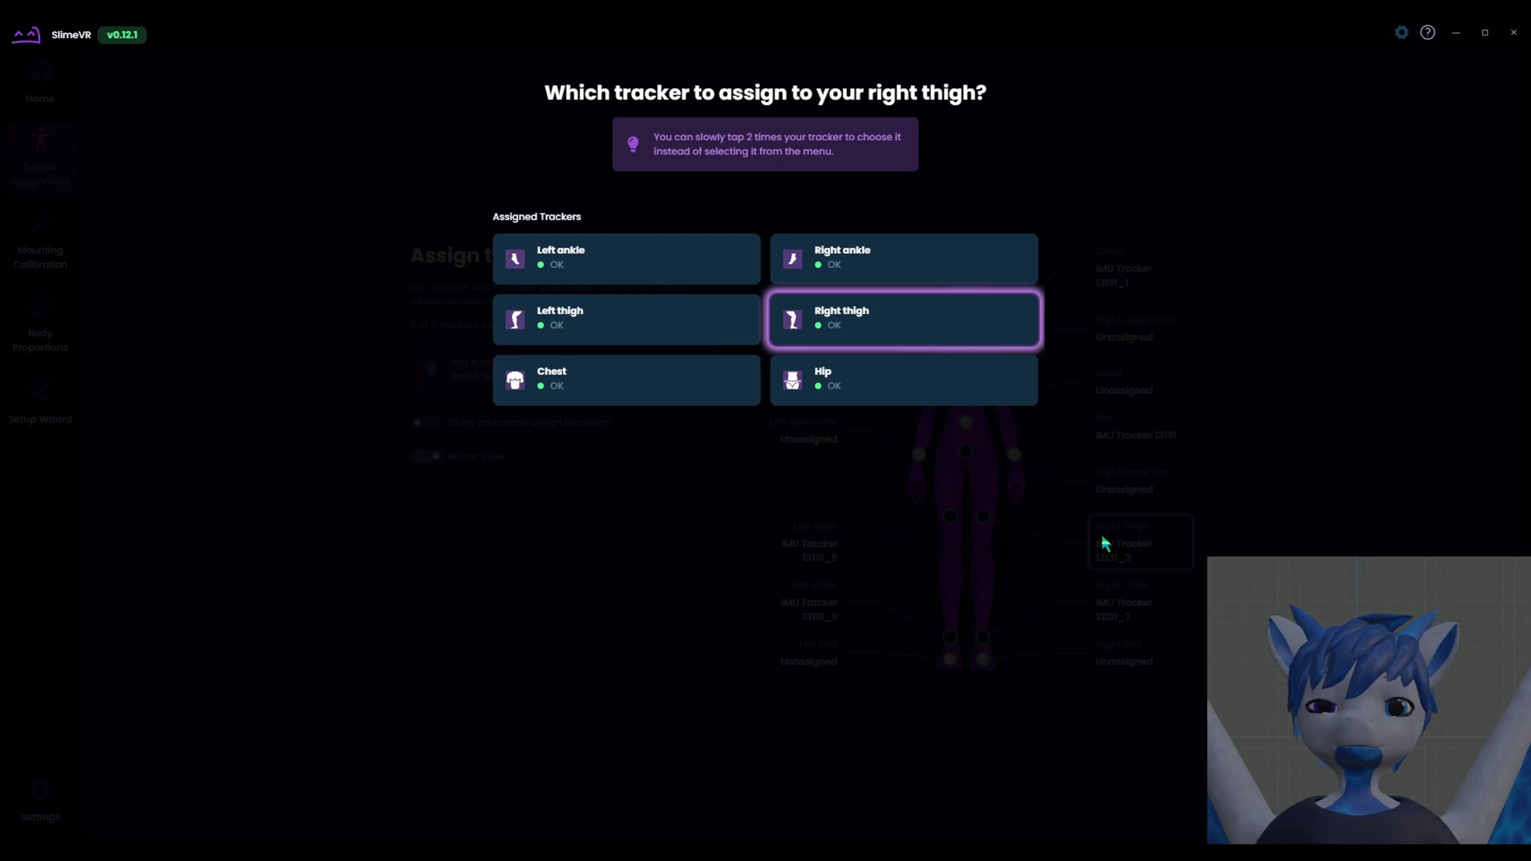
pyautogui.click(870, 325)
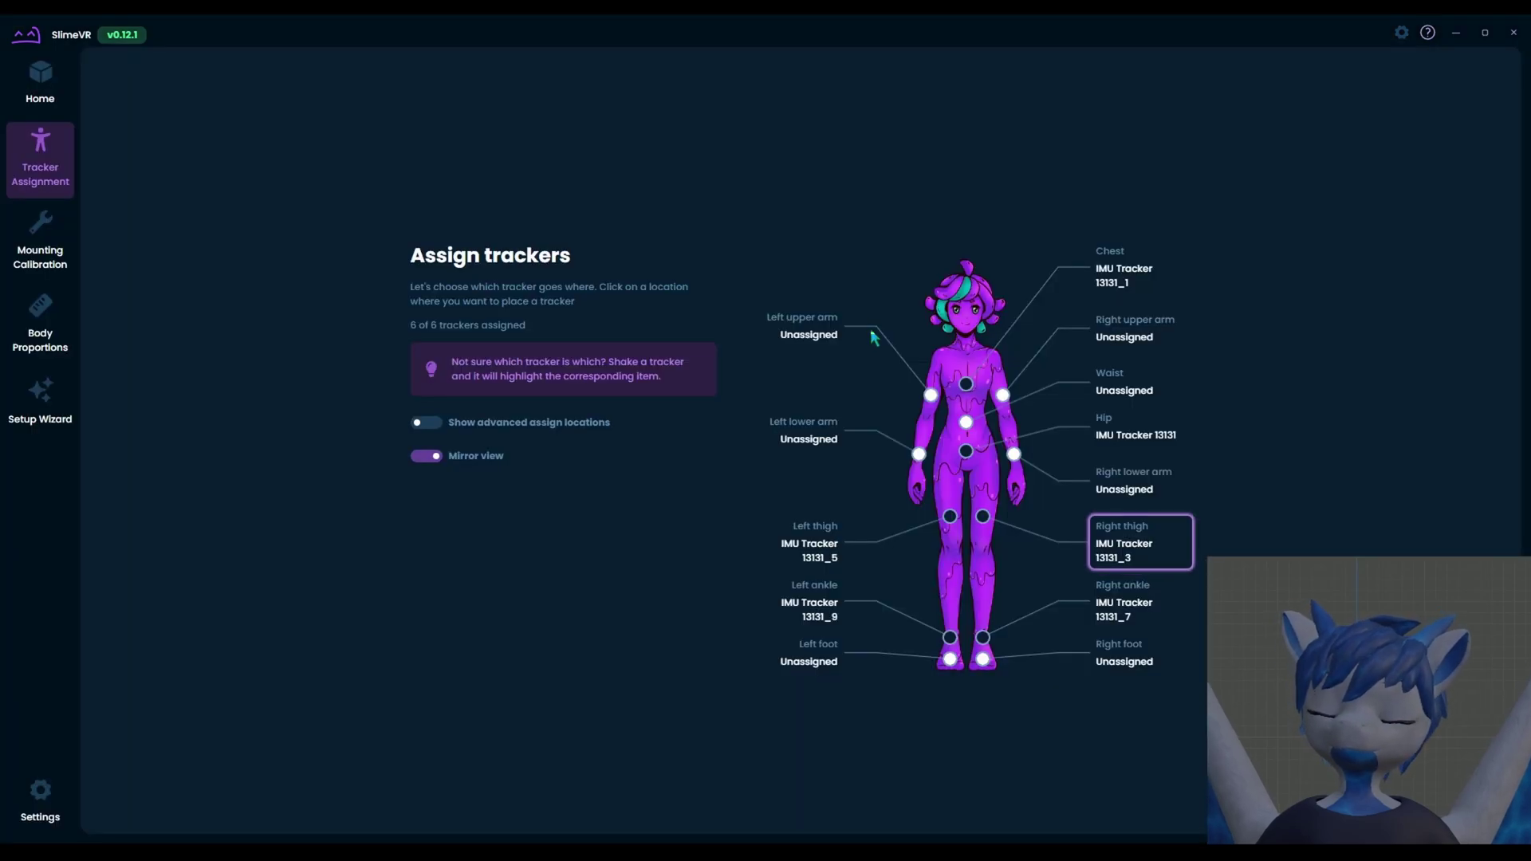
# Assign the left ankle and right ankle trackers to their matching body locations.
pyautogui.click(808, 604)
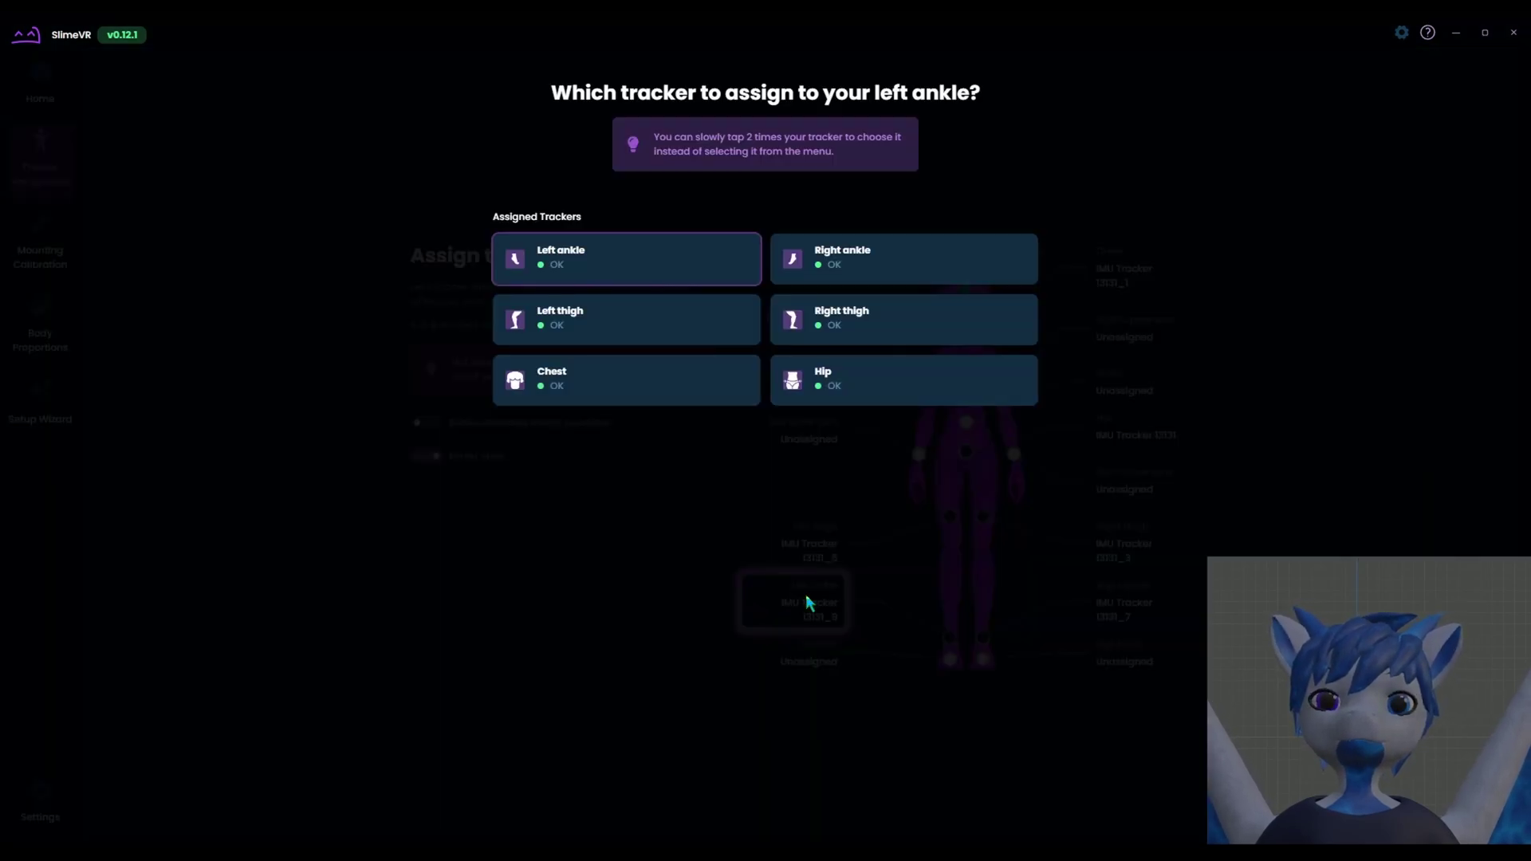
pyautogui.click(652, 275)
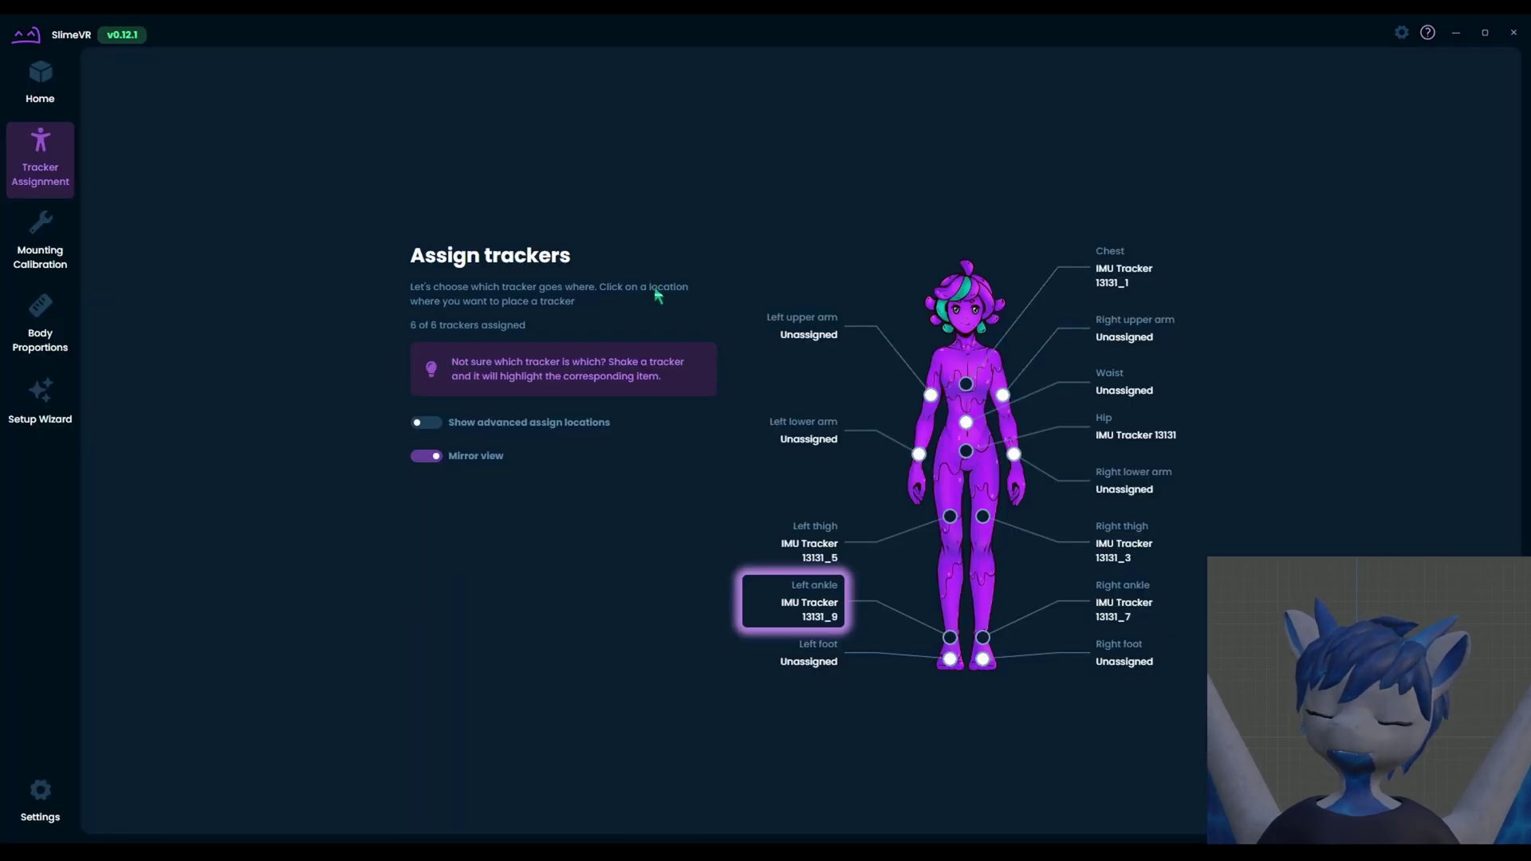
pyautogui.click(1160, 604)
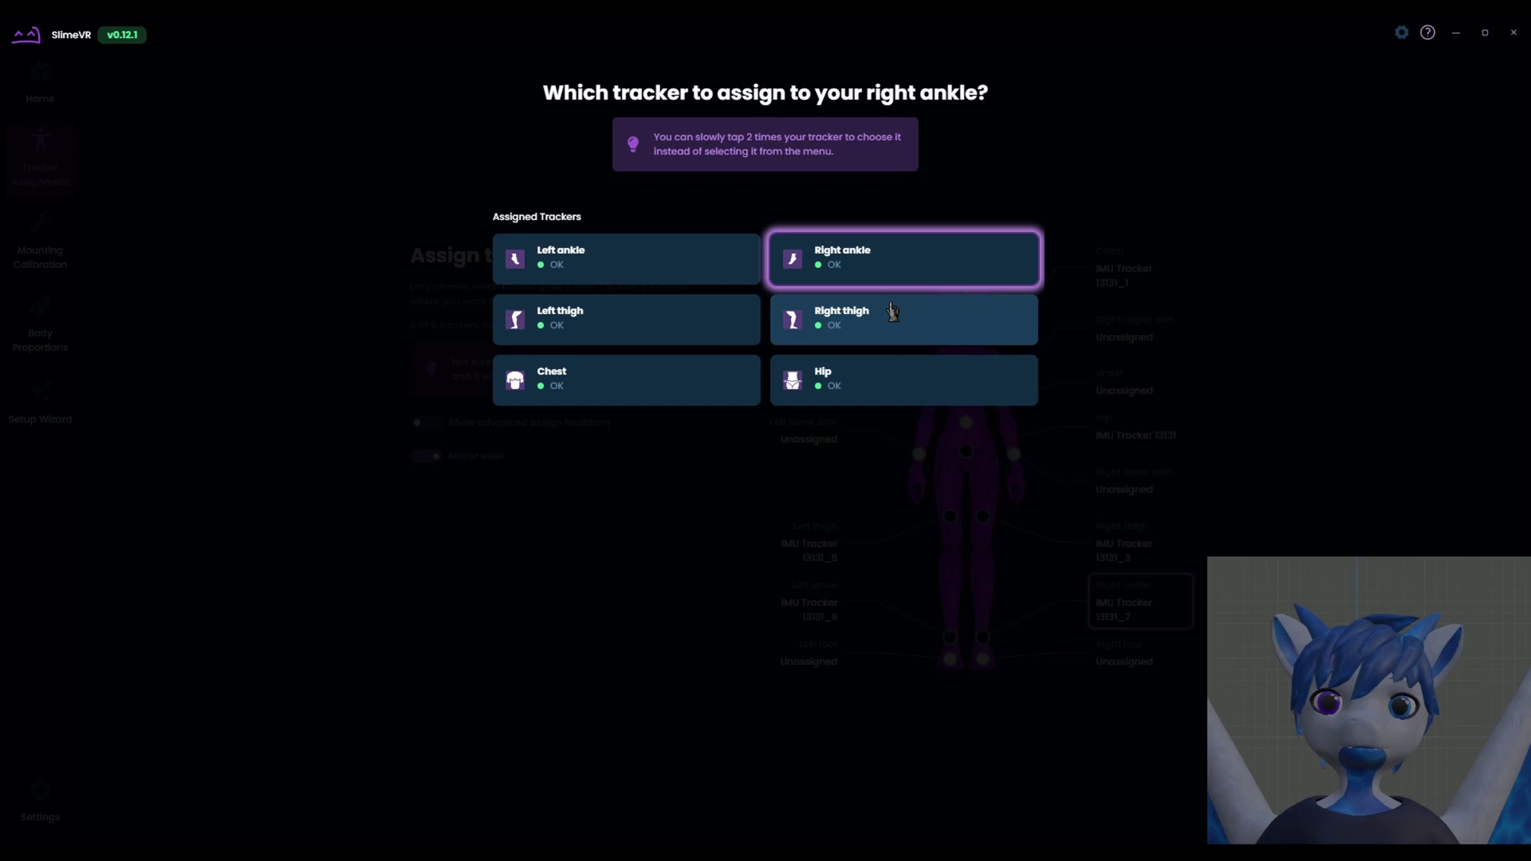
pyautogui.click(897, 267)
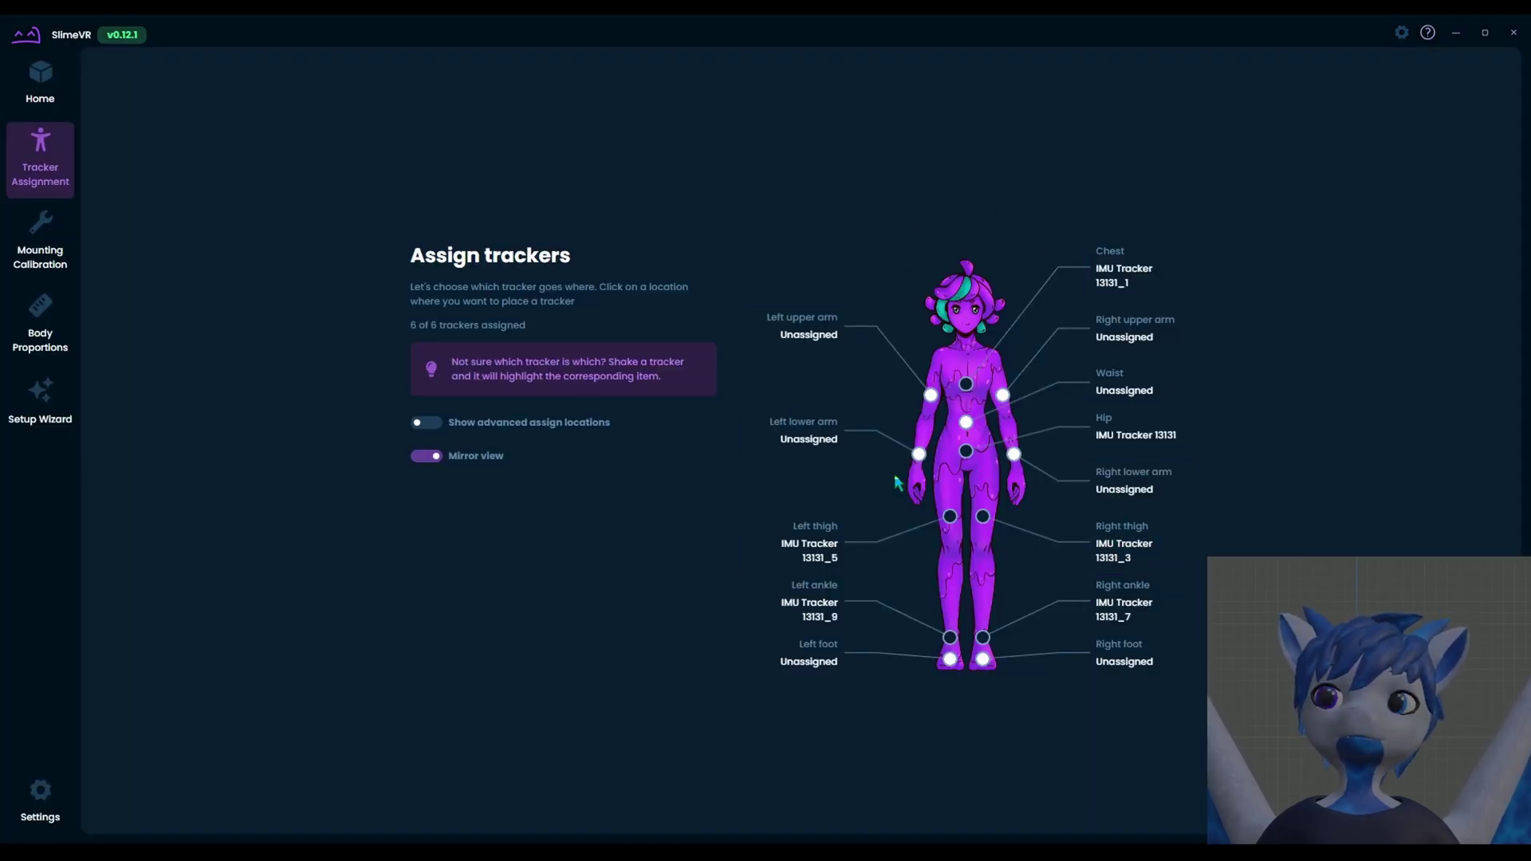
# Examine the mounting orientation settings of the chest, right thigh and left thigh trackers, returning to the tracker list after each.
pyautogui.click(40, 80)
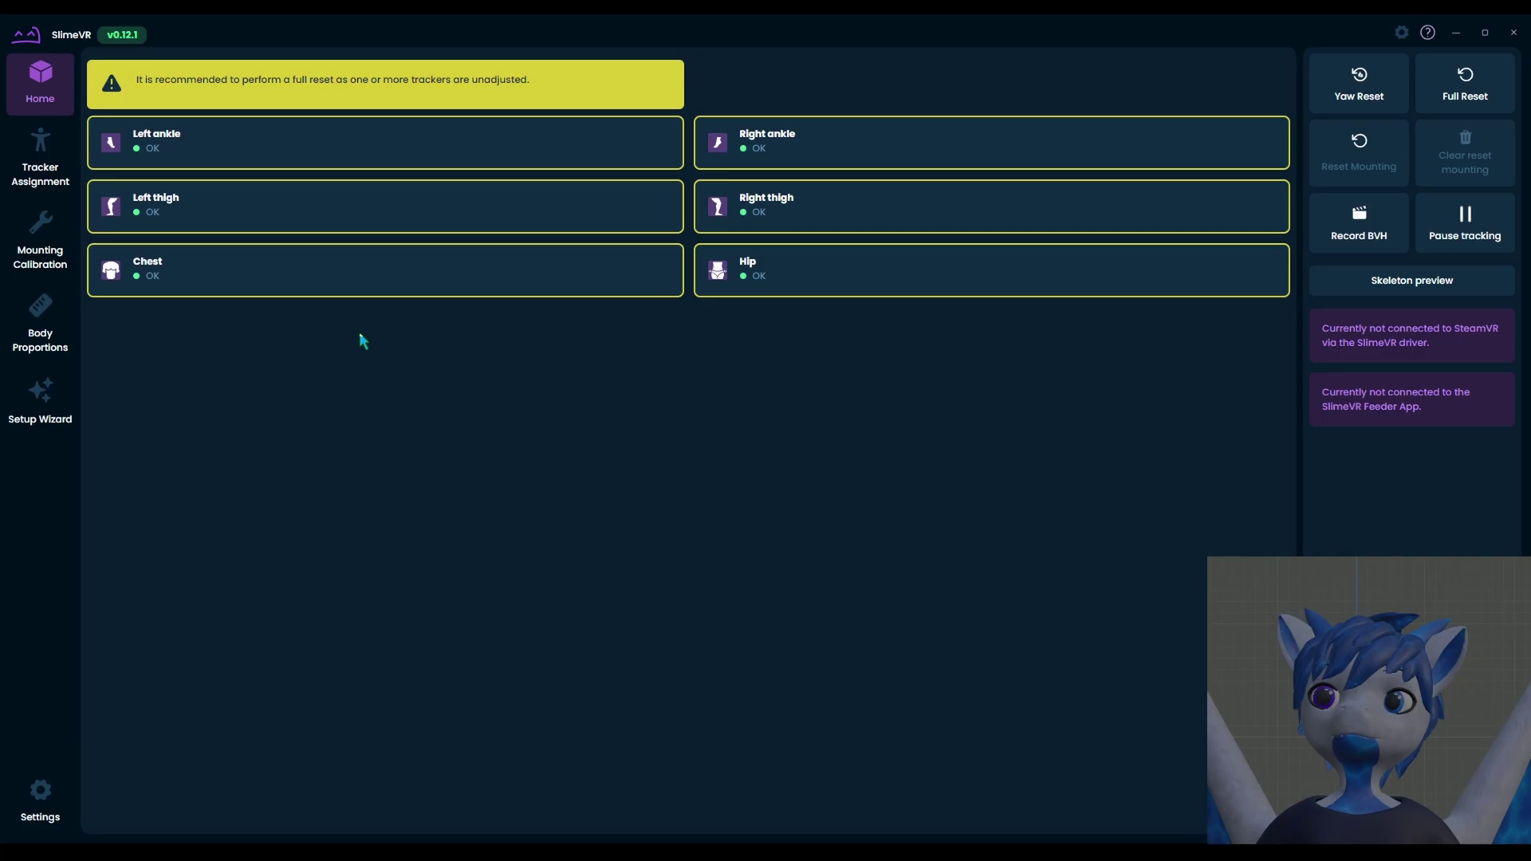
pyautogui.click(375, 262)
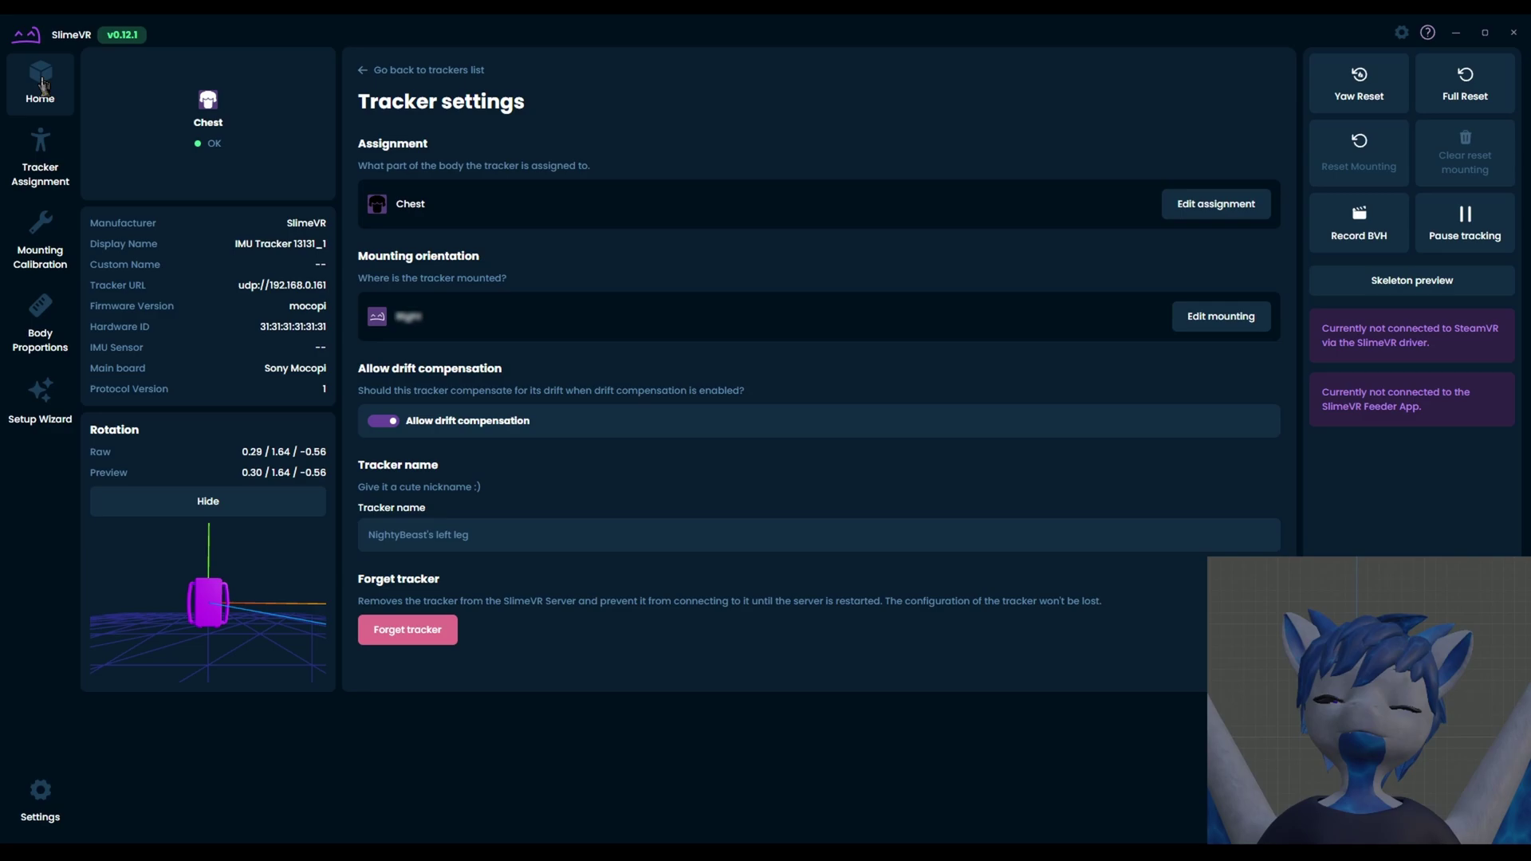
pyautogui.click(41, 82)
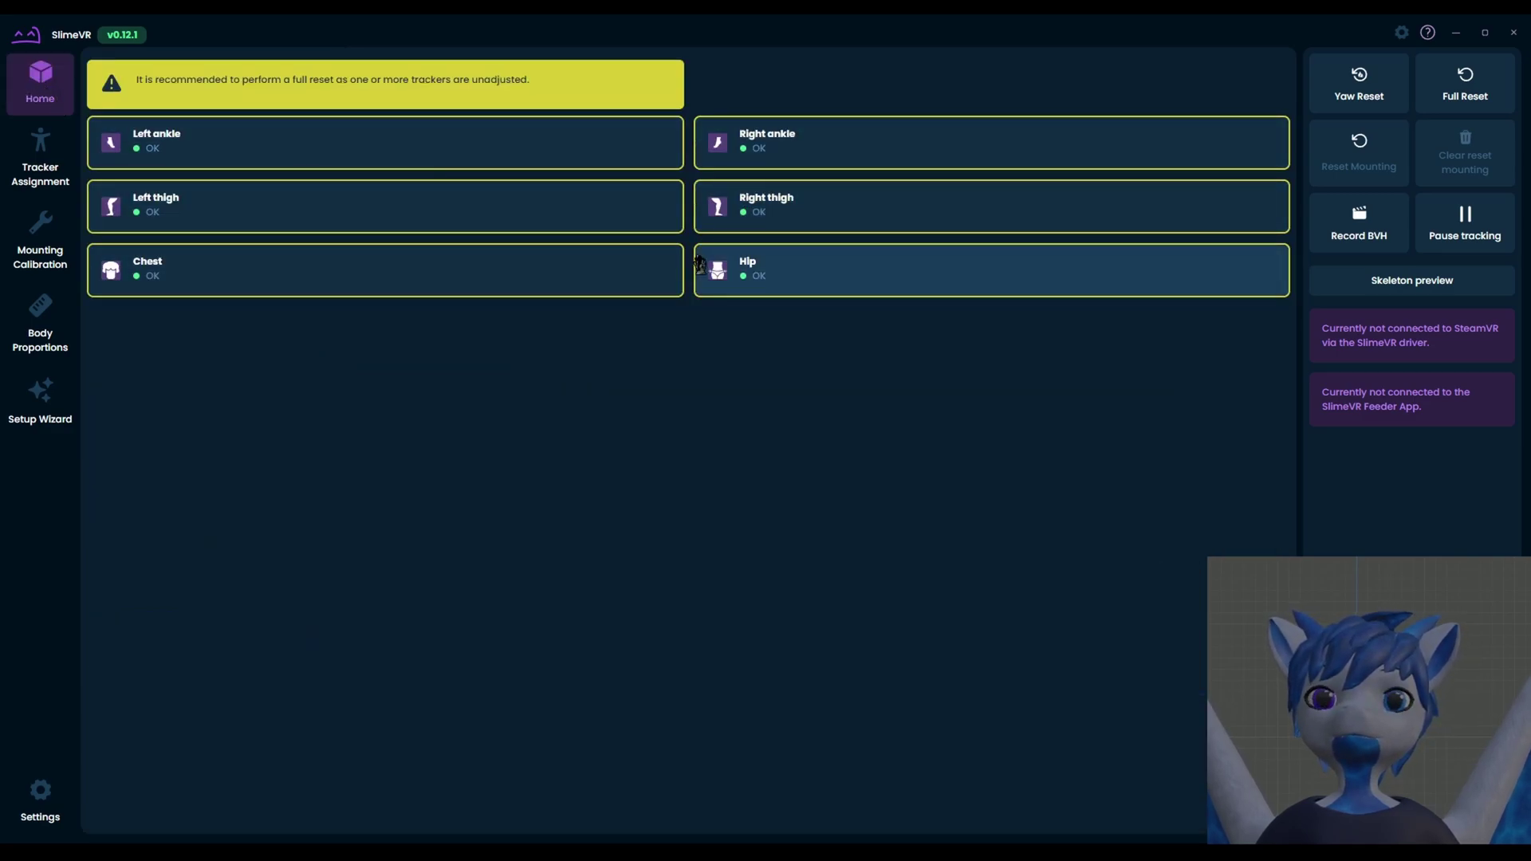
pyautogui.click(776, 214)
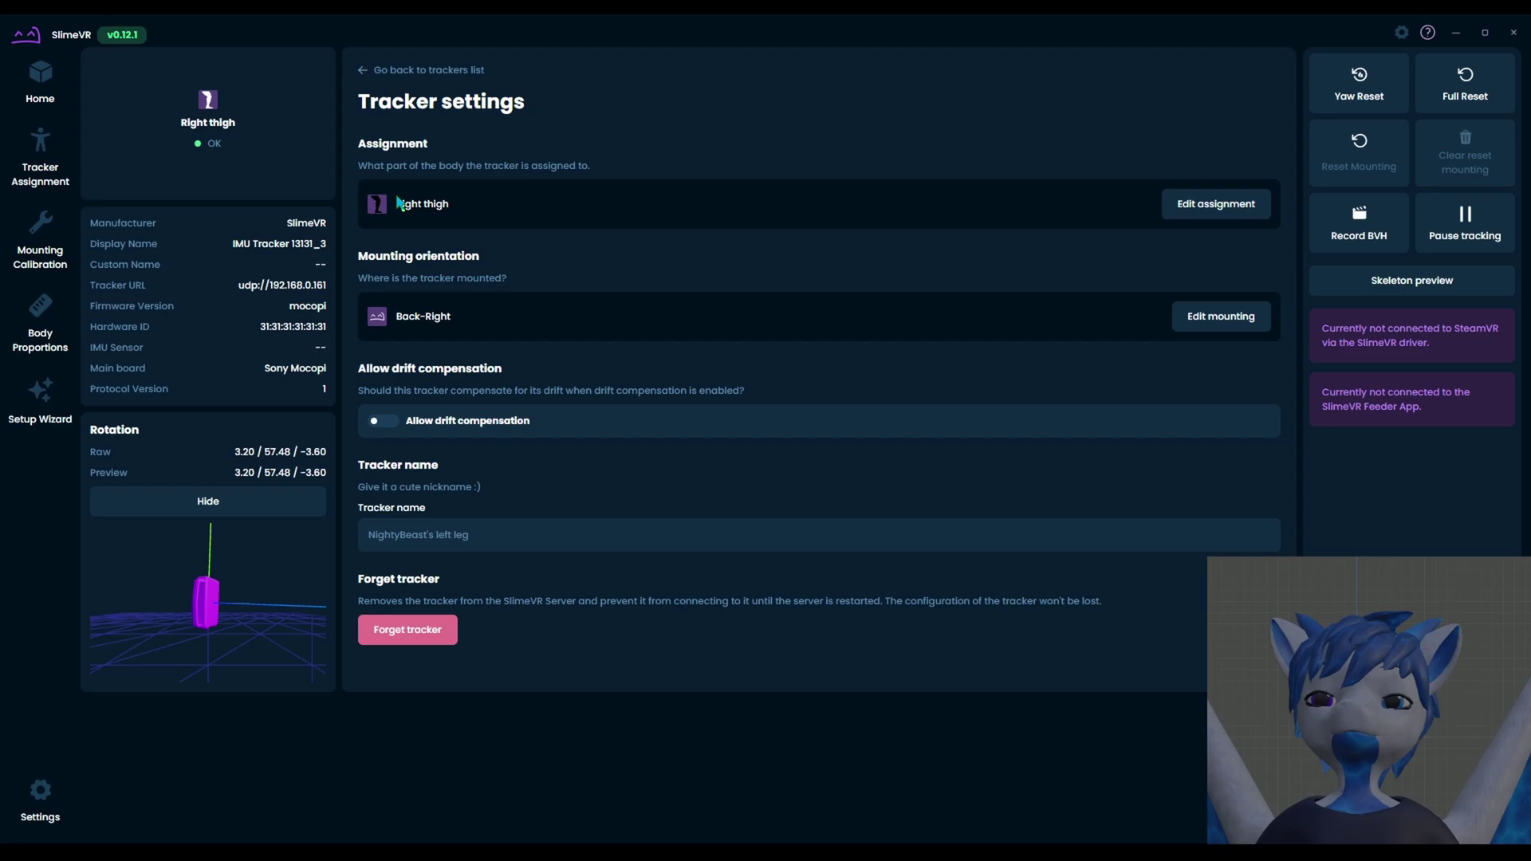
pyautogui.click(40, 80)
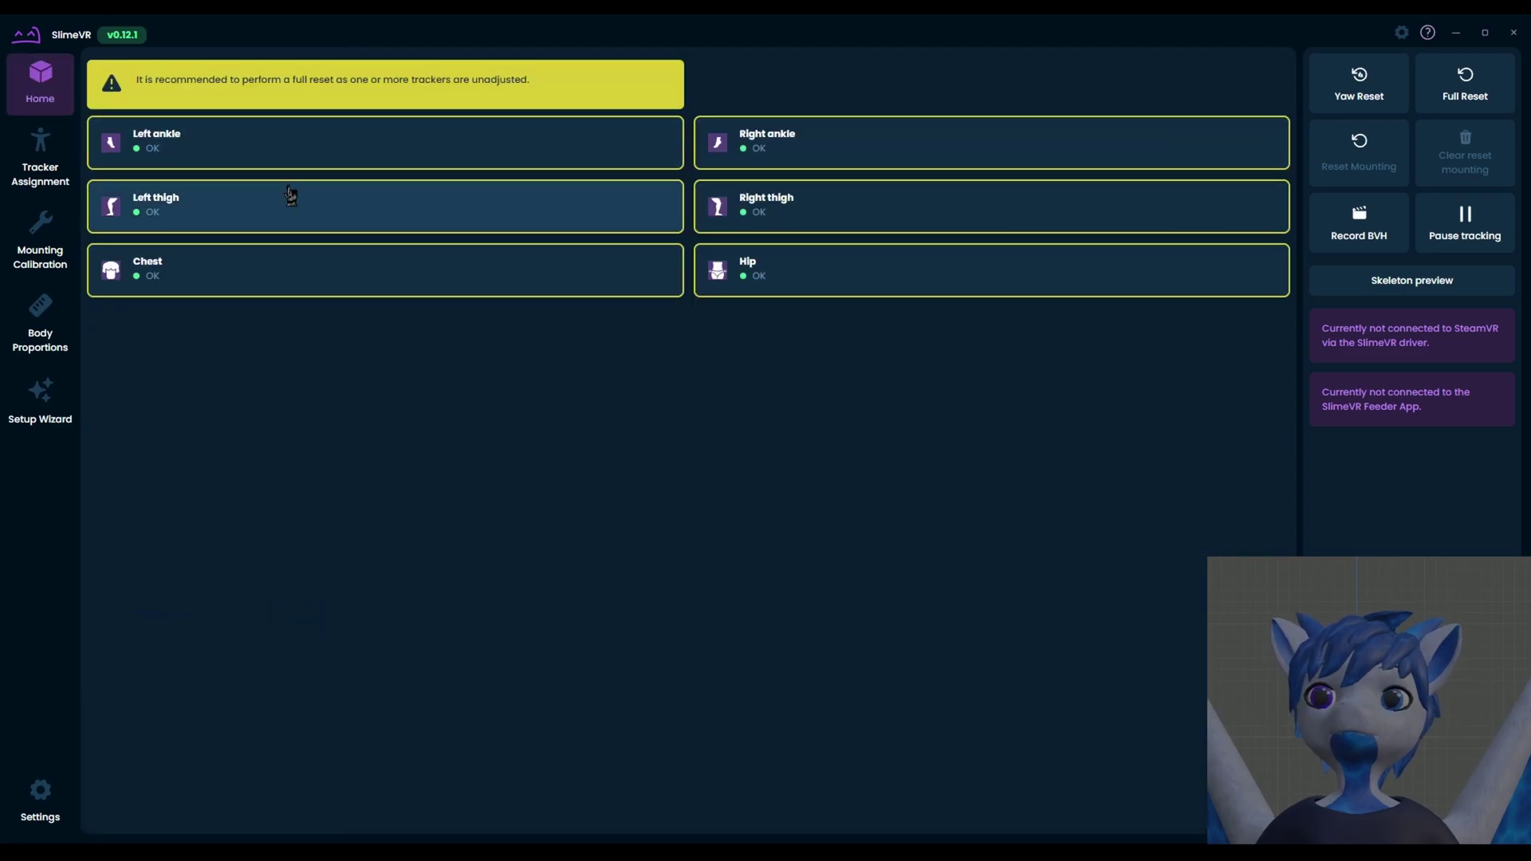
pyautogui.click(338, 199)
pyautogui.click(40, 79)
# Examine the mounting orientation settings of the right ankle, hip and left ankle trackers, and recheck those of the chest tracker.
pyautogui.click(780, 141)
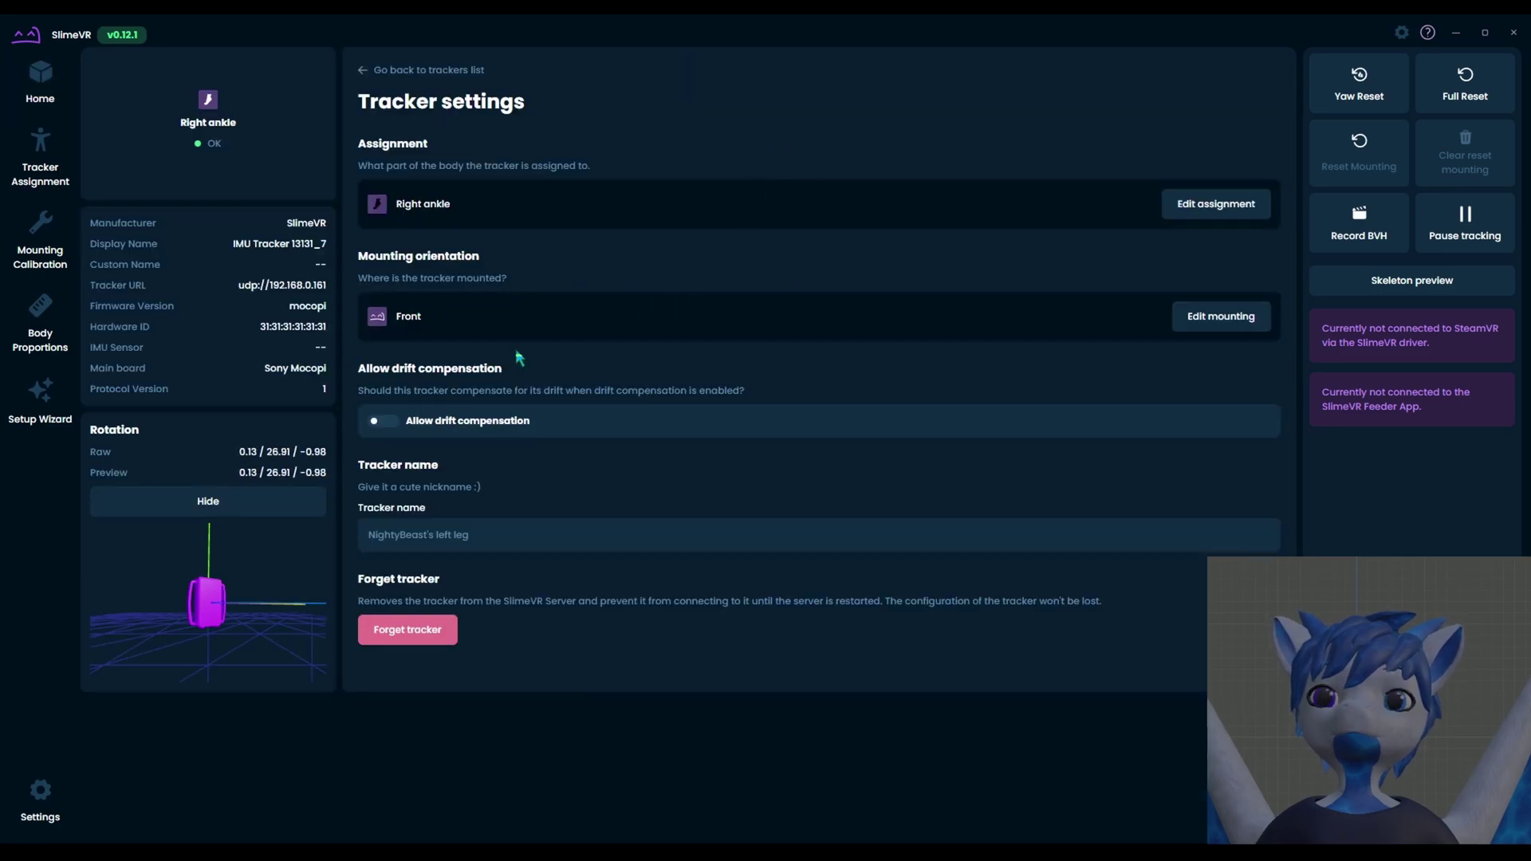
pyautogui.click(36, 76)
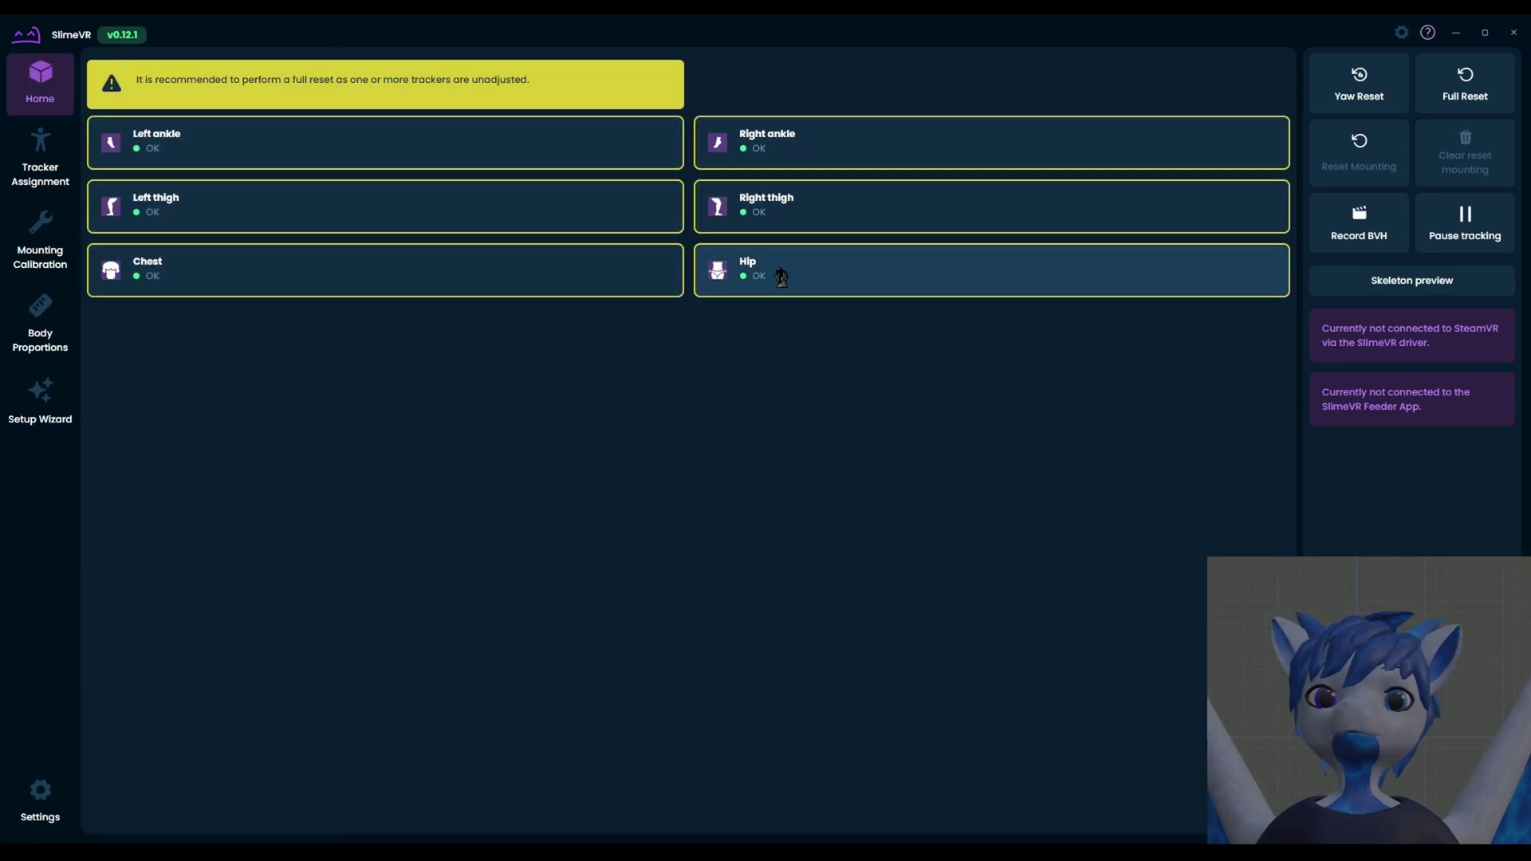
pyautogui.click(781, 275)
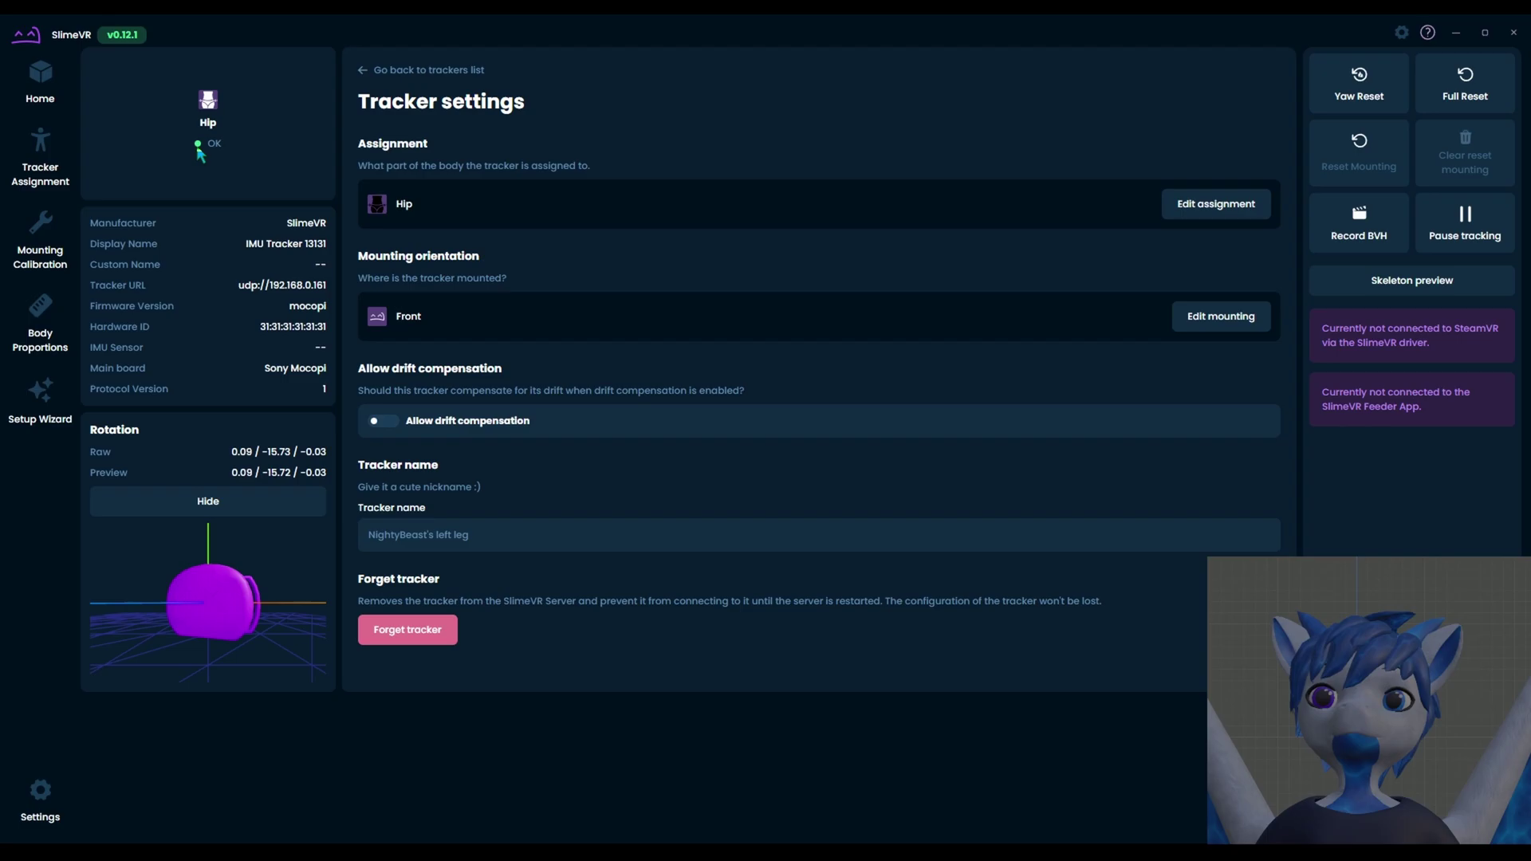
pyautogui.click(33, 76)
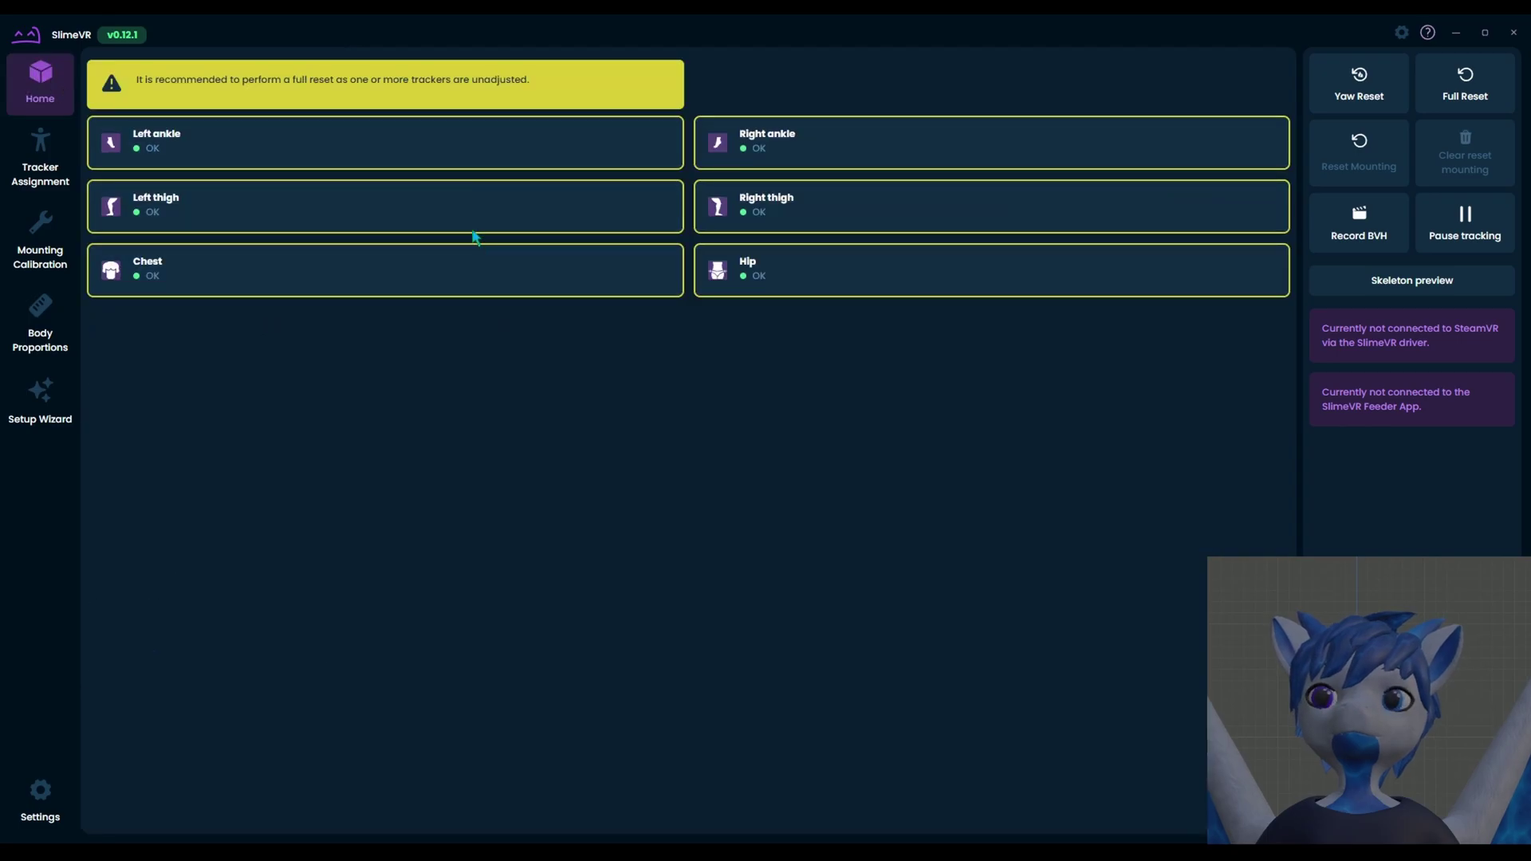
pyautogui.click(445, 148)
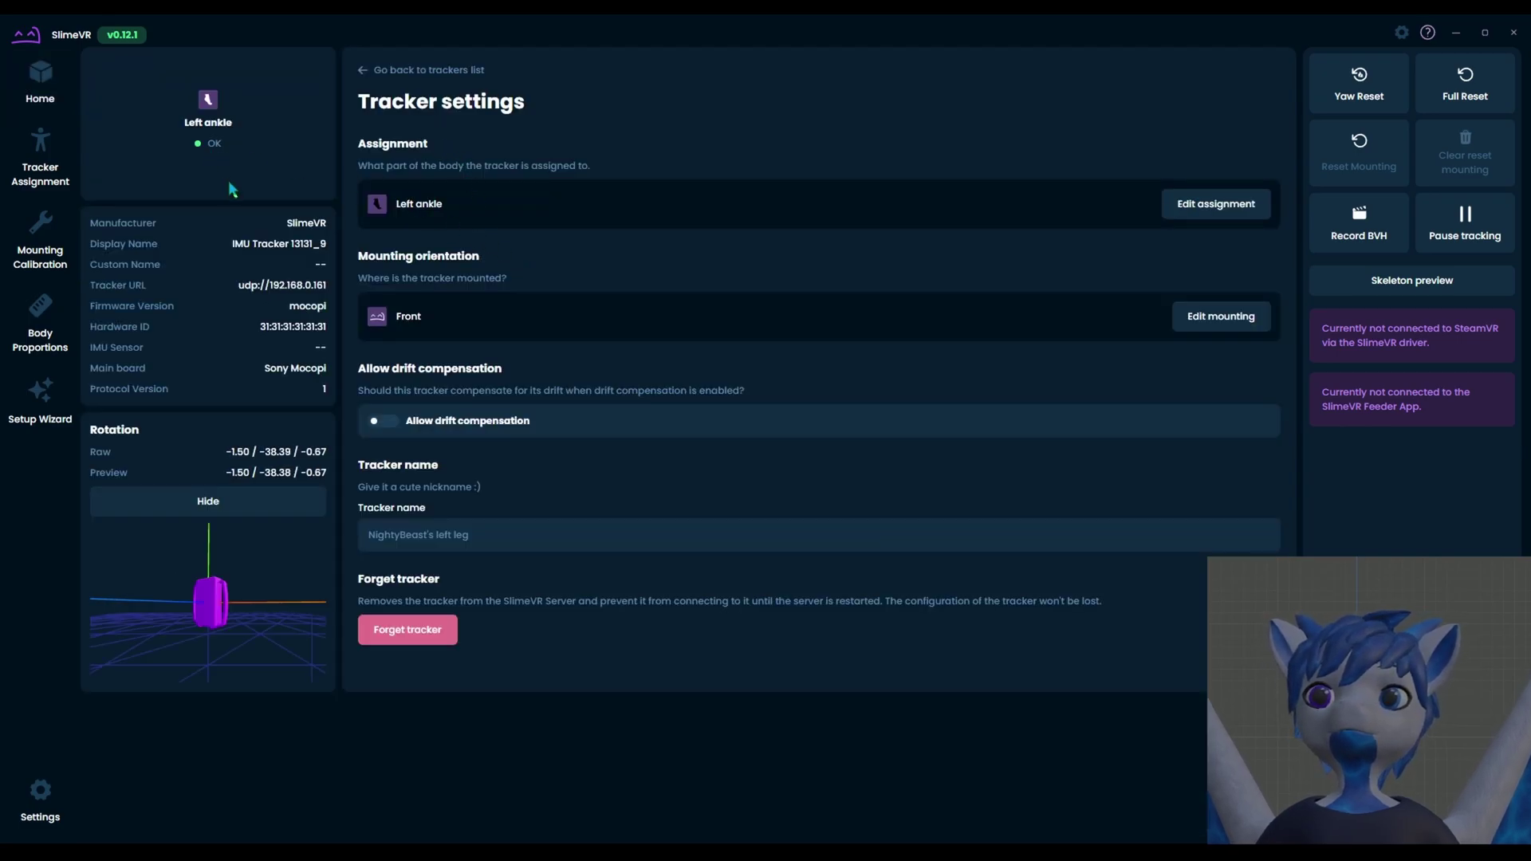
pyautogui.click(40, 79)
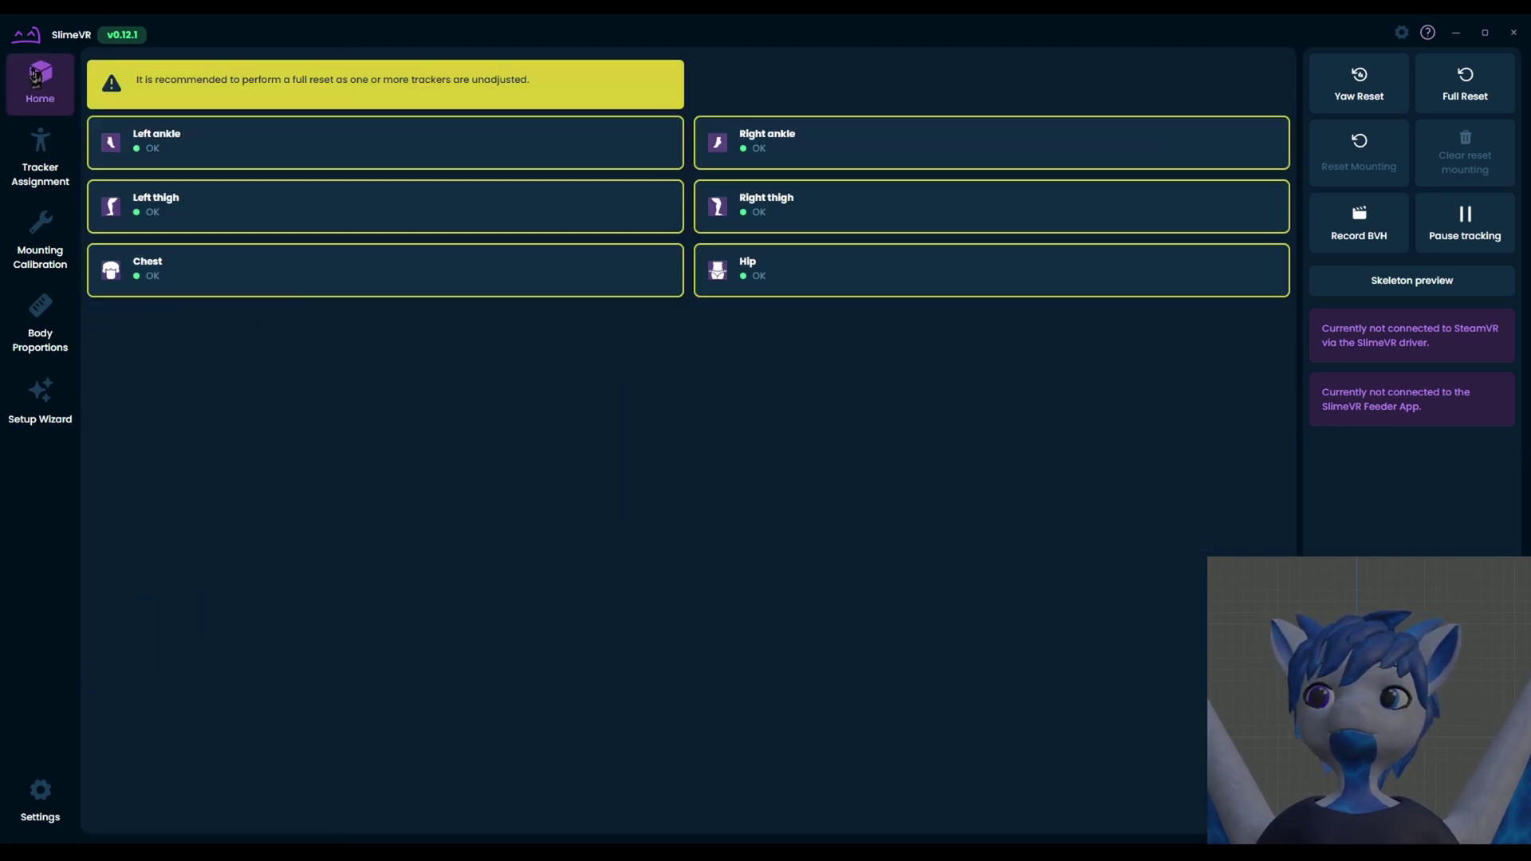
pyautogui.click(269, 285)
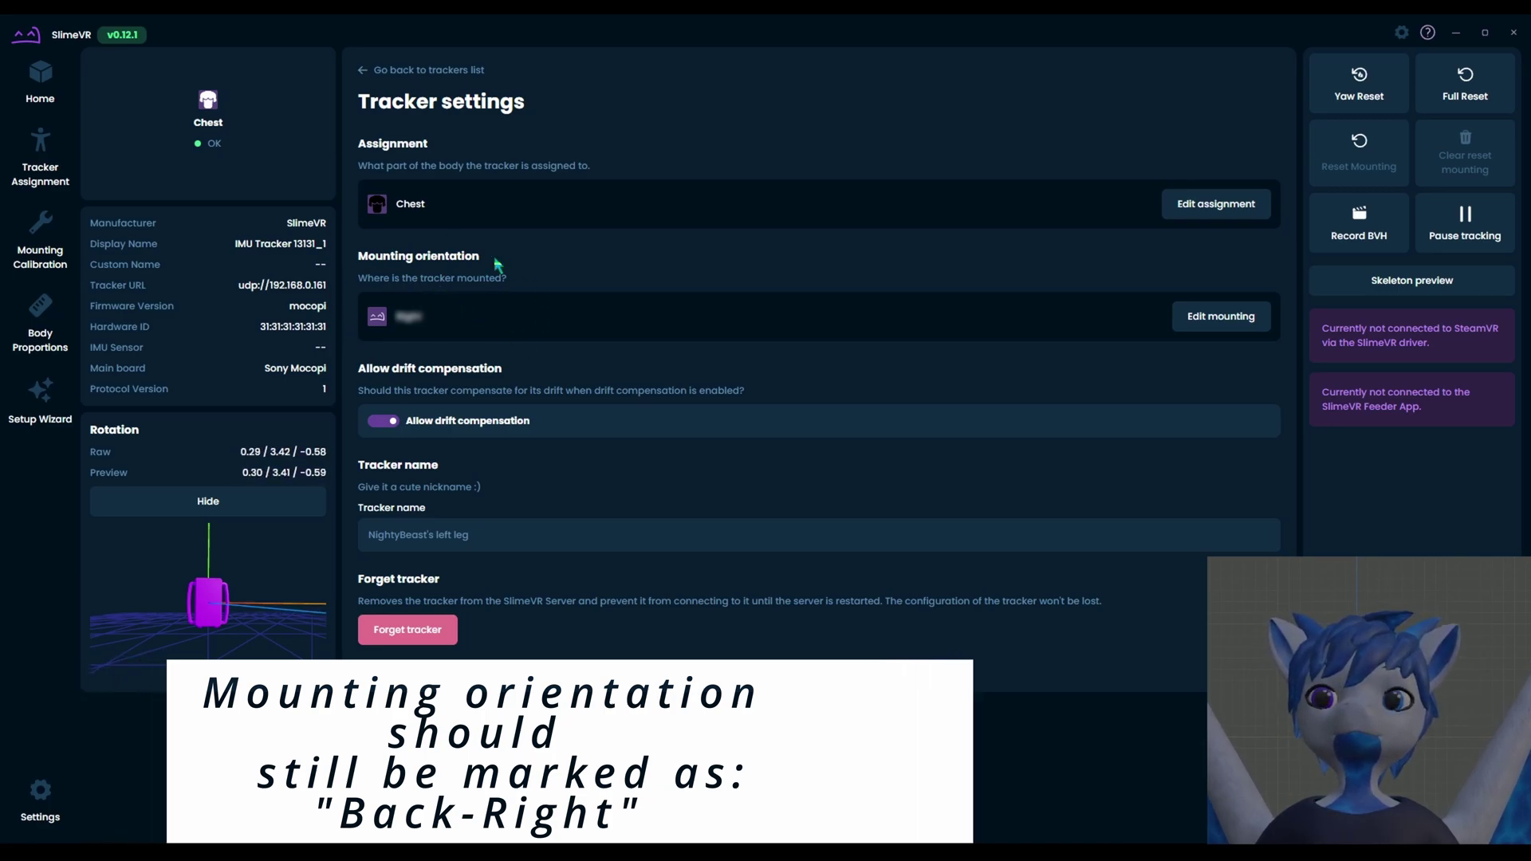
pyautogui.click(39, 80)
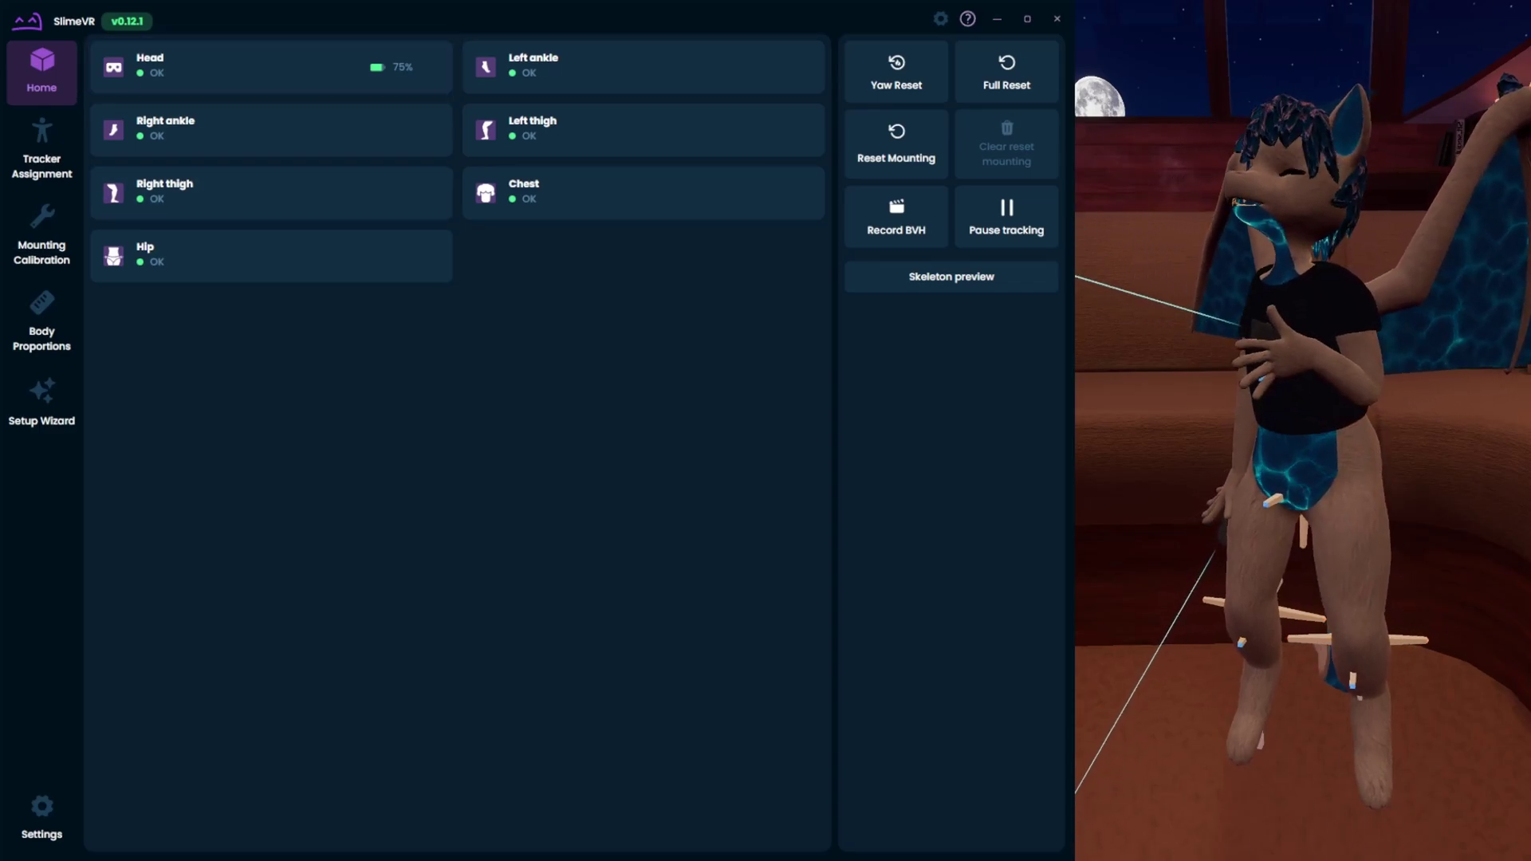
# Check the chest tracker's mounting orientation with the headset connected and perform a full reset of all trackers.
pyautogui.click(574, 203)
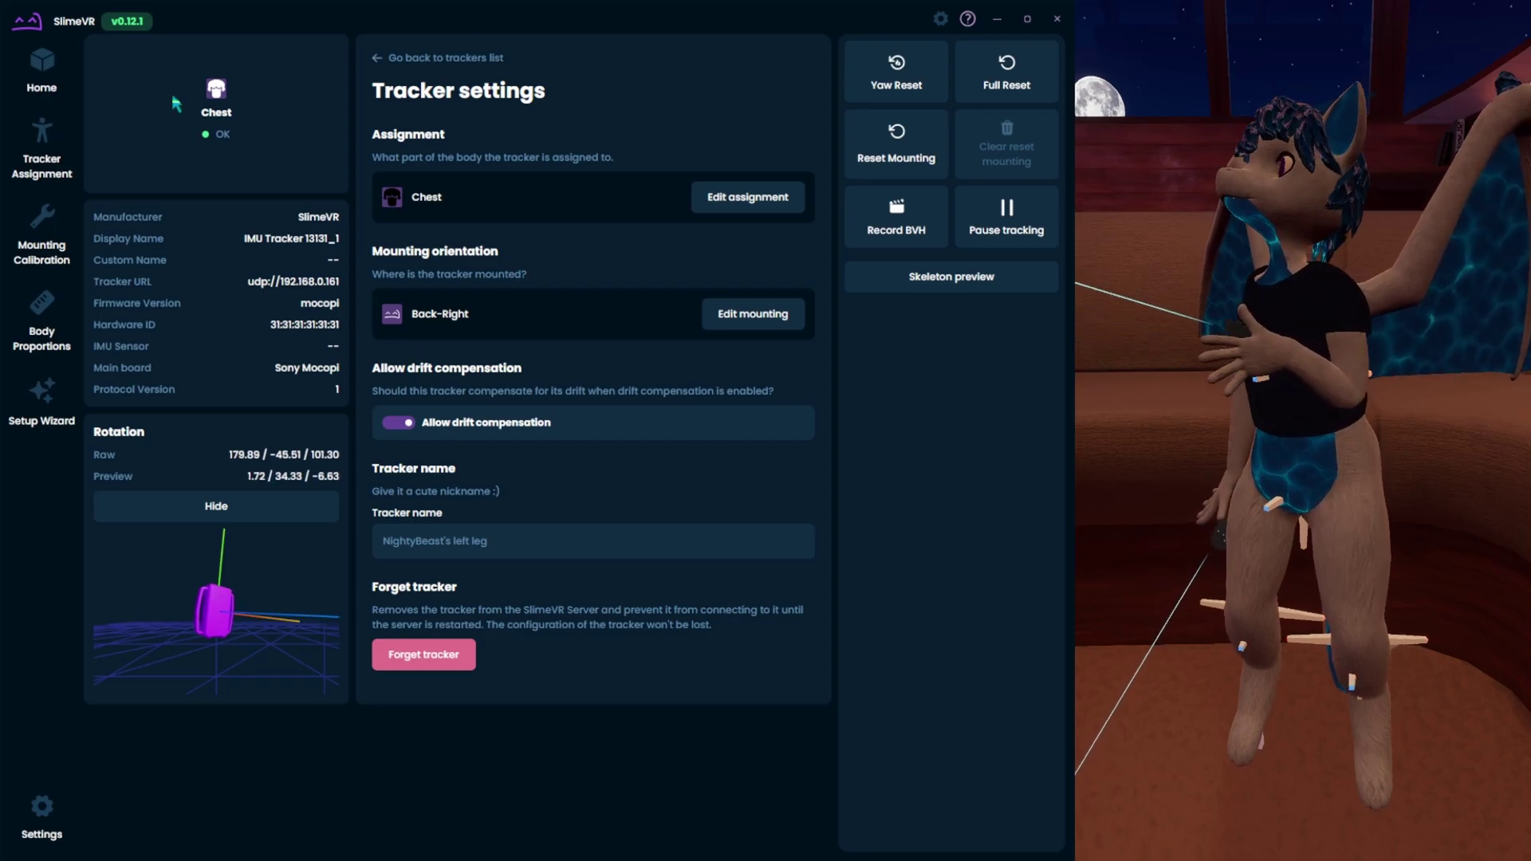
pyautogui.click(56, 73)
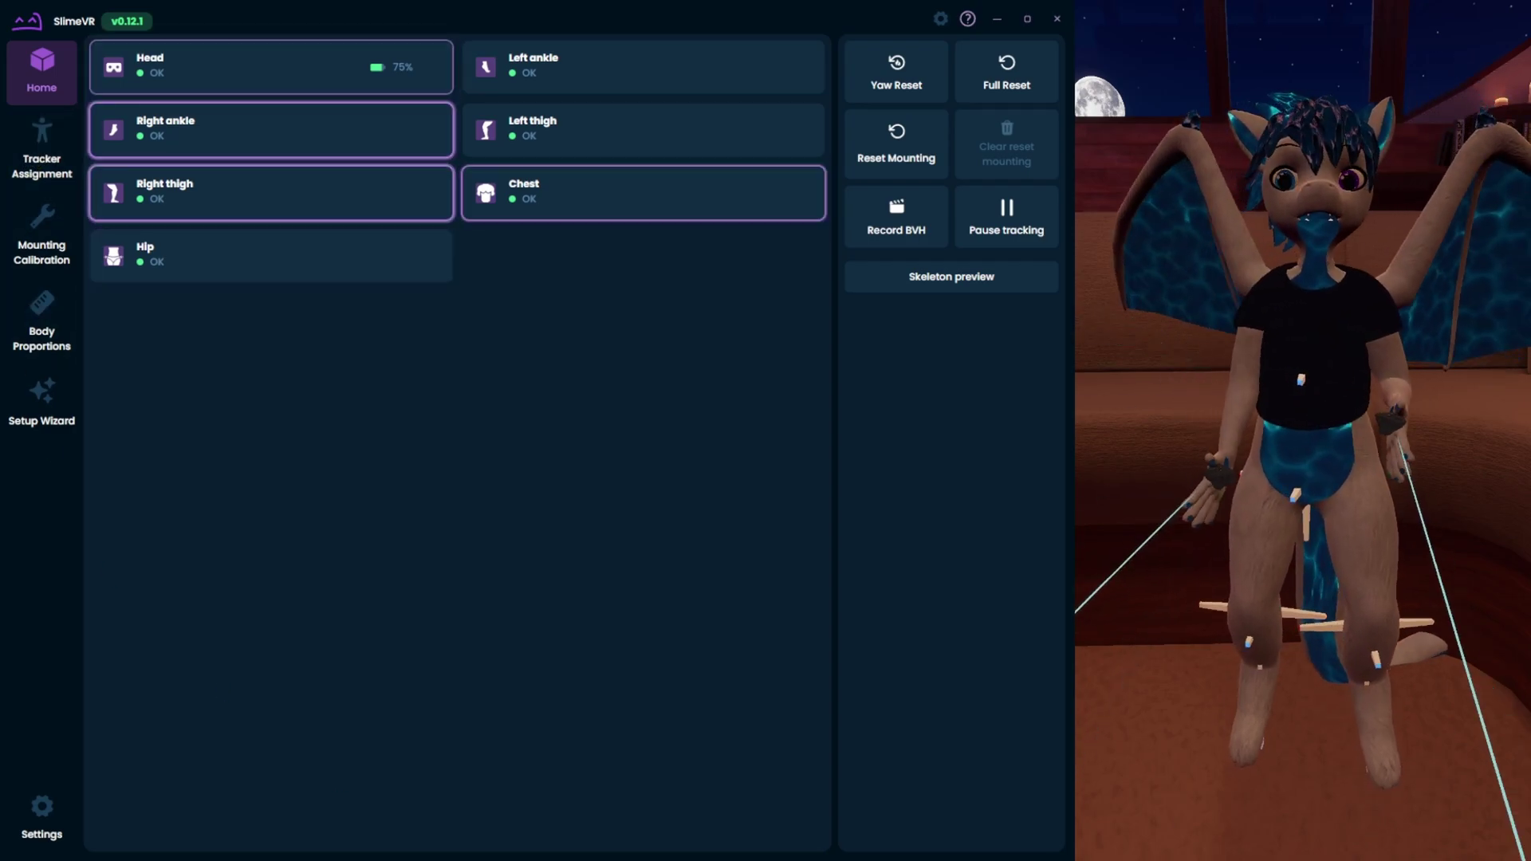
pyautogui.click(1004, 75)
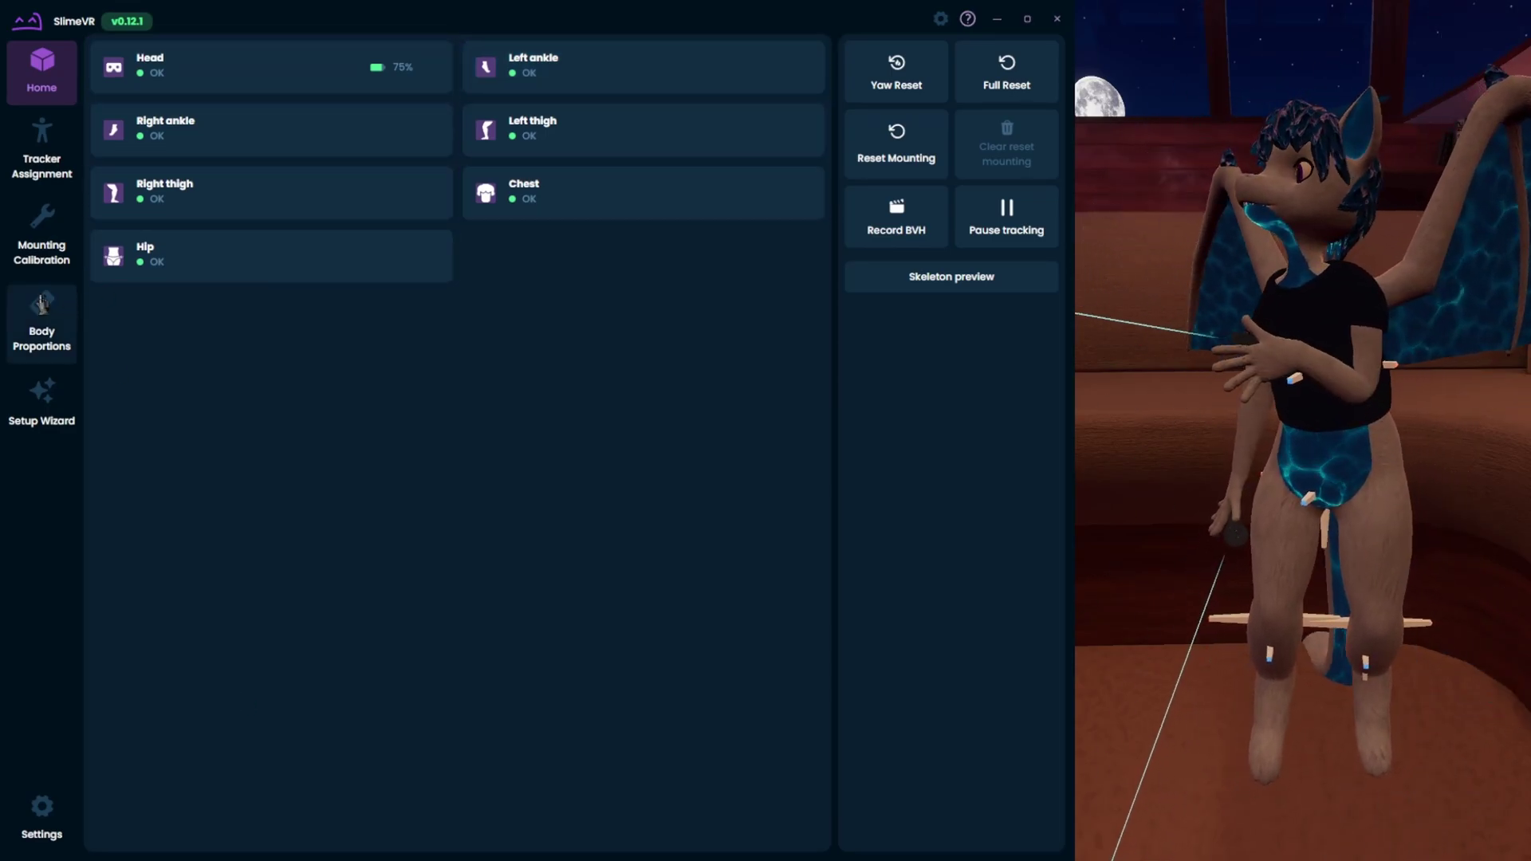
# Start the automatic body proportions calibration, confirm that all trackers are on, and perform its full reset.
pyautogui.click(40, 327)
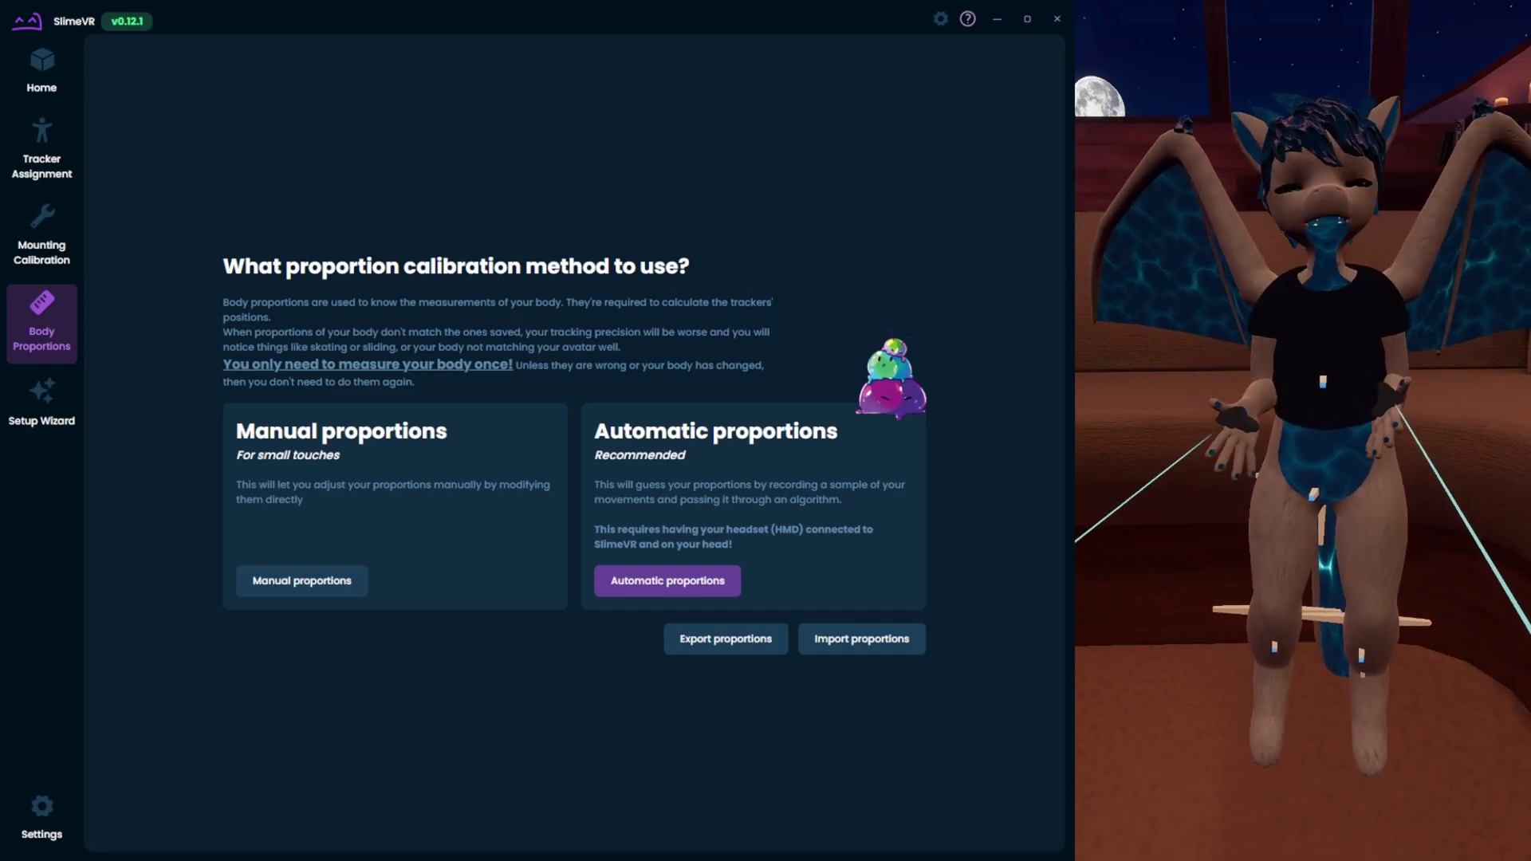
pyautogui.click(11, 77)
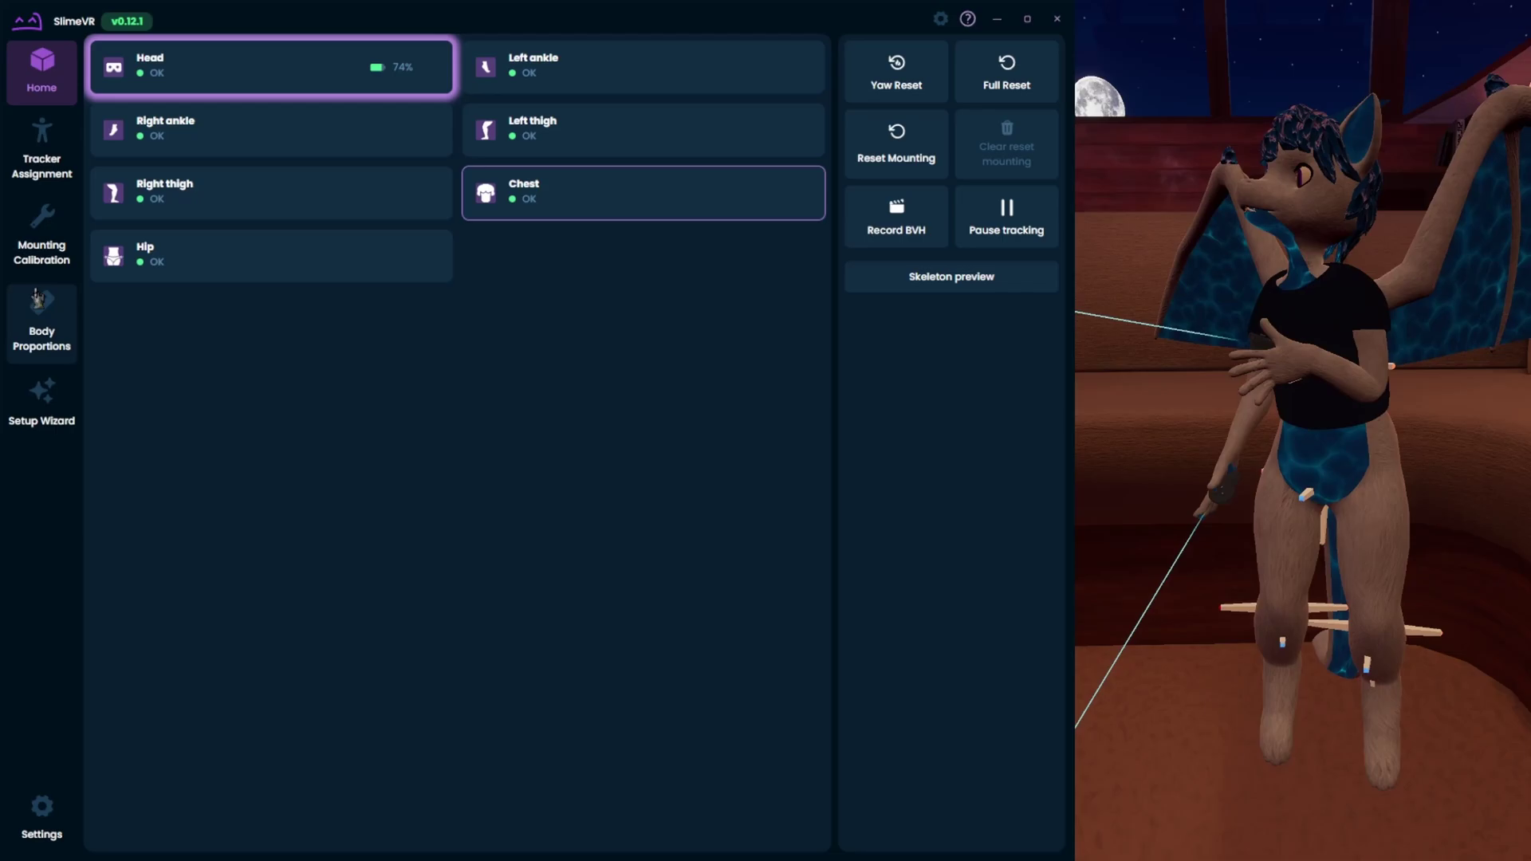
pyautogui.click(44, 339)
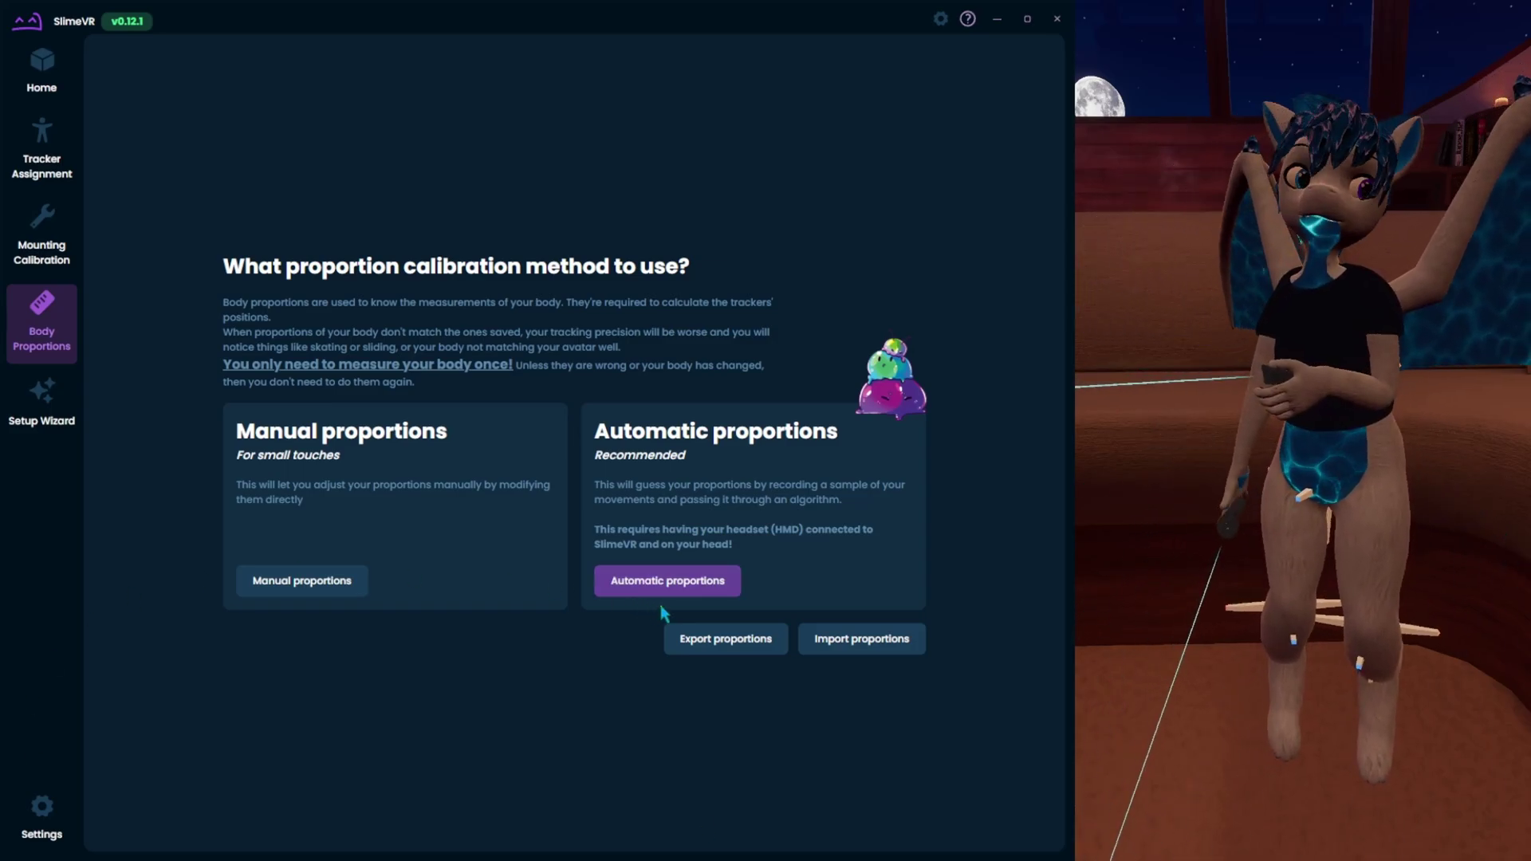
pyautogui.click(704, 587)
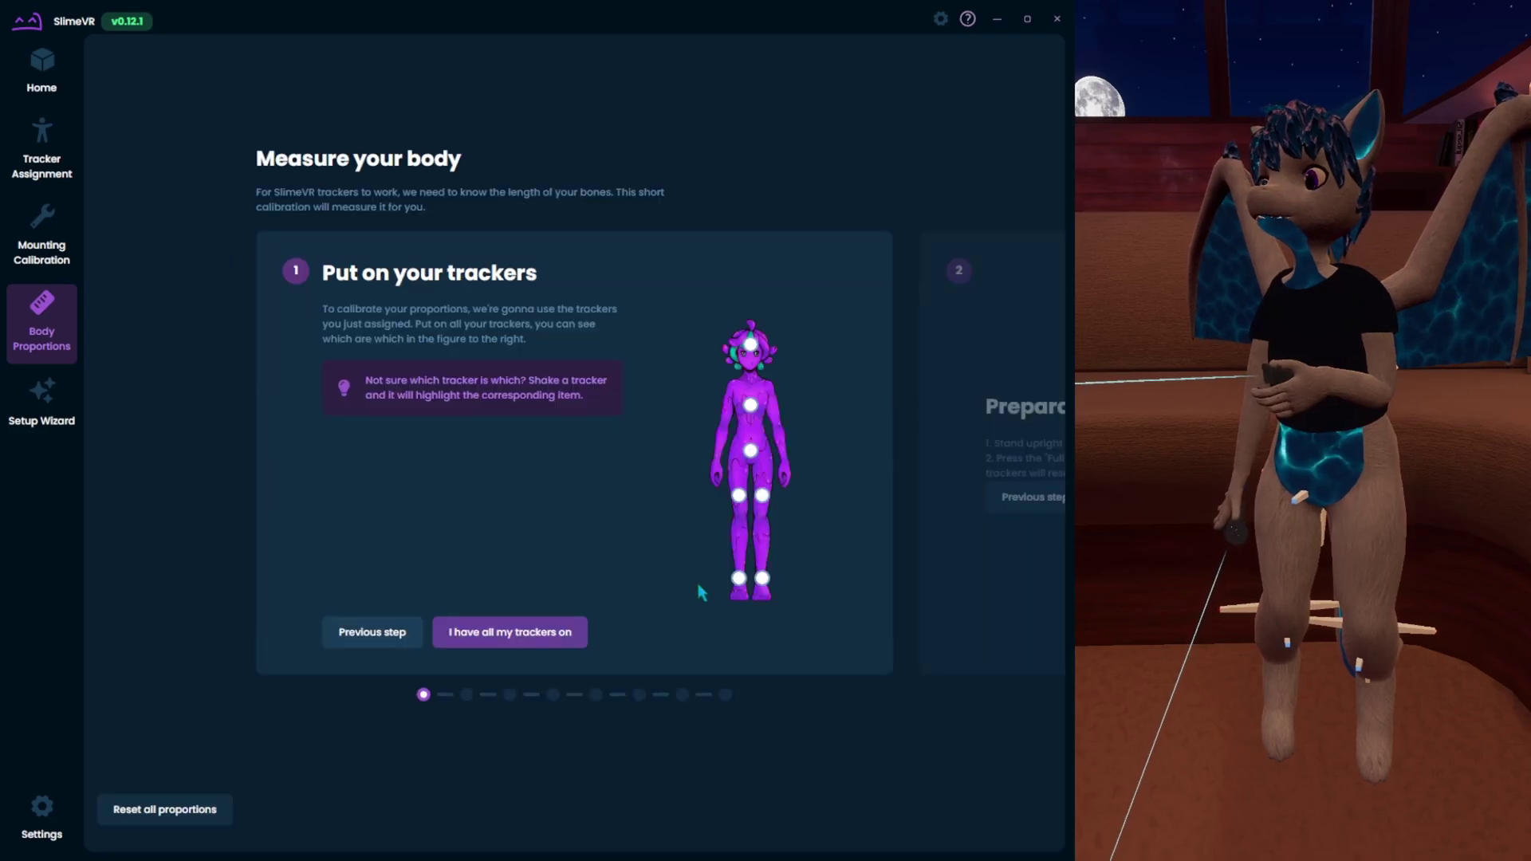
pyautogui.click(557, 635)
pyautogui.click(499, 499)
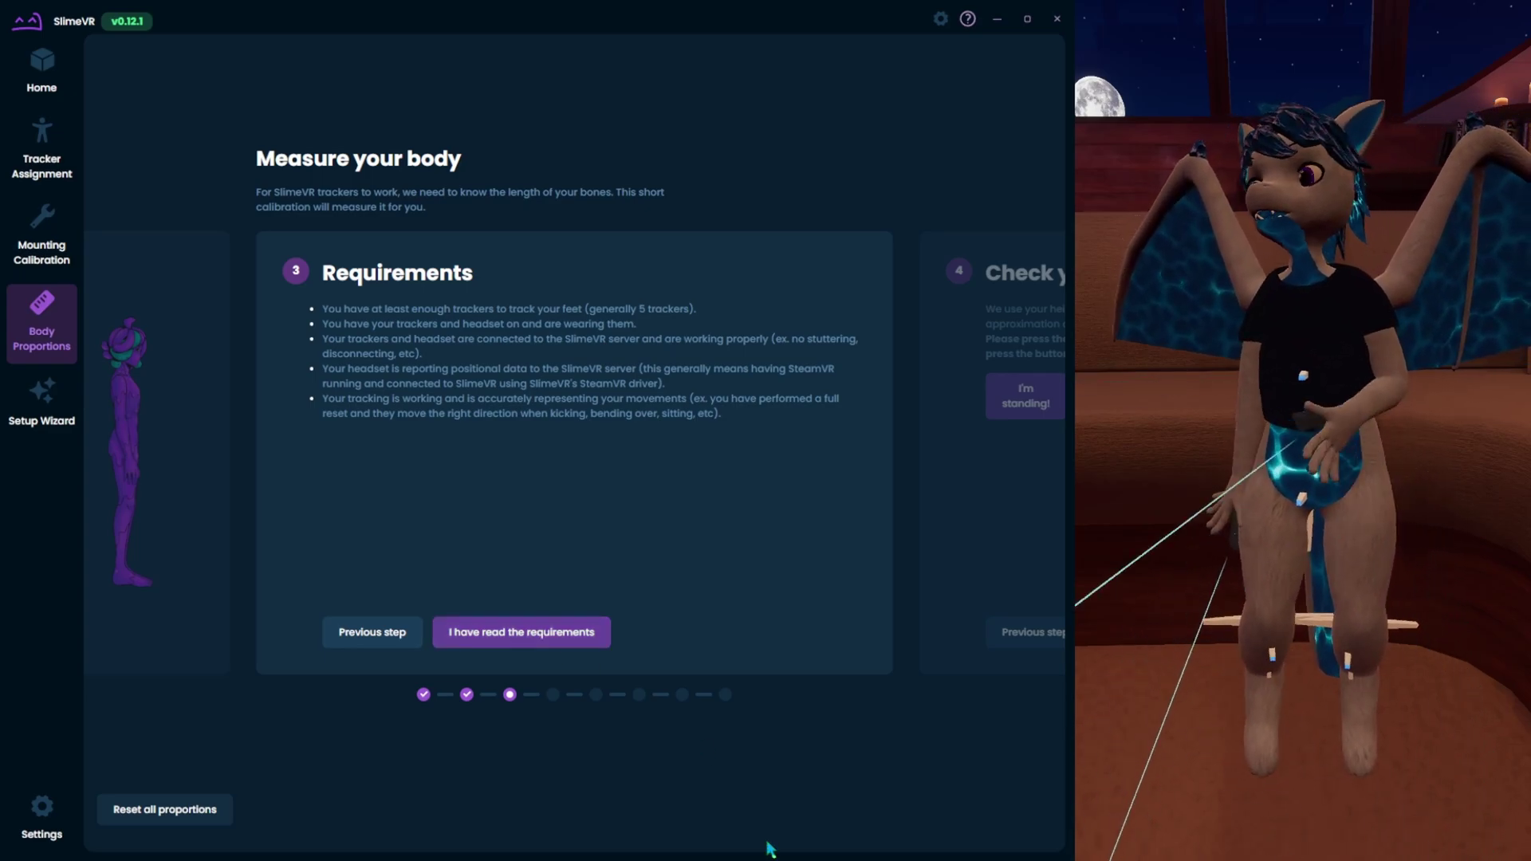
# Calculate the standing height, accept an actual height of 1.74 m, preview the calibration movements, and leave before recording.
pyautogui.click(552, 638)
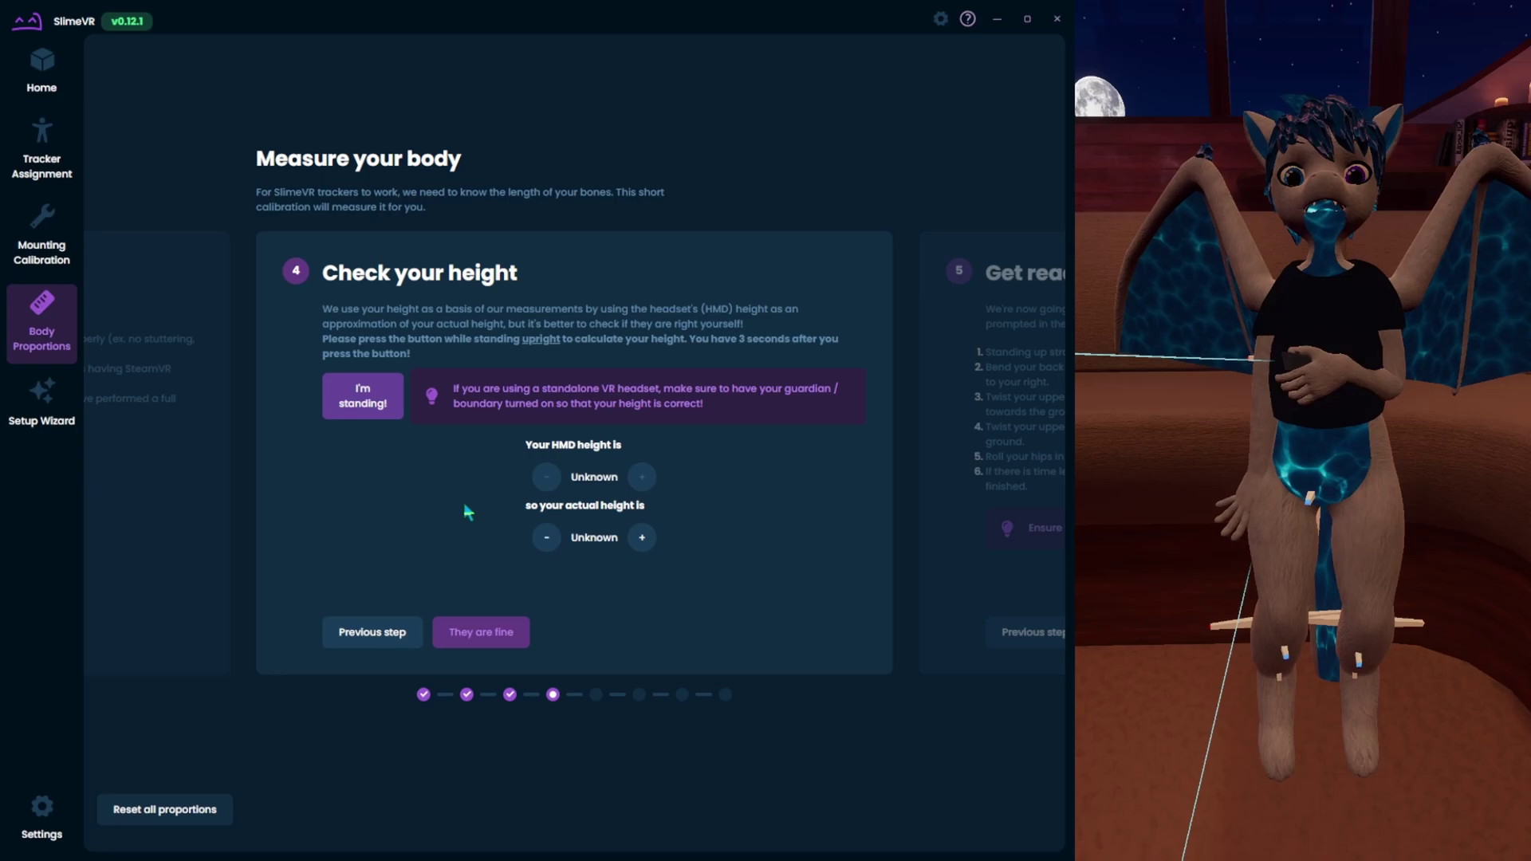
pyautogui.click(371, 399)
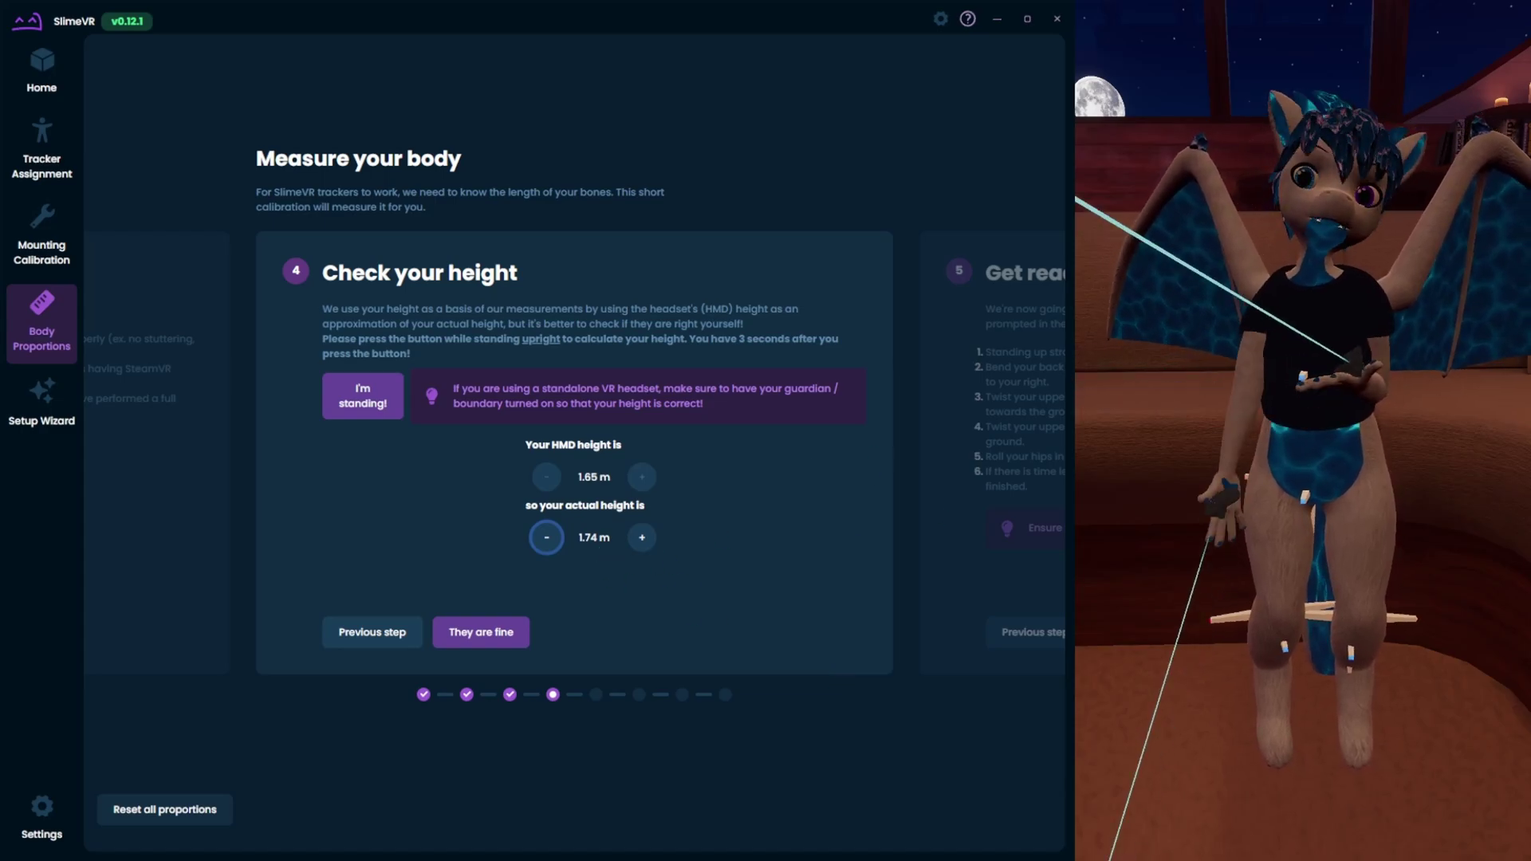
pyautogui.click(498, 635)
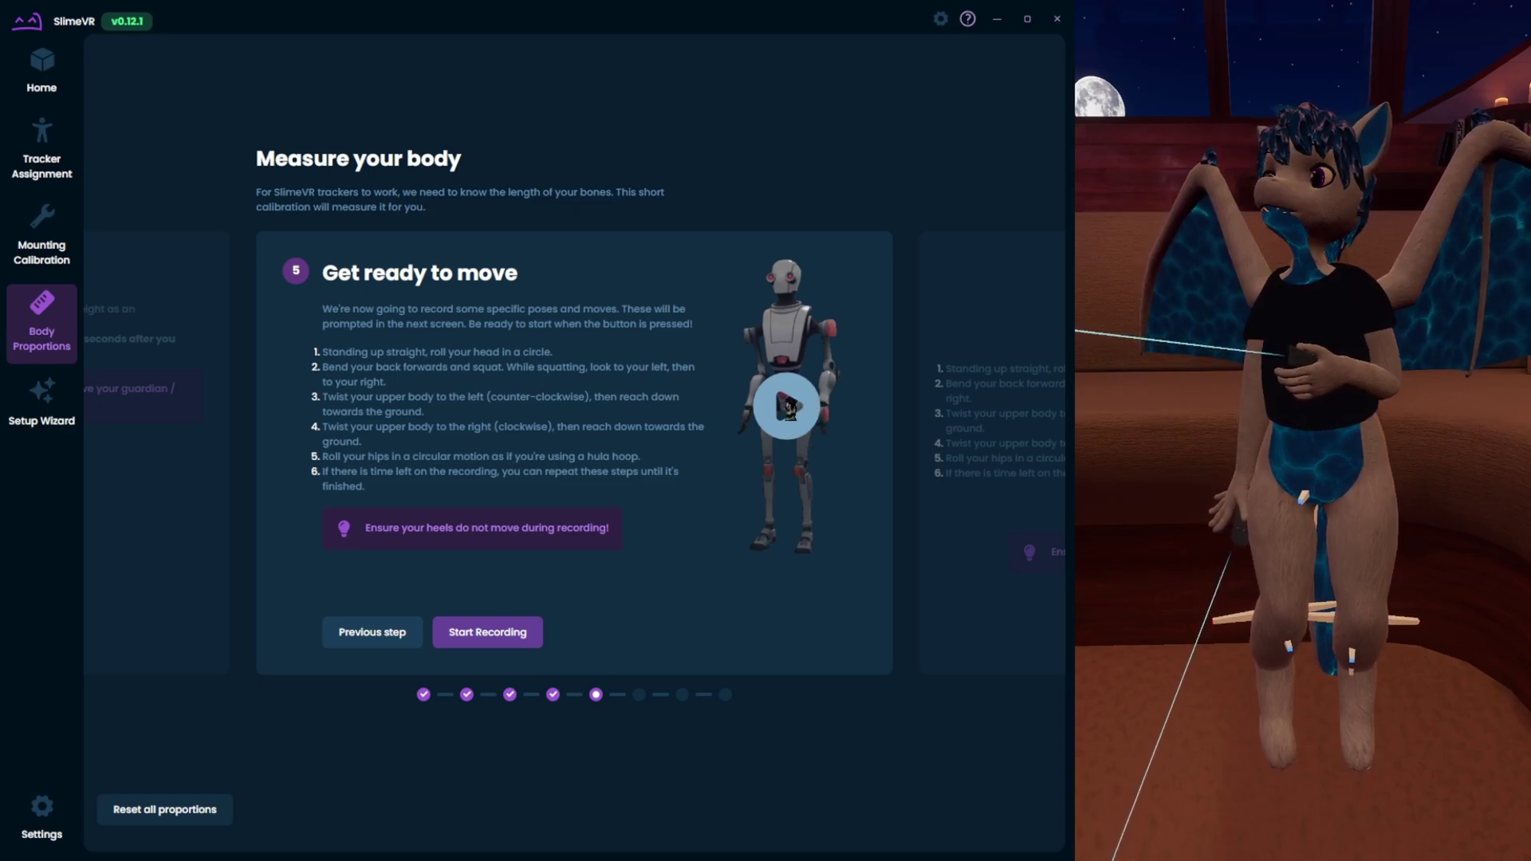
pyautogui.click(787, 408)
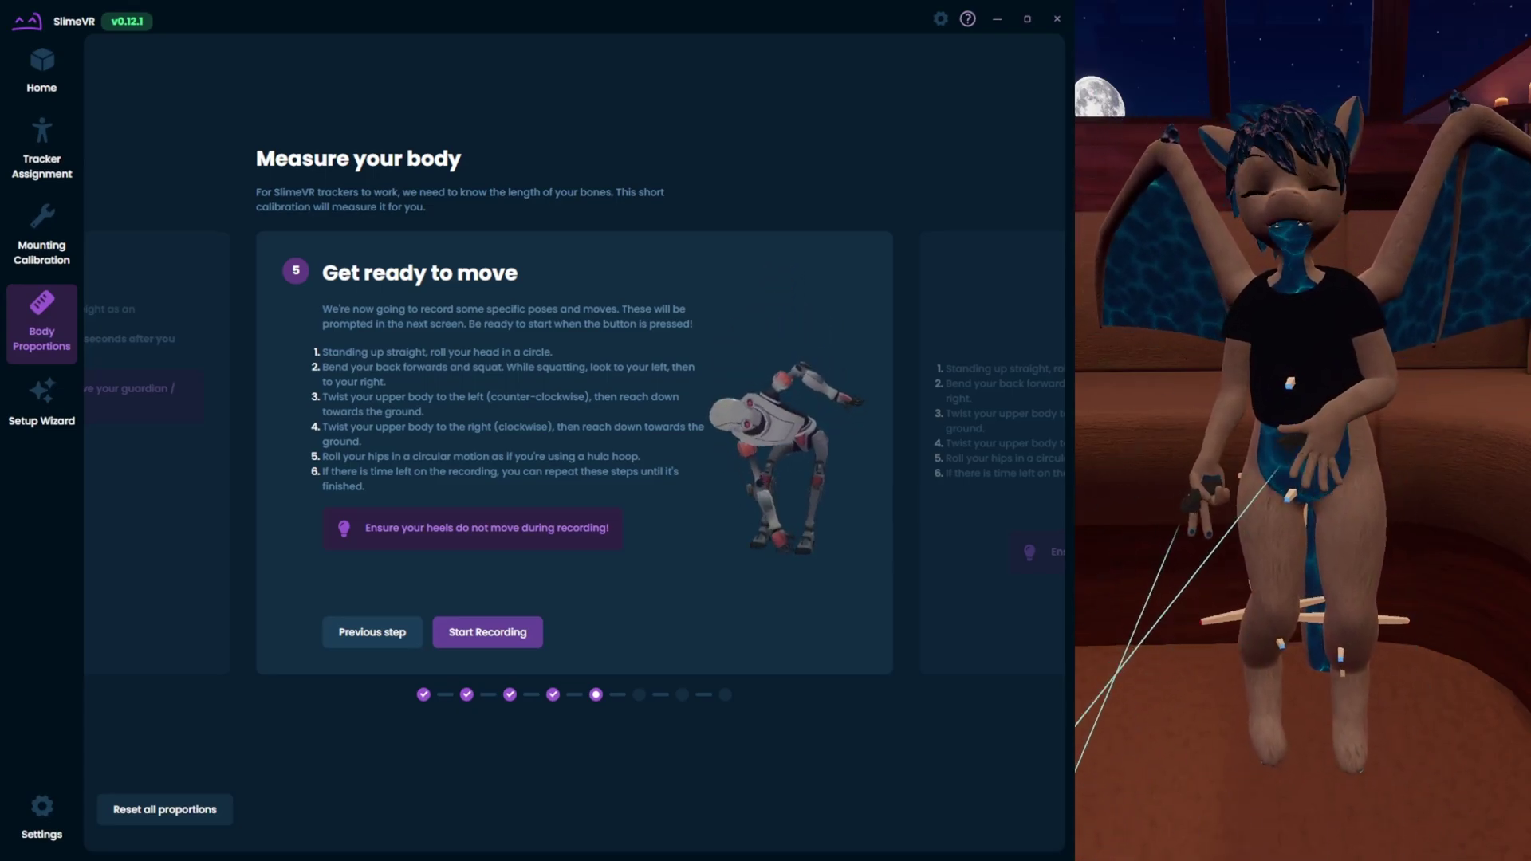
pyautogui.click(48, 345)
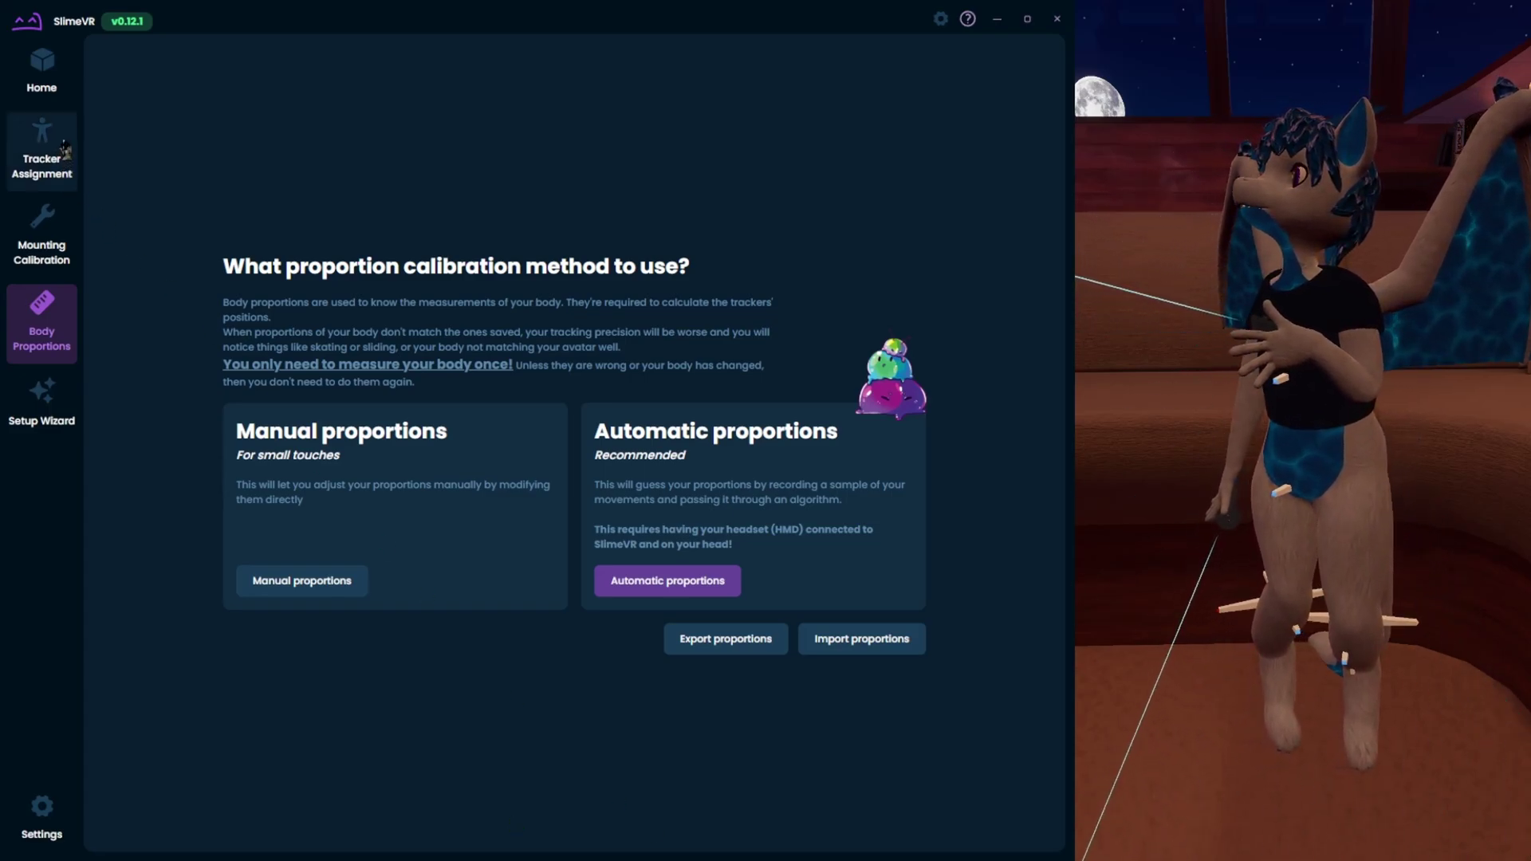
pyautogui.click(42, 89)
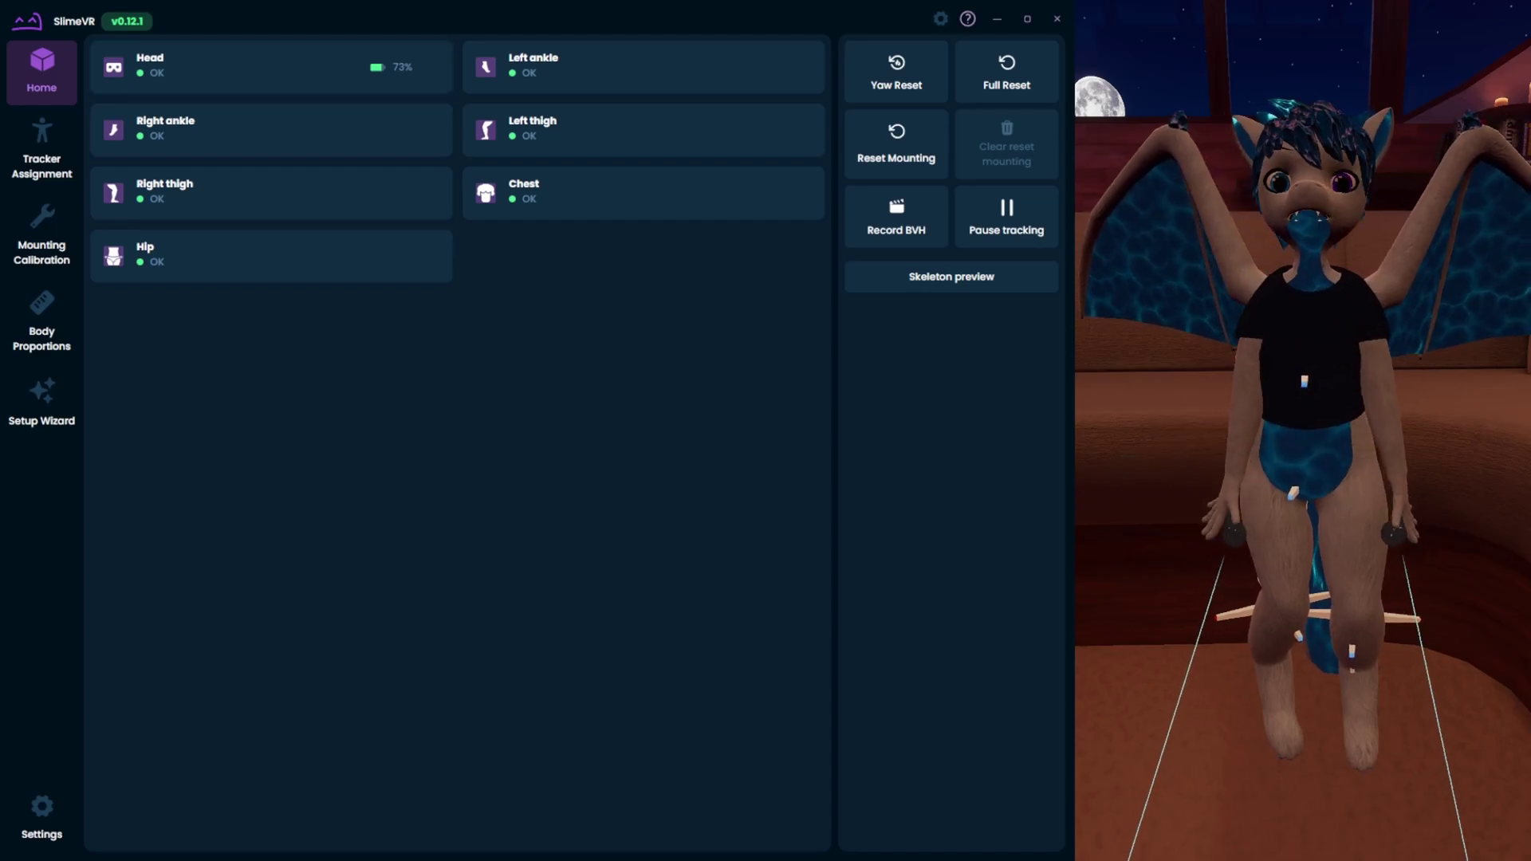
# Review the tracker mechanics, tracking and gesture control settings, and enable Floor clip for leg tracking.
pyautogui.click(56, 802)
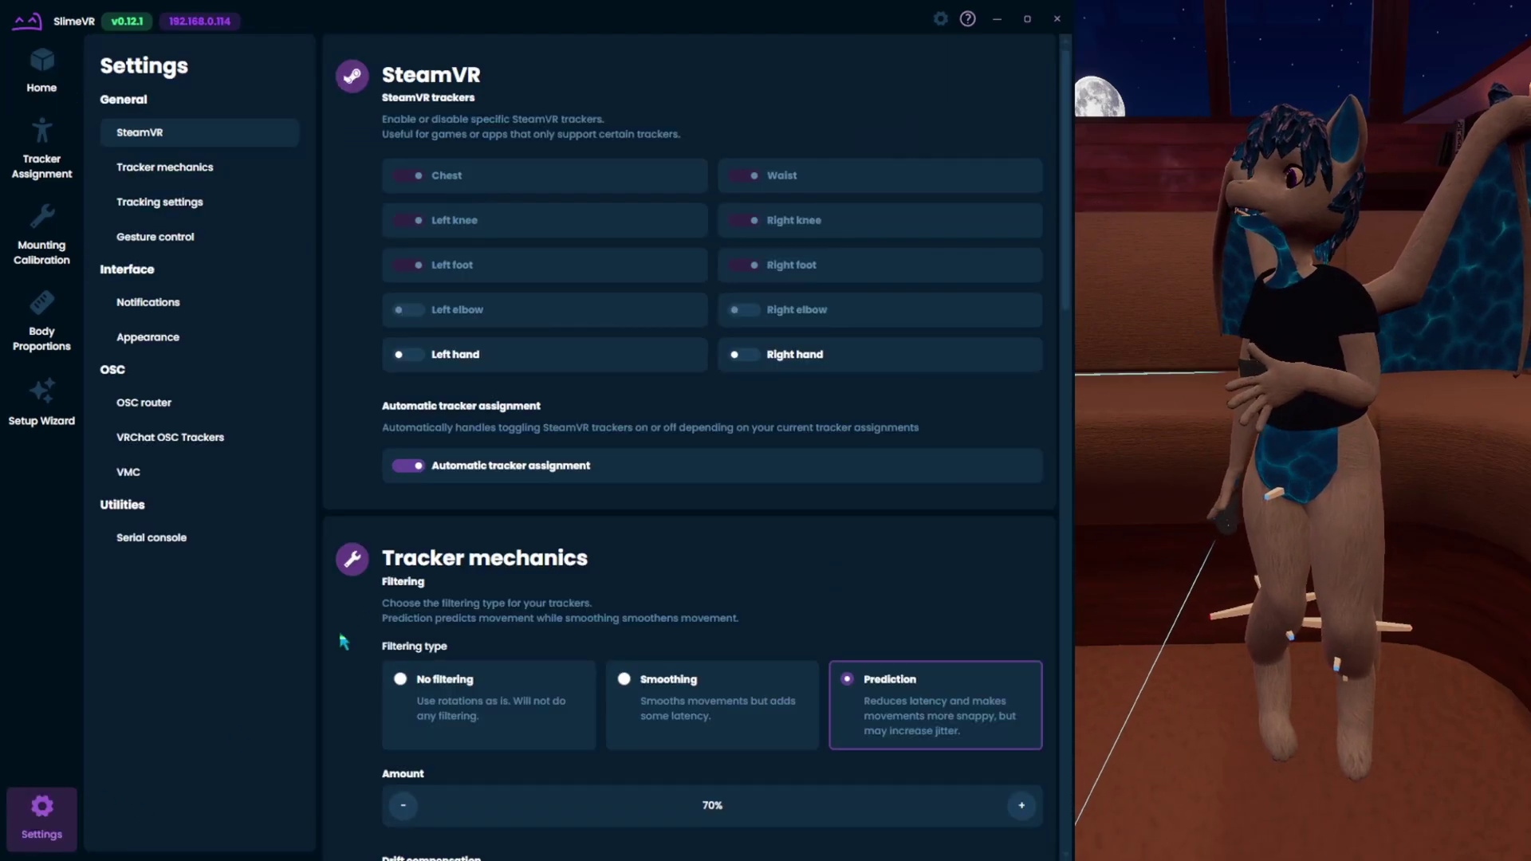
pyautogui.scroll(-6, 518, 464)
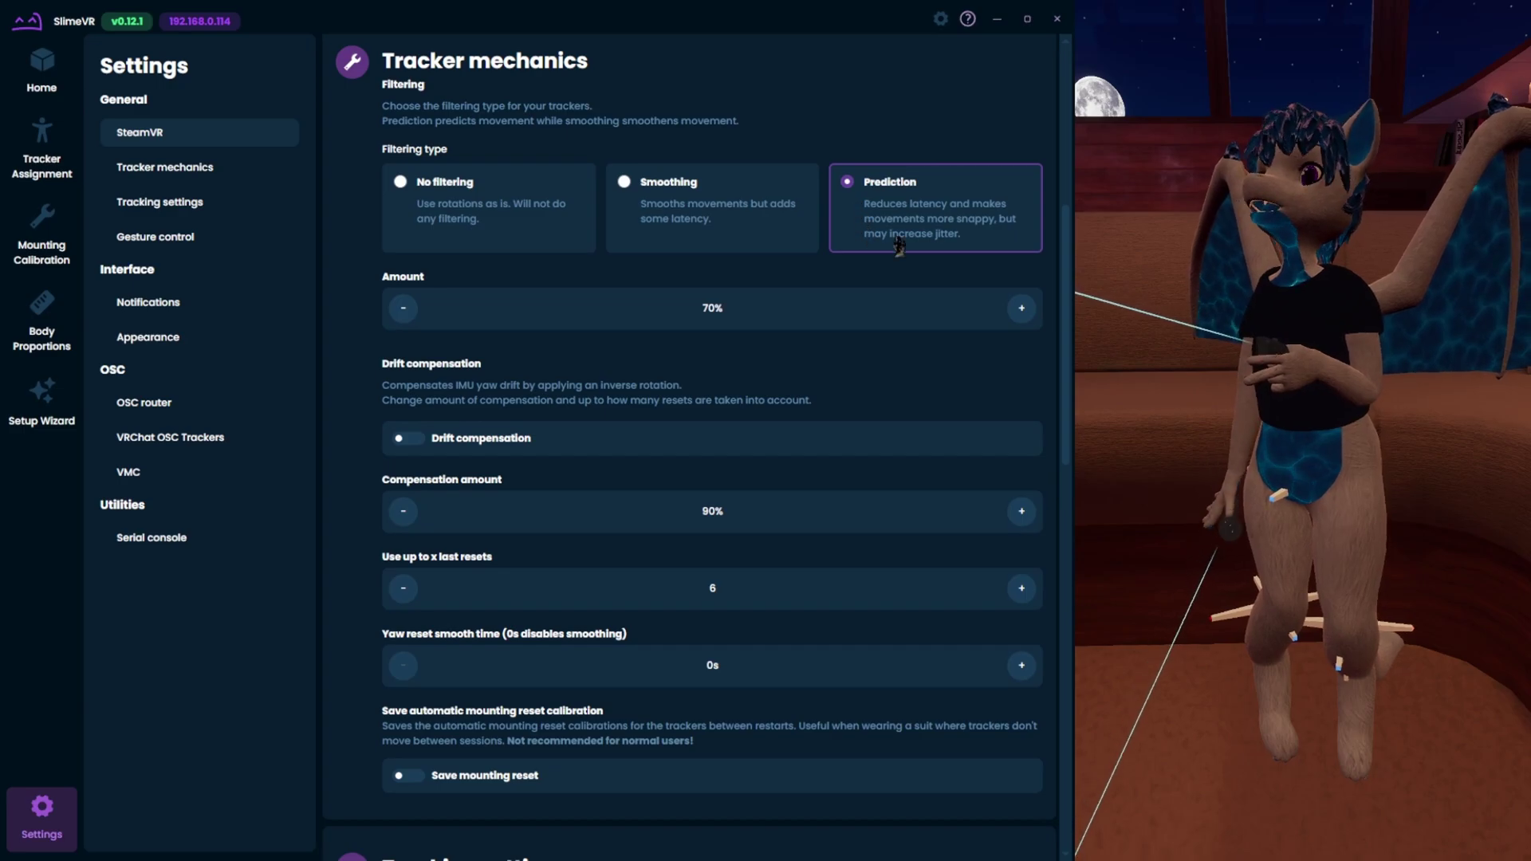
pyautogui.scroll(-3, 709, 355)
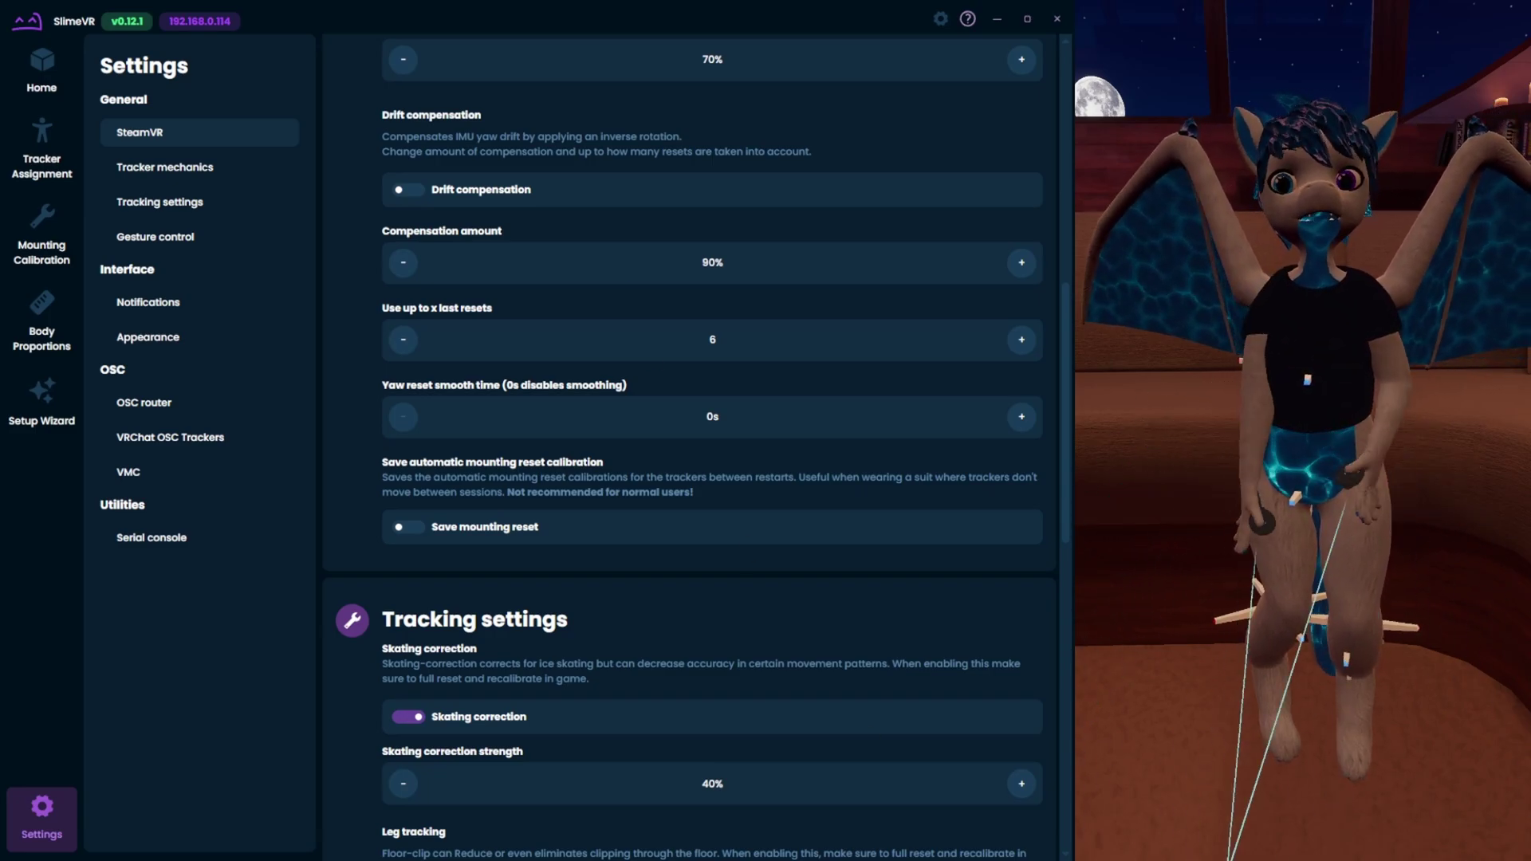
pyautogui.scroll(-3, 670, 590)
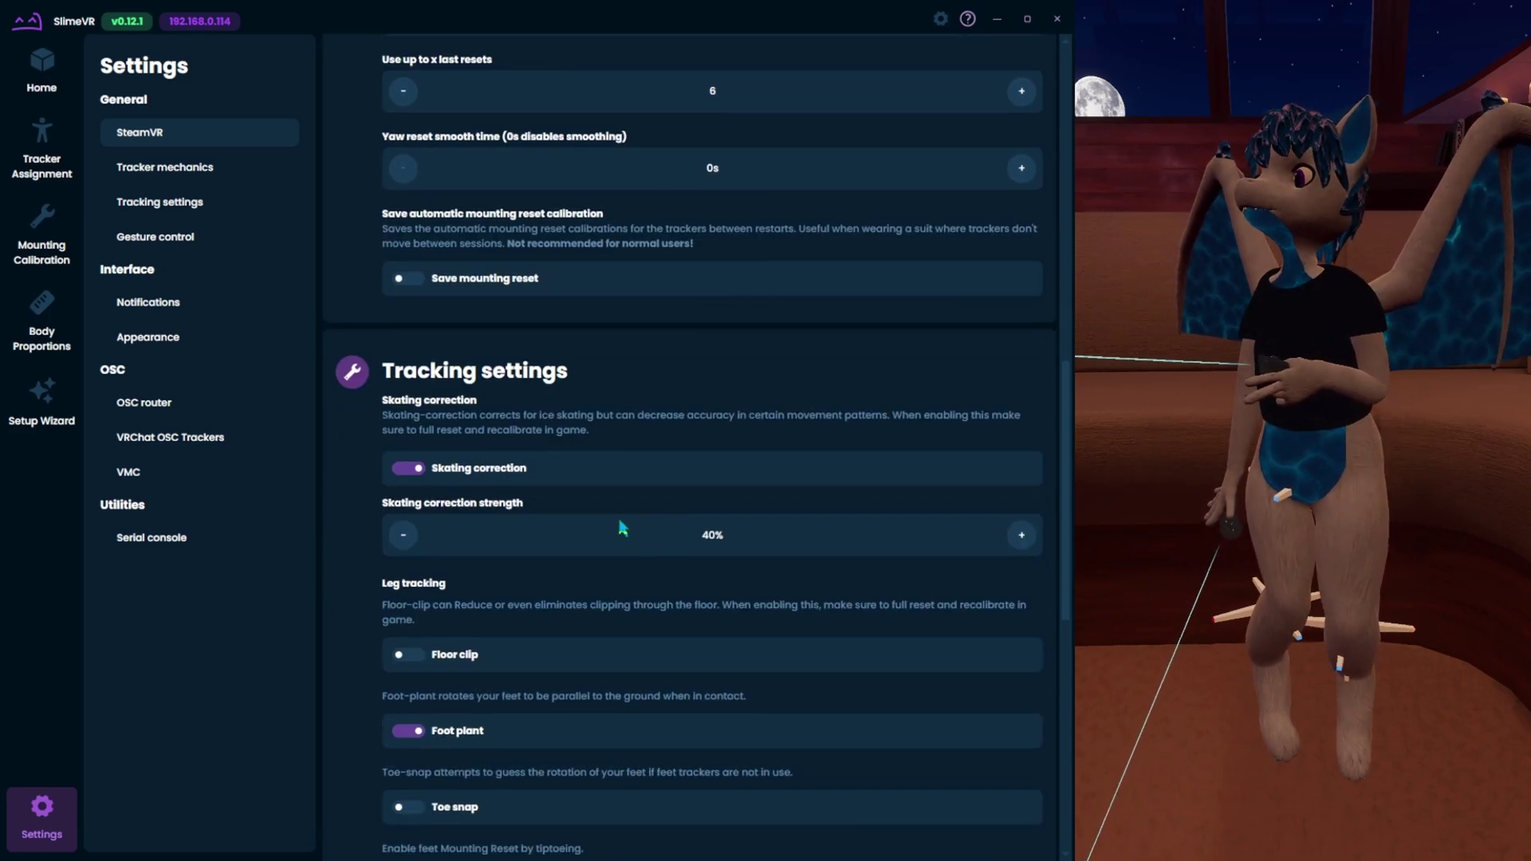
pyautogui.scroll(-2, 511, 515)
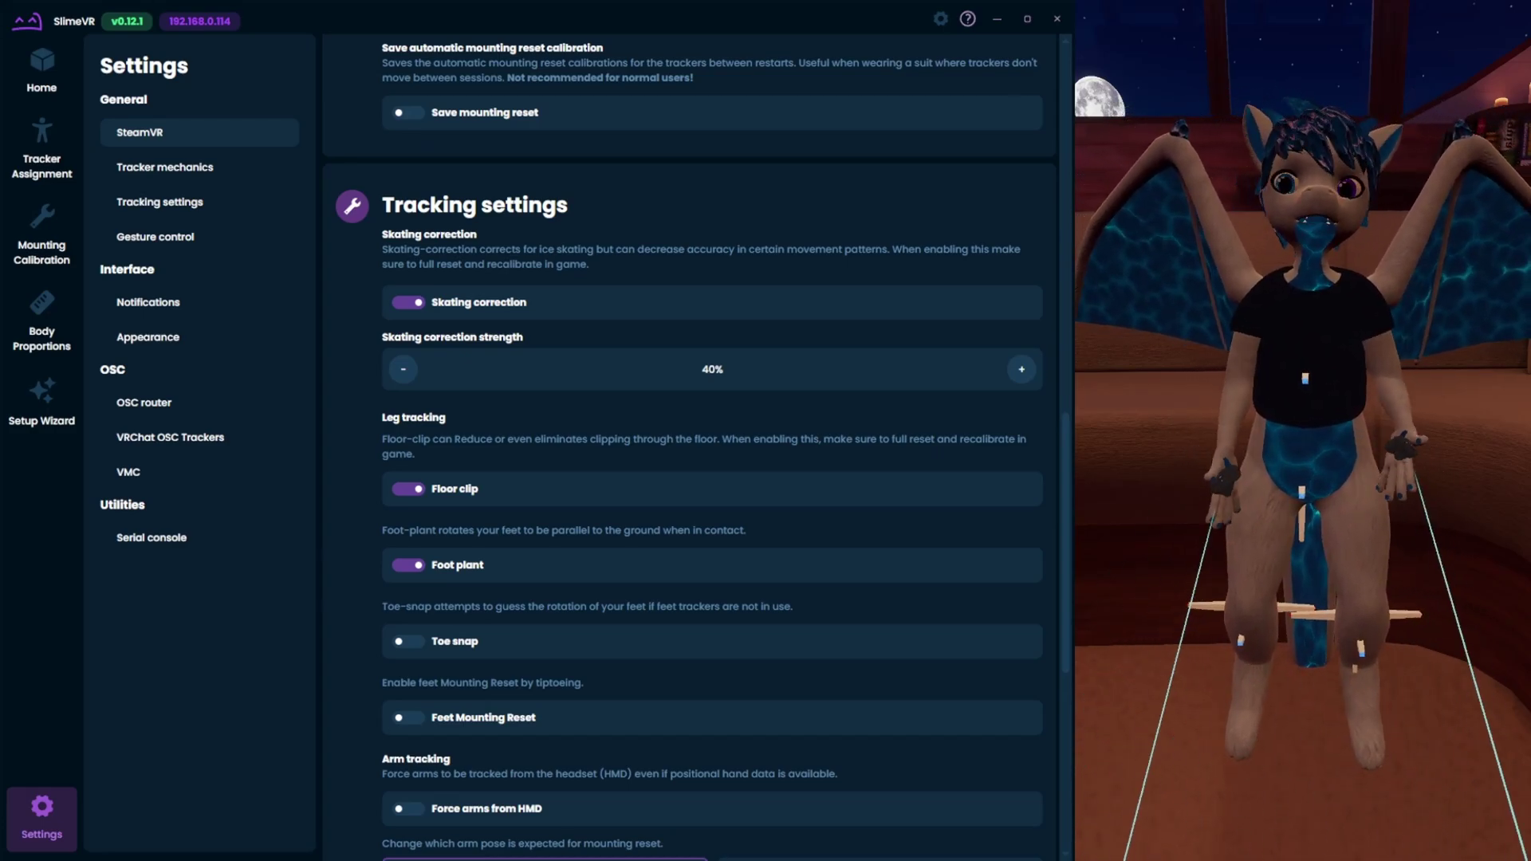
pyautogui.scroll(-3, 550, 625)
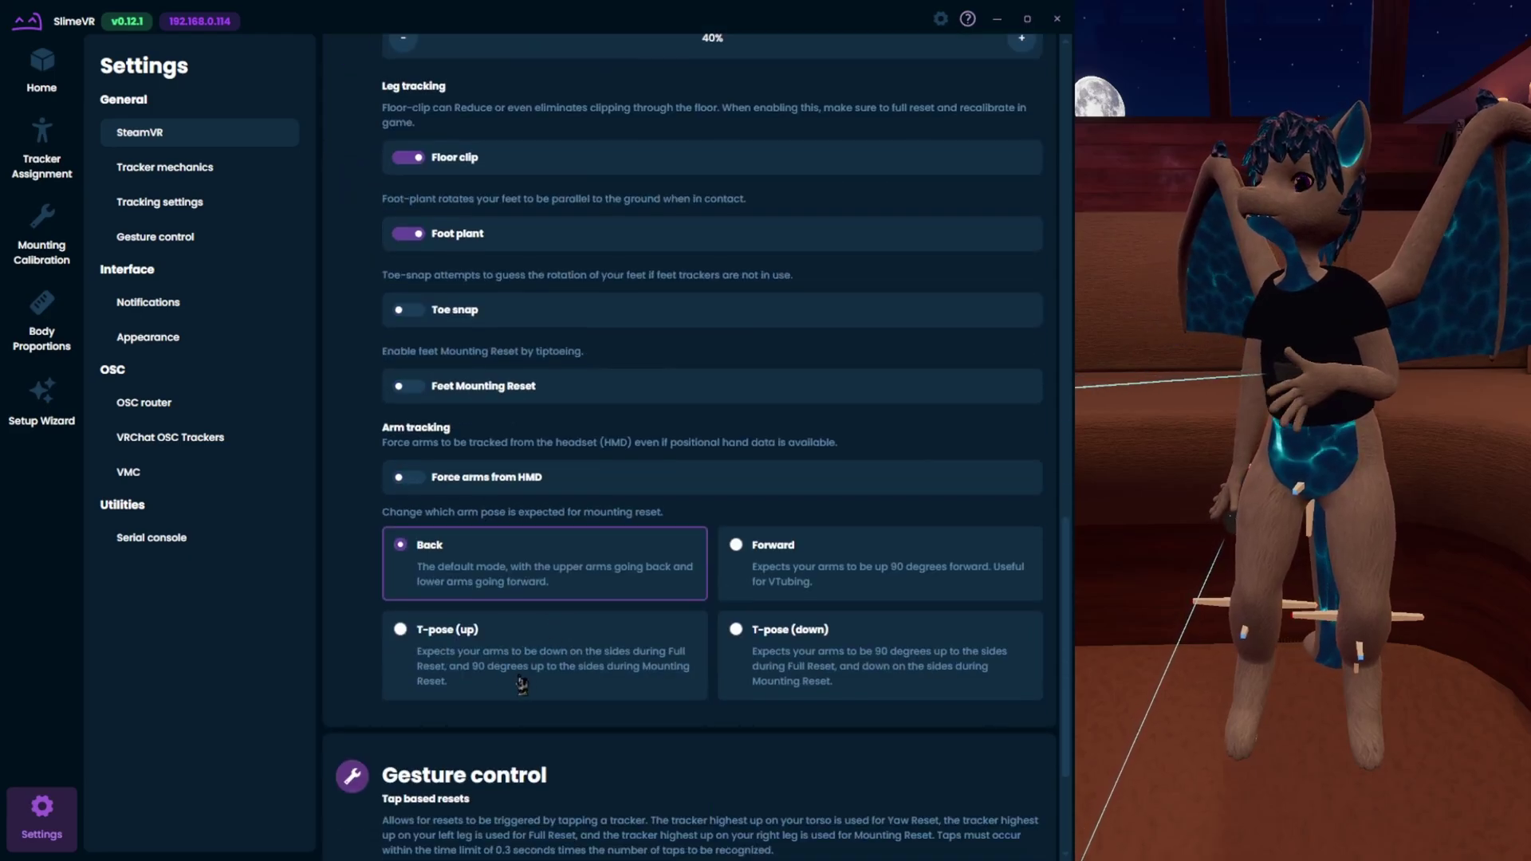
pyautogui.scroll(-2, 590, 680)
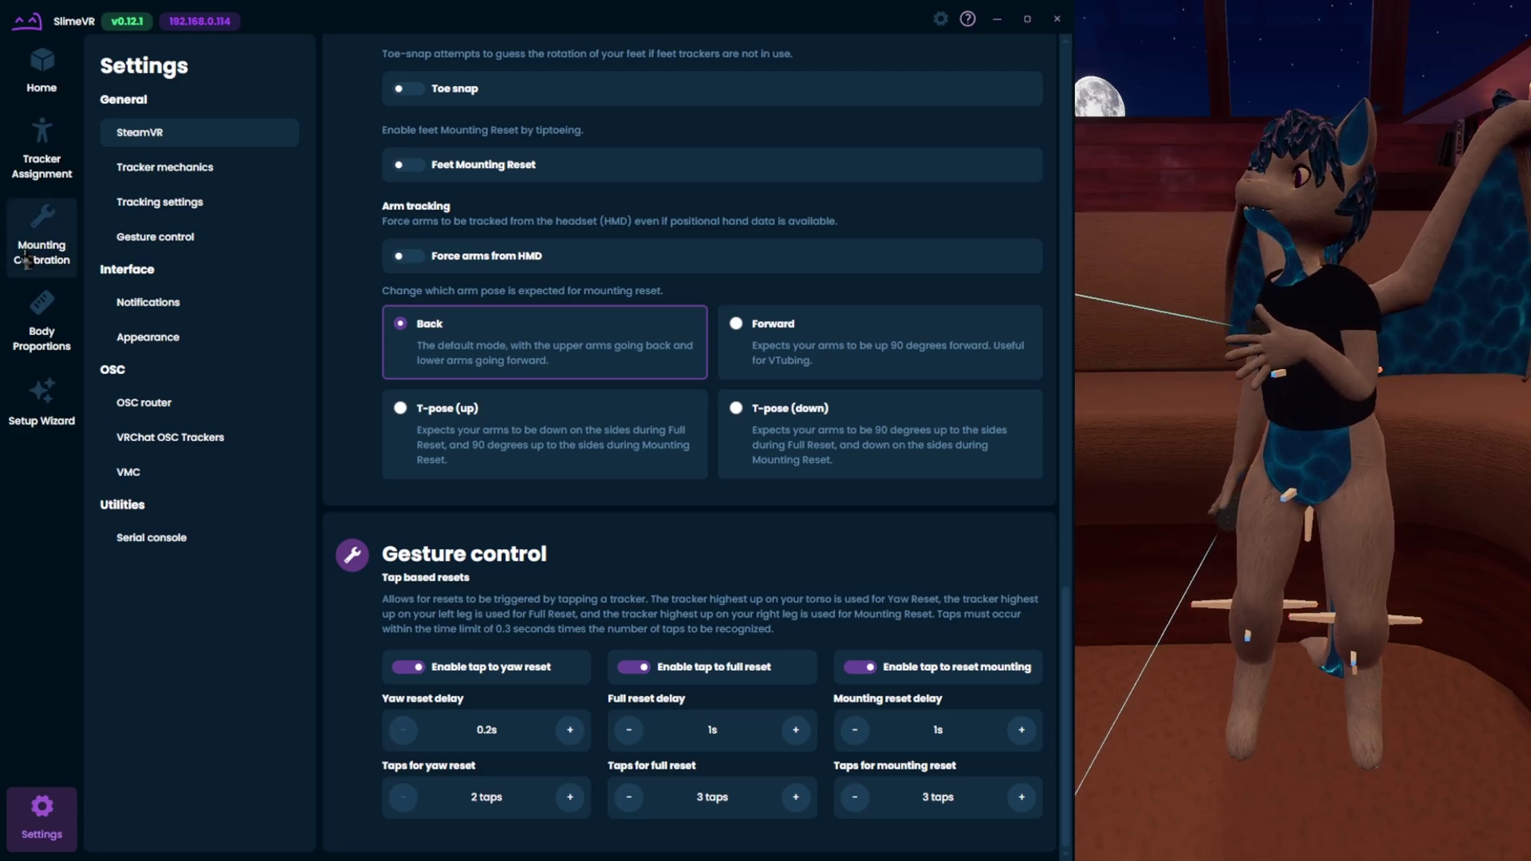
# Run the automatic mounting calibration with a full reset standing upright and a mounting reset in the skiing pose.
pyautogui.click(49, 255)
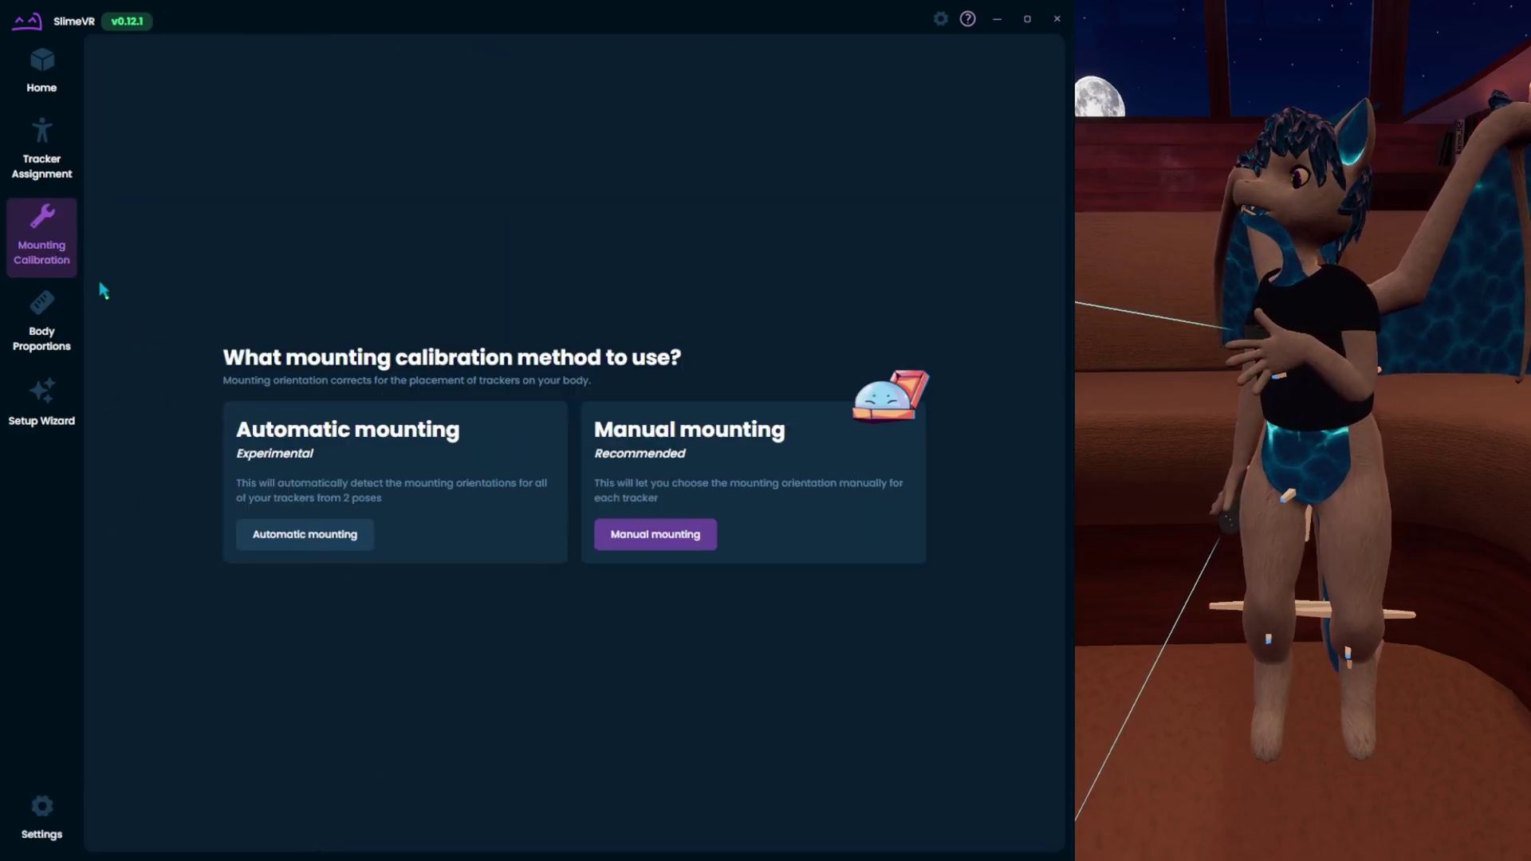
pyautogui.click(330, 534)
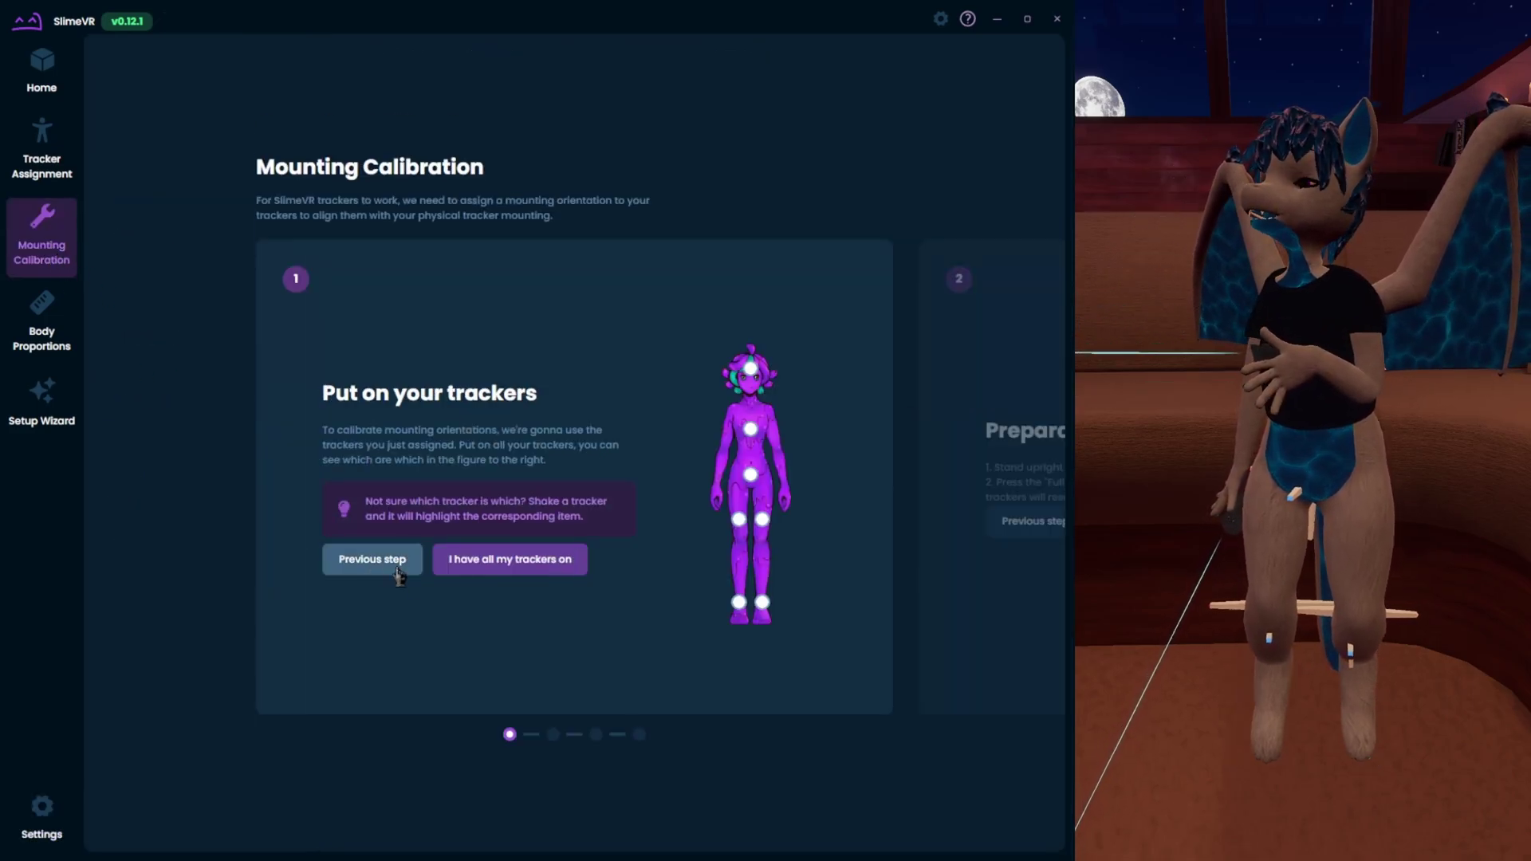
pyautogui.click(542, 561)
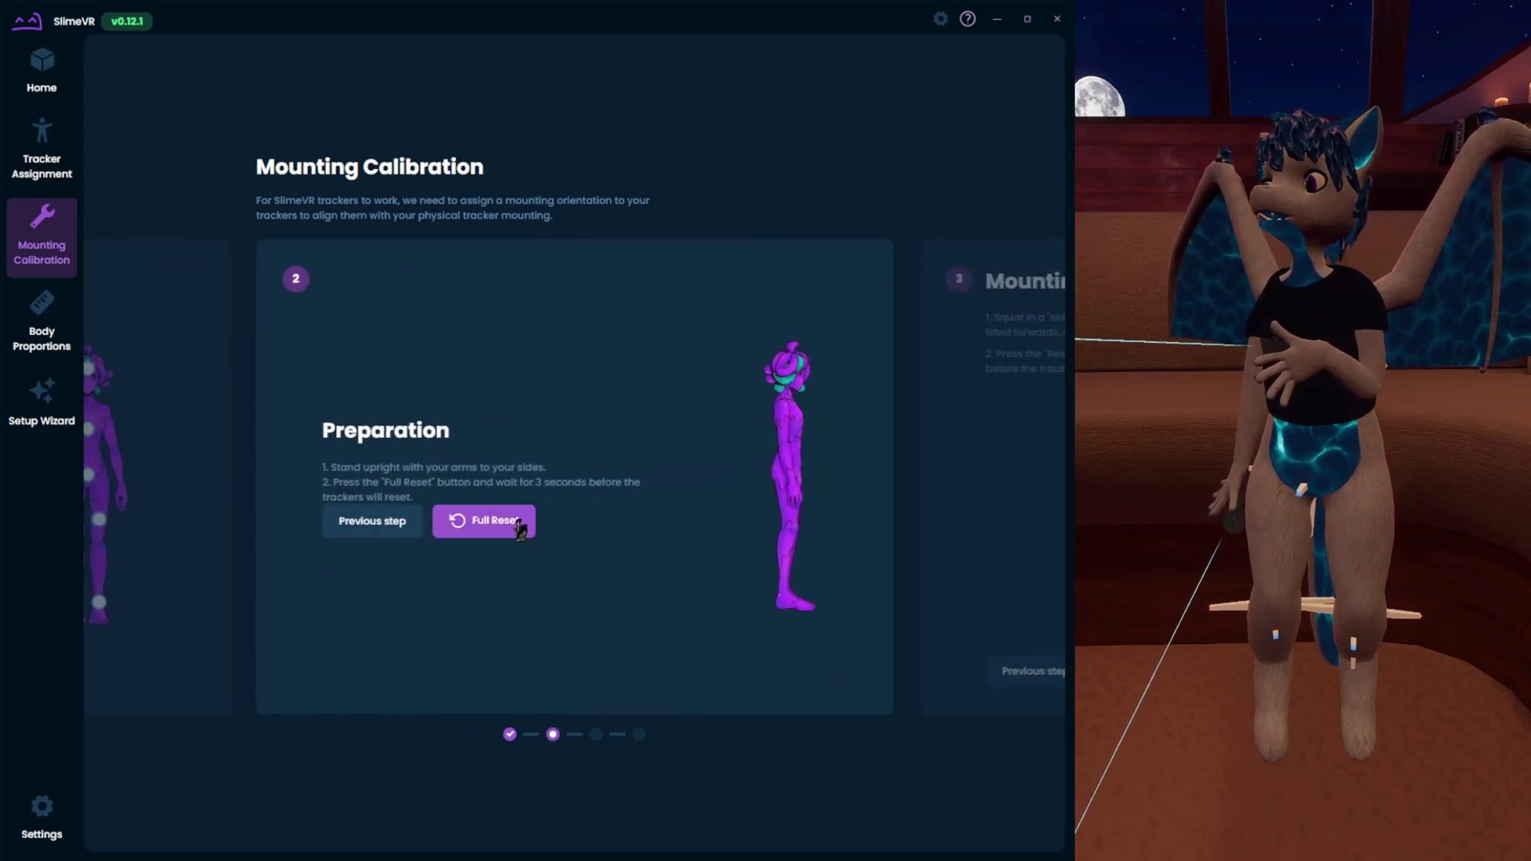
pyautogui.click(498, 520)
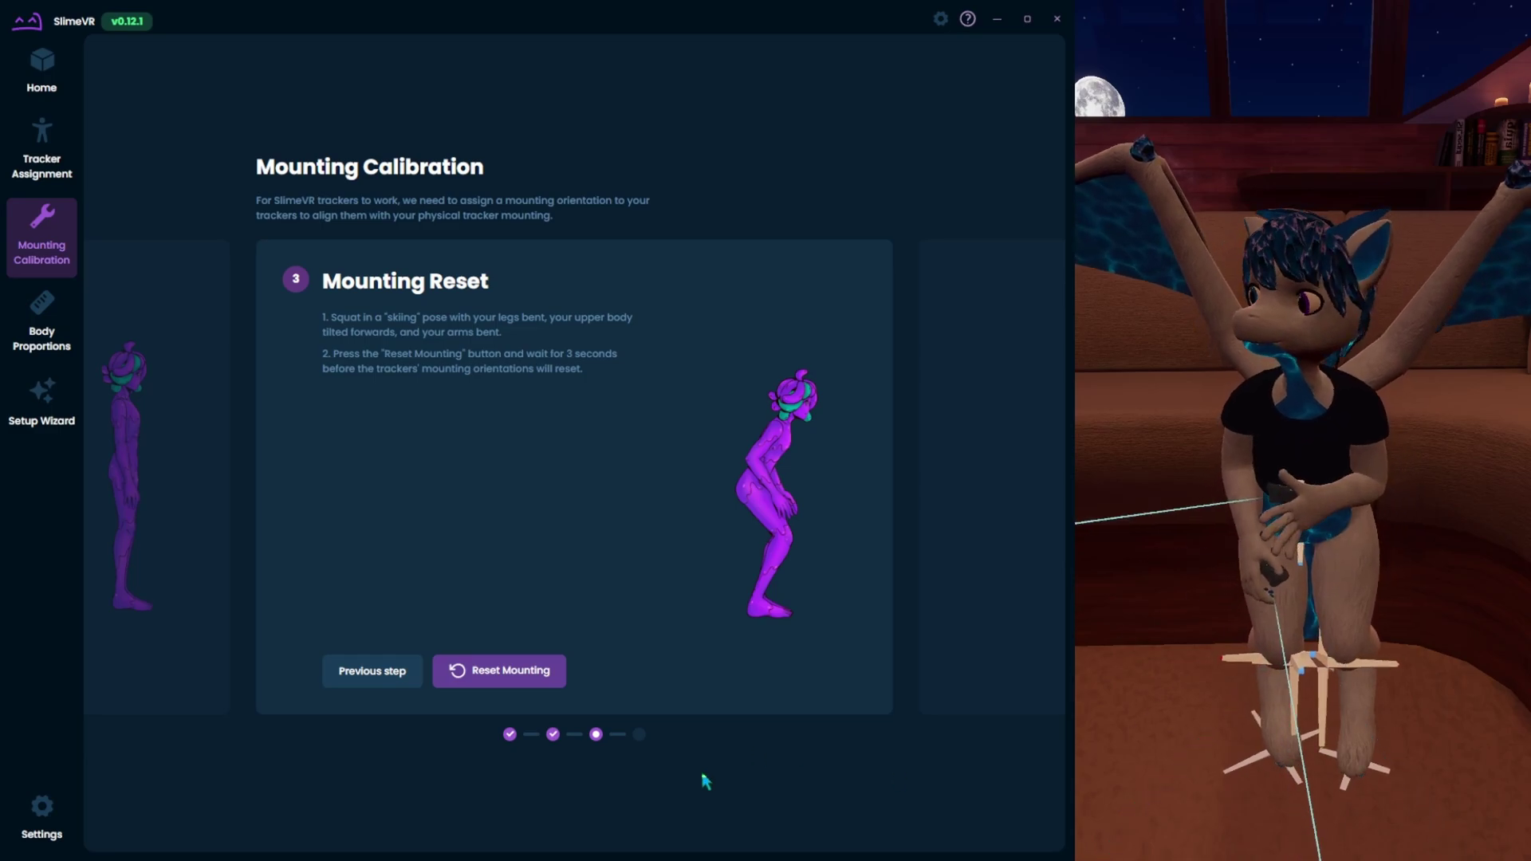
pyautogui.click(492, 672)
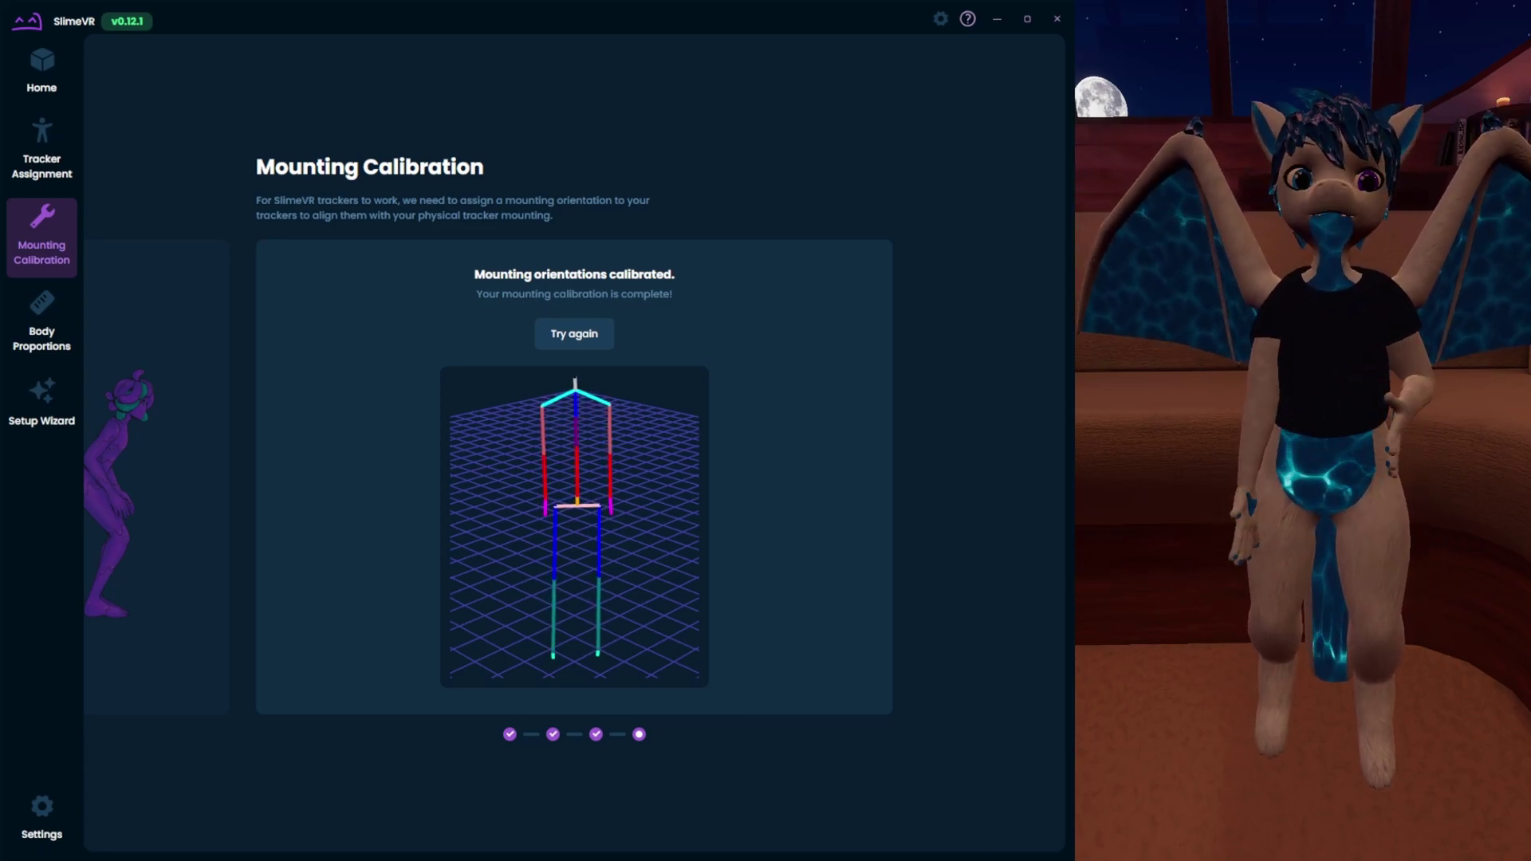
pyautogui.click(45, 255)
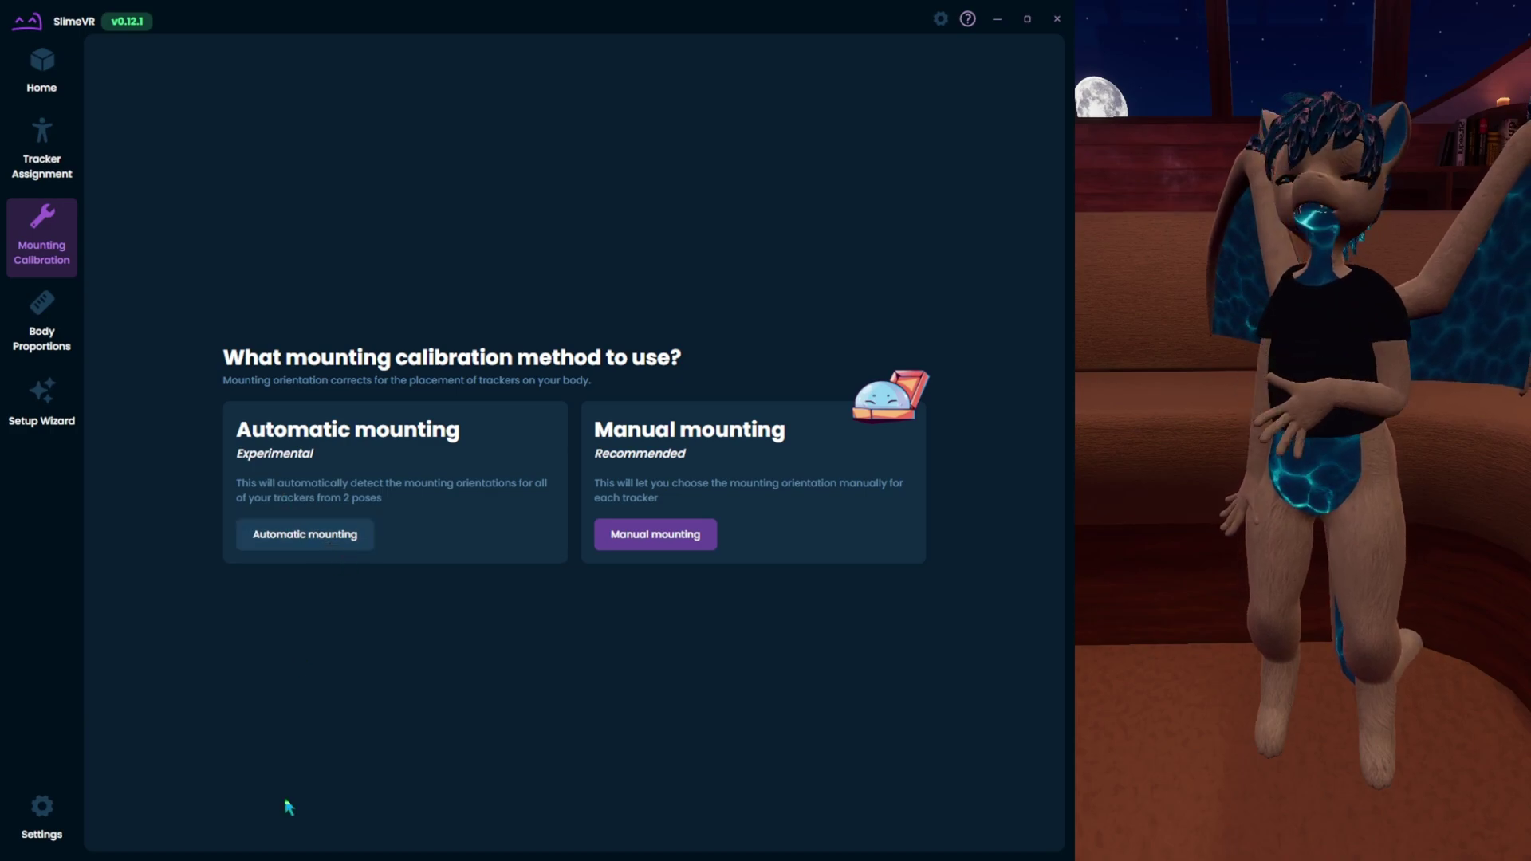